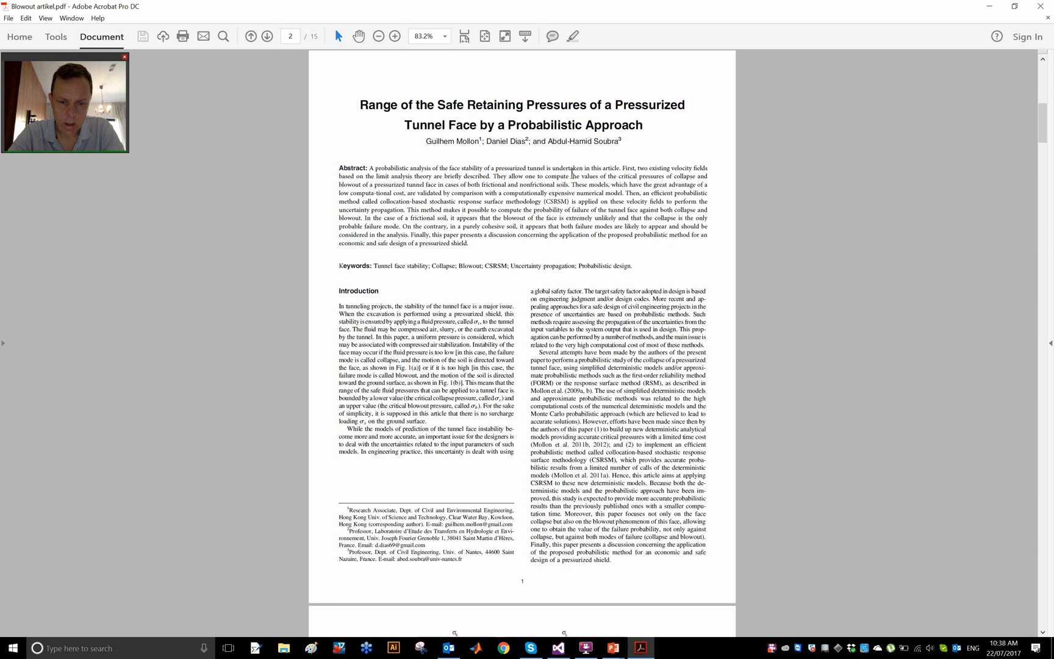
- Read the tunnel face stability paper's abstract and examine the failure modes in Fig. 1 and the FLAC3D model in Fig. 2, enlarged
scroll(573, 173, "up", 10)
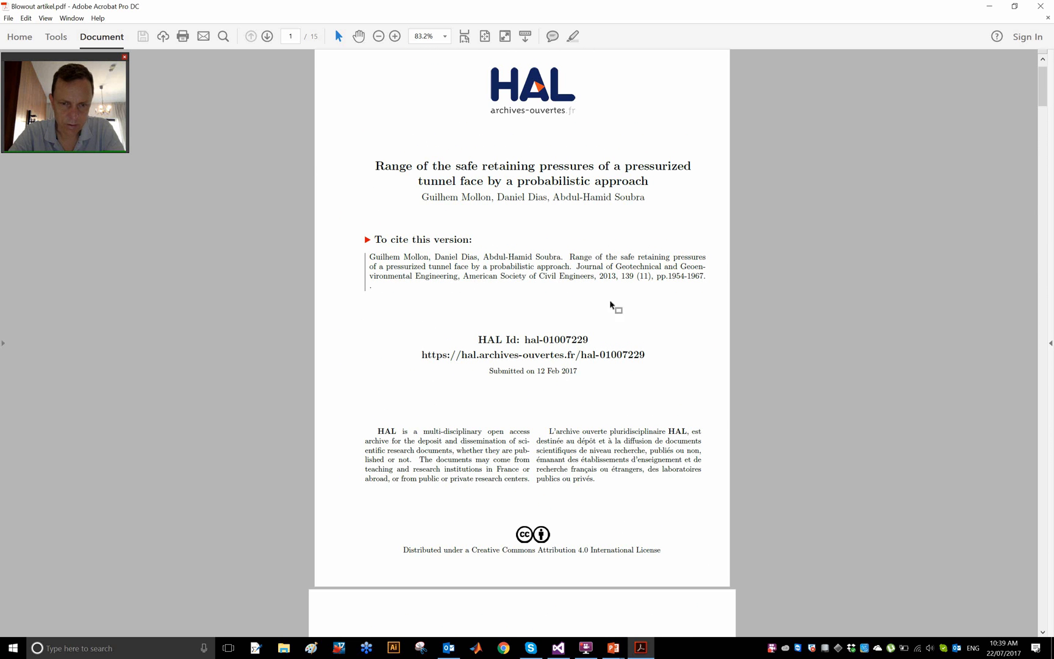
scroll(585, 305, "down", 8)
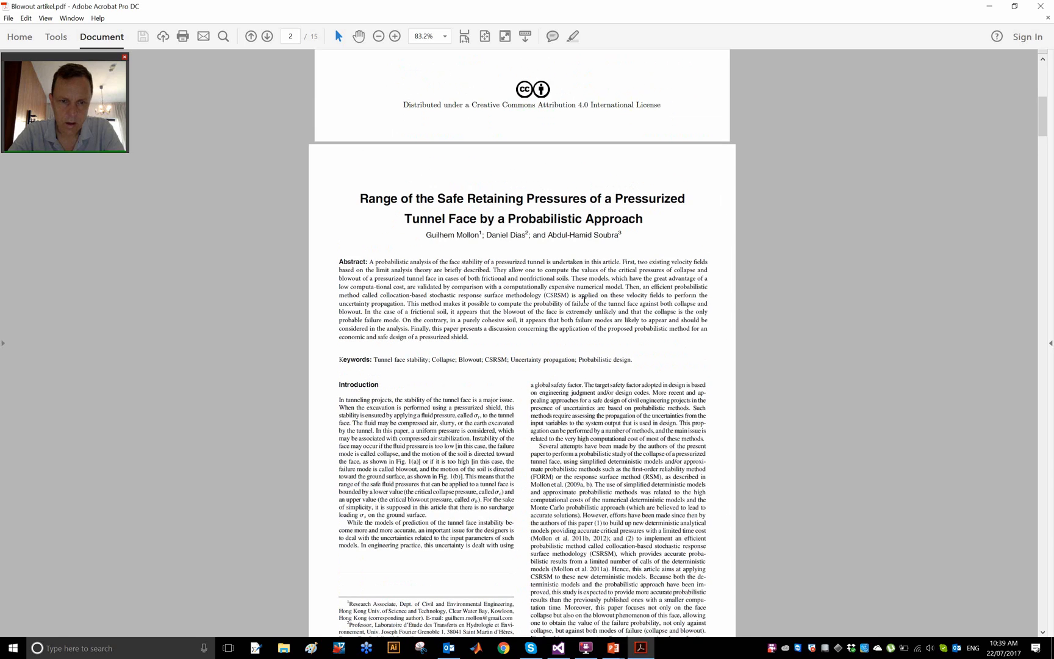
scroll(585, 305, "down", 2)
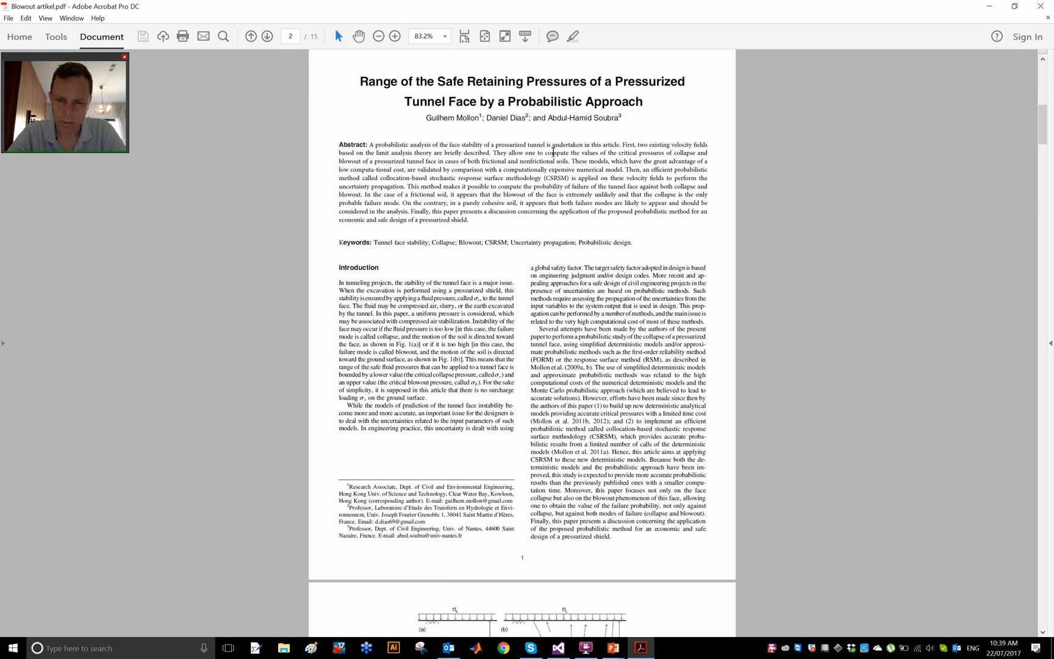
scroll(553, 152, "down", 1)
scroll(554, 152, "down", 15)
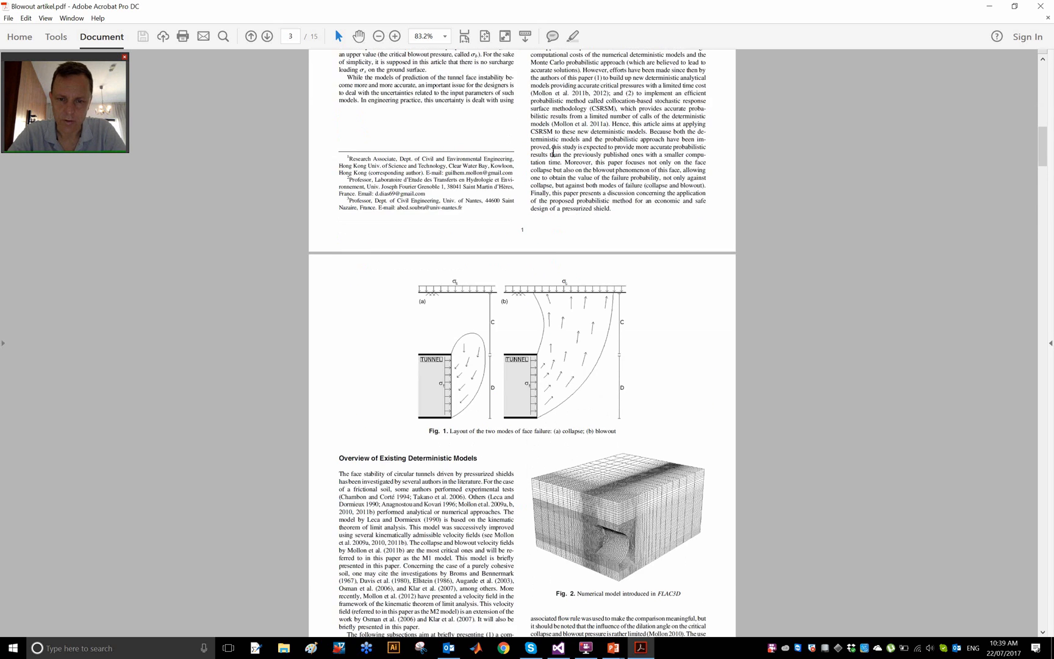
scroll(554, 156, "down", 6)
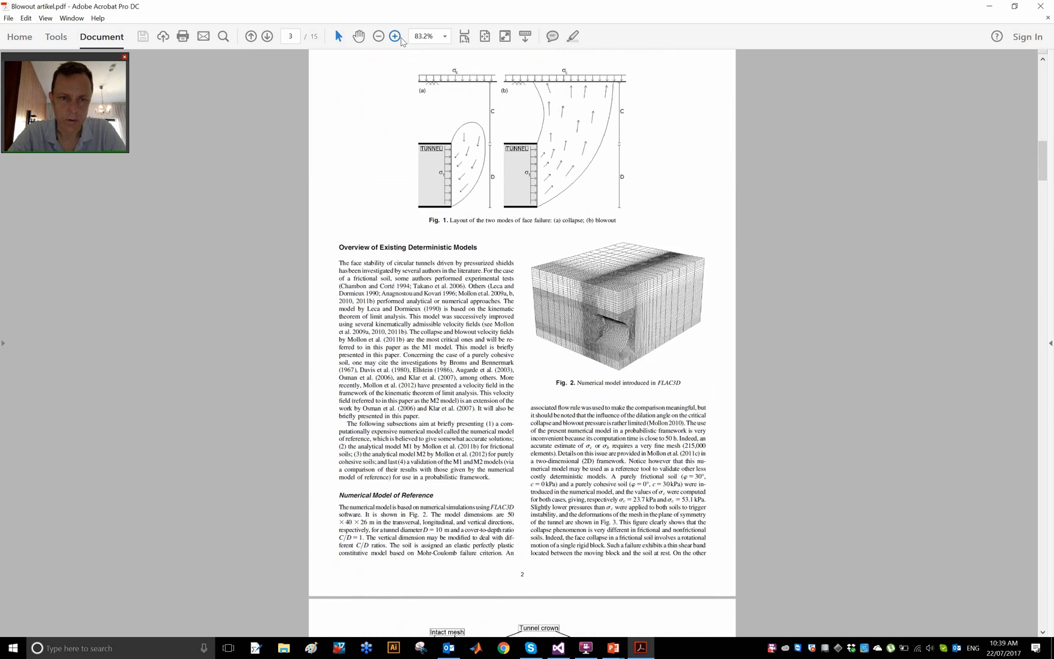
left_click(401, 37)
left_click(395, 37)
left_click(395, 36)
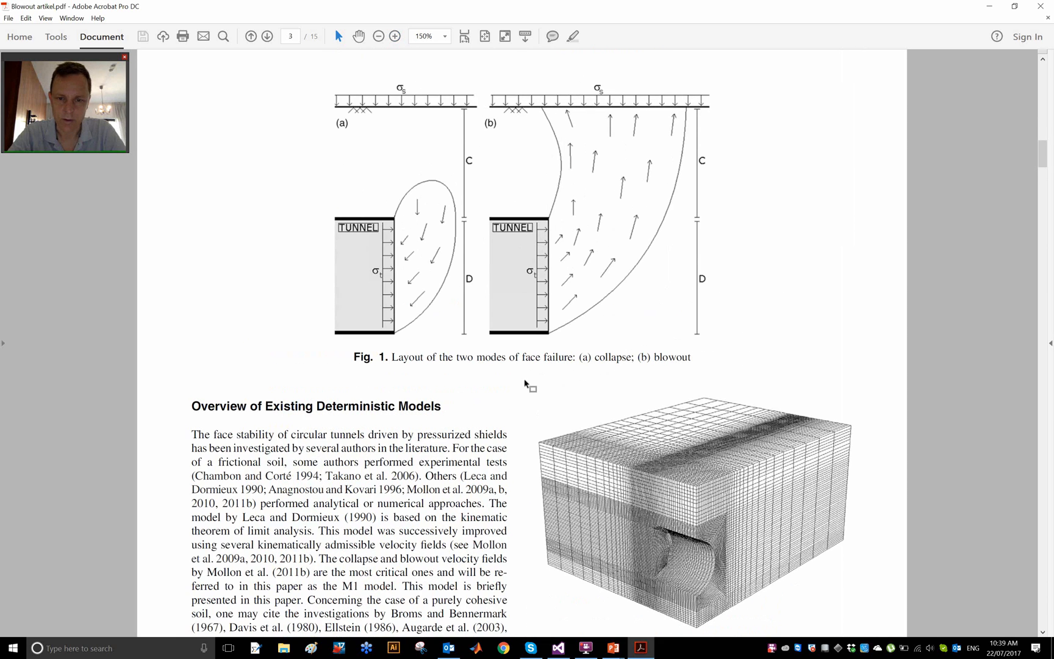
scroll(525, 443, "down", 9)
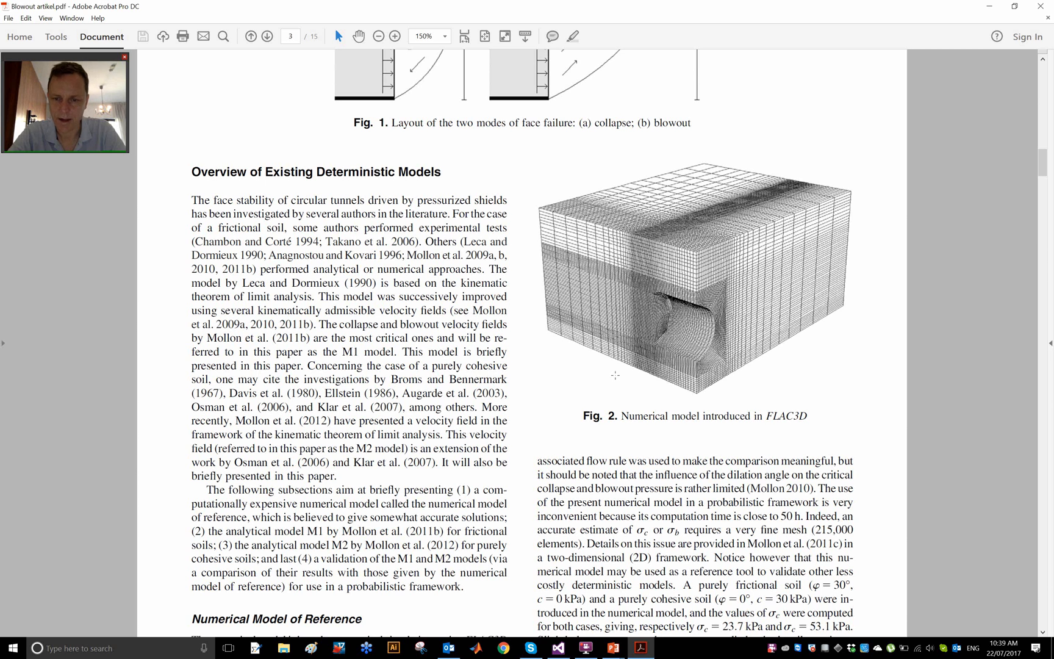
left_click(396, 36)
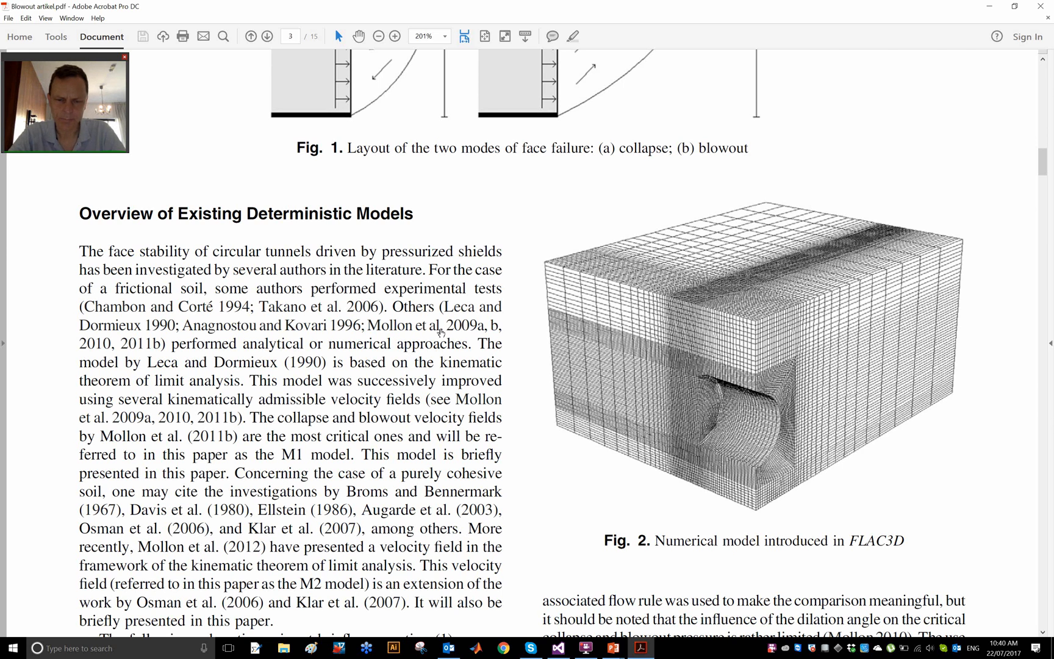
- Examine the deformed meshes and M1 and M2 model sections, comparing the Fig. 1 failure modes with the critical pressures in Tables 1 and 2
scroll(441, 333, "down", 10)
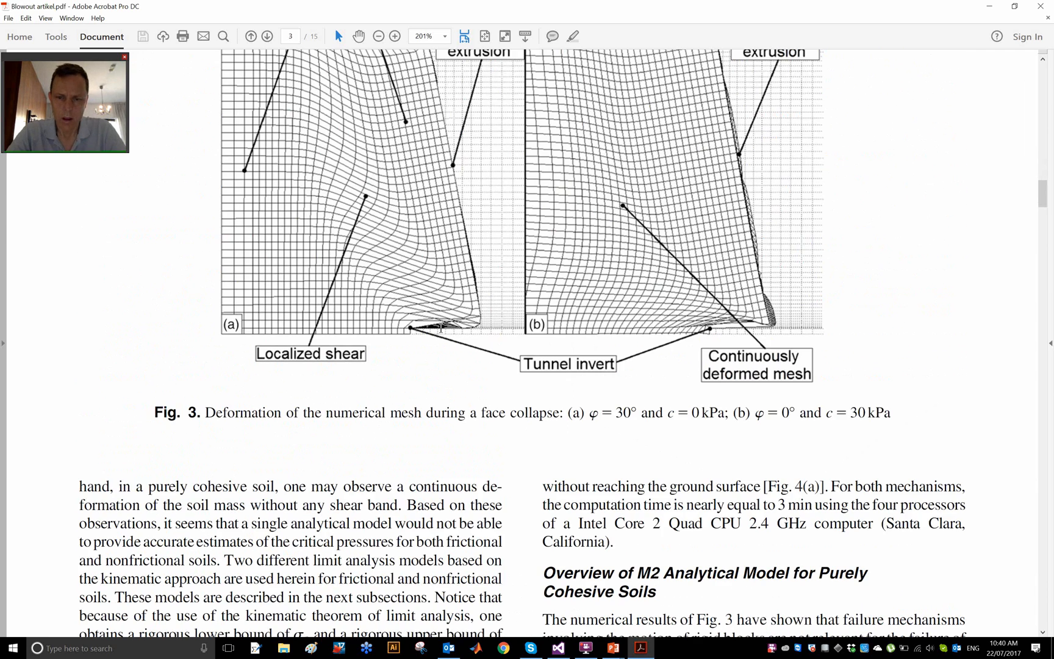
scroll(442, 330, "down", 15)
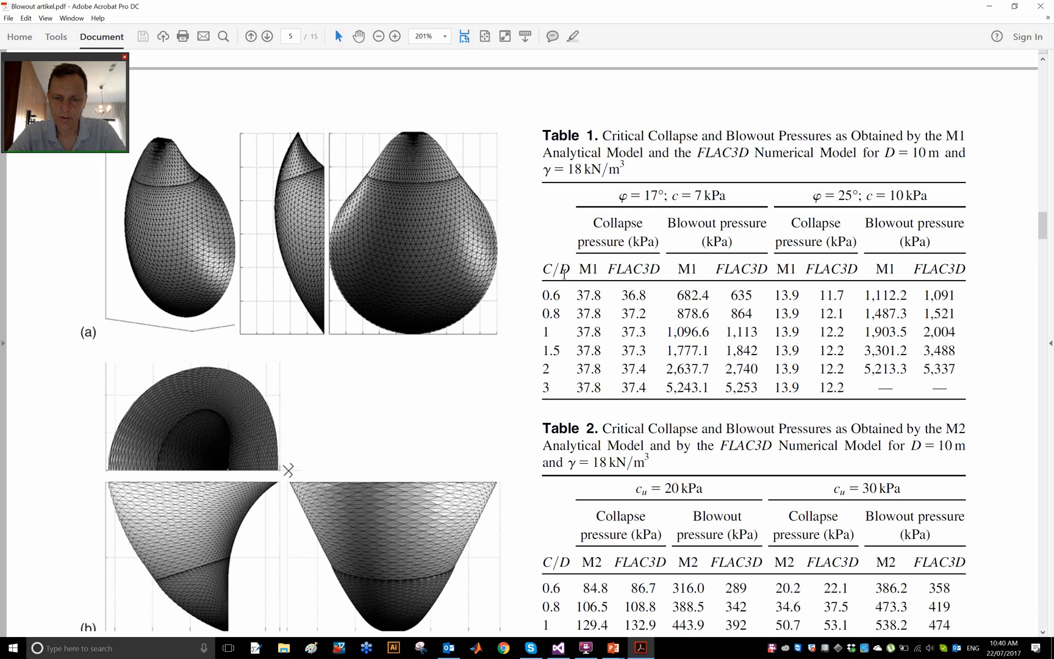
scroll(608, 250, "up", 20)
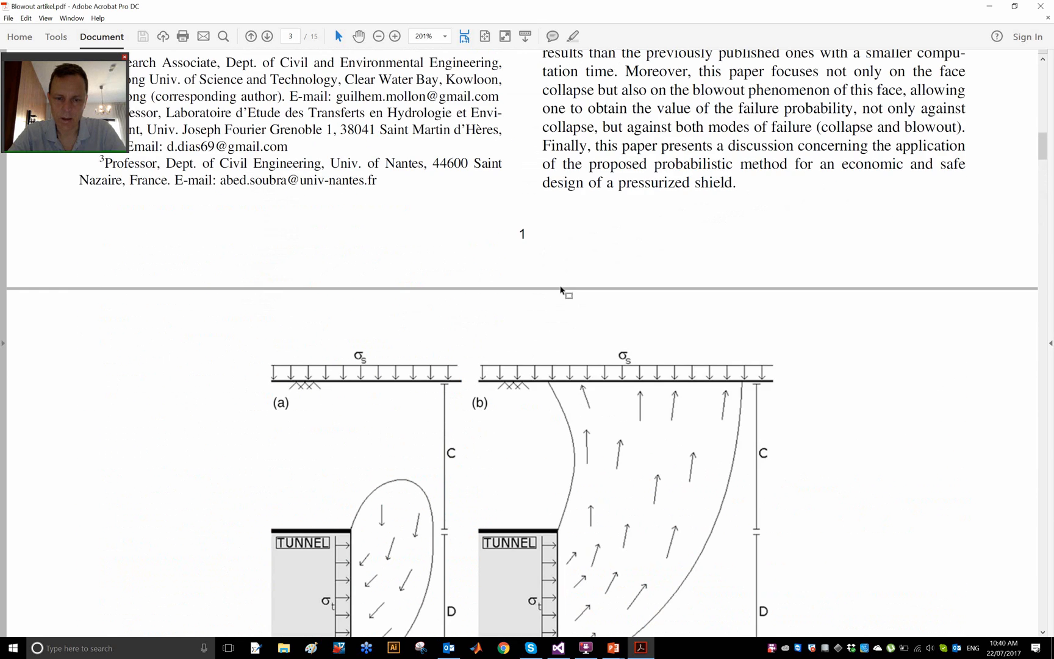
scroll(565, 291, "down", 3)
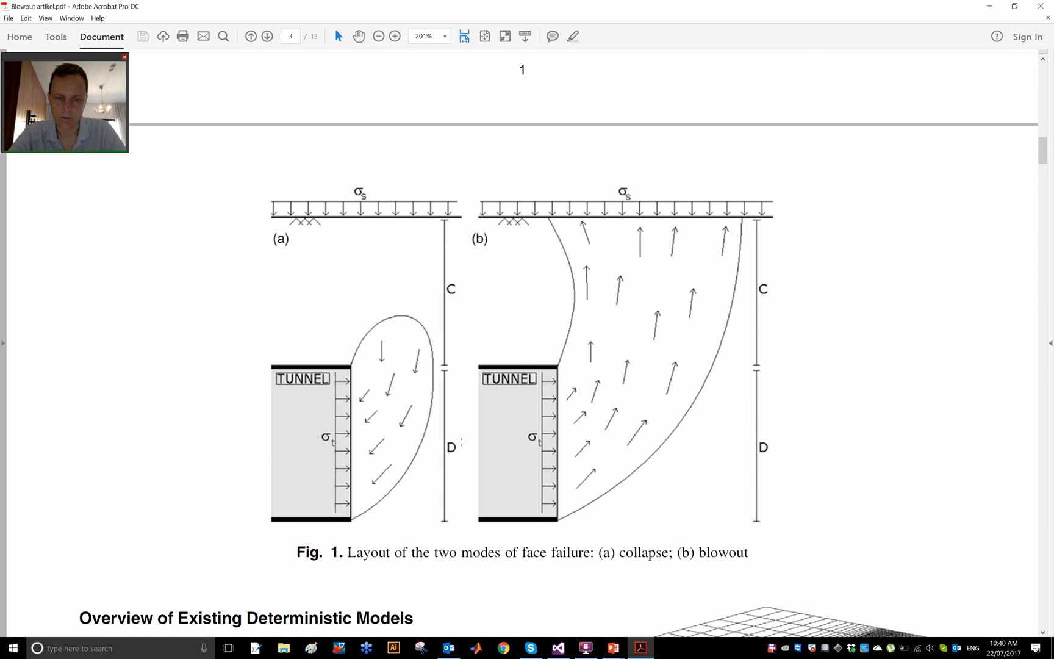
scroll(468, 531, "down", 10)
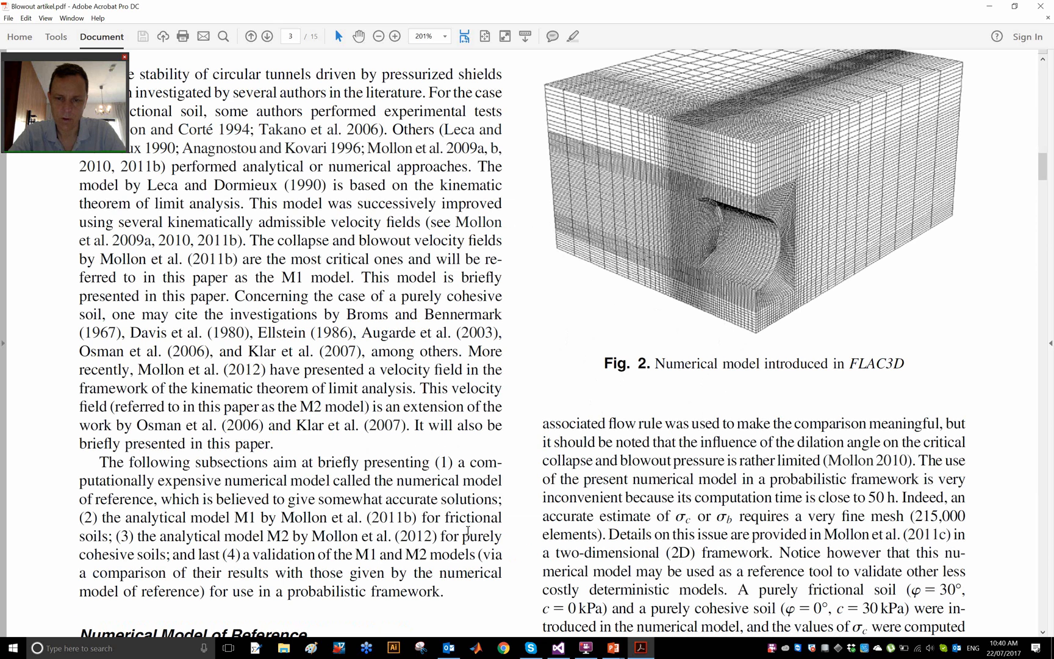
scroll(468, 531, "up", 10)
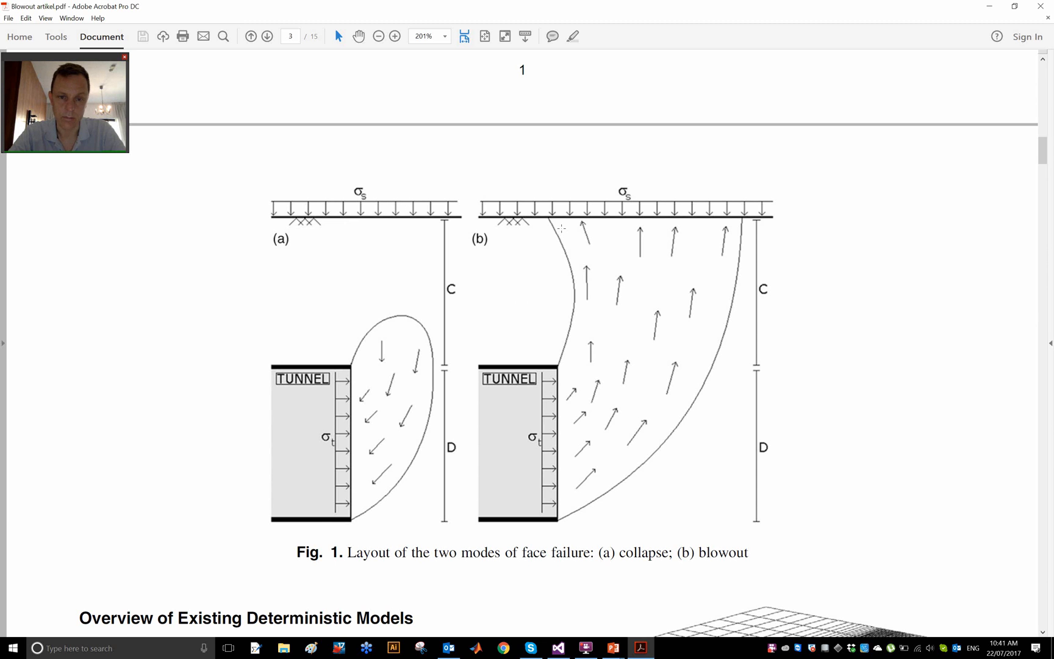
scroll(561, 228, "down", 5)
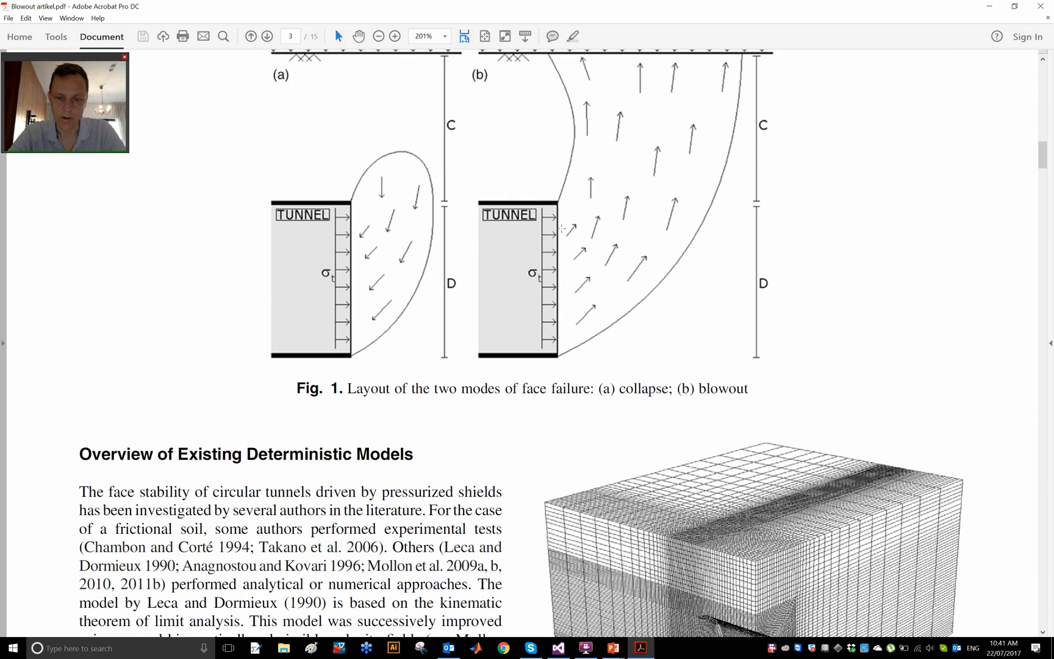
scroll(562, 228, "down", 15)
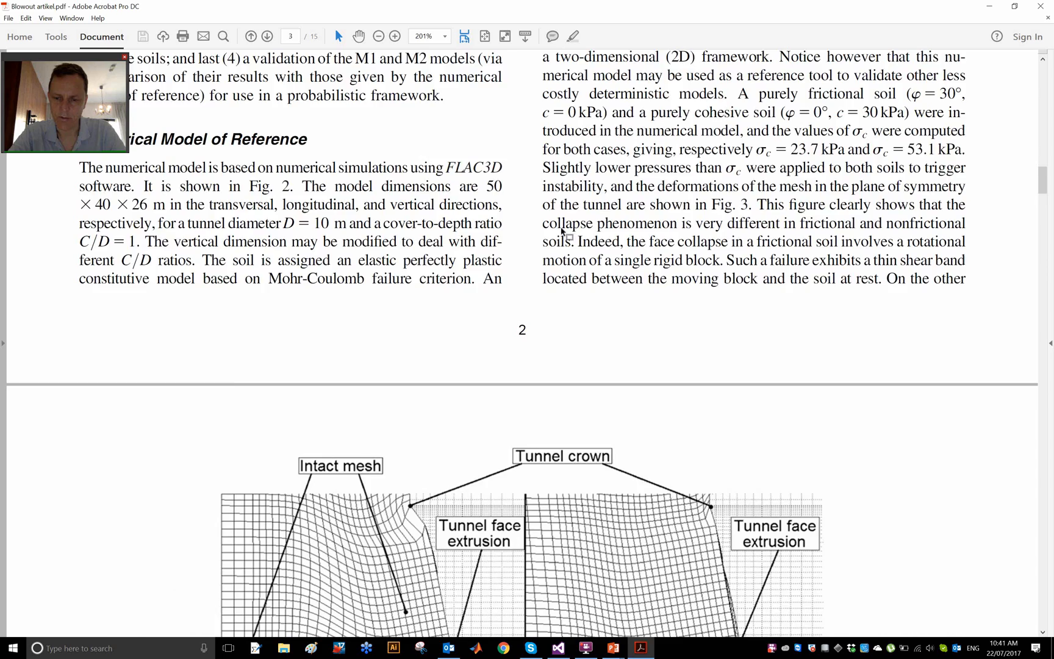
scroll(562, 228, "down", 10)
scroll(561, 226, "down", 8)
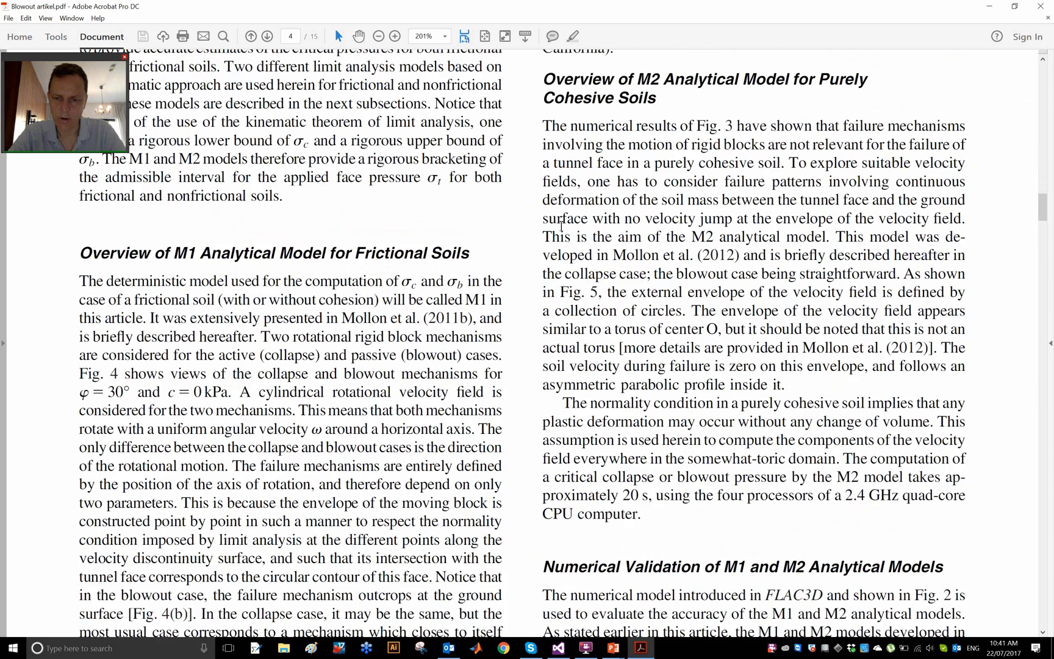
scroll(562, 225, "down", 15)
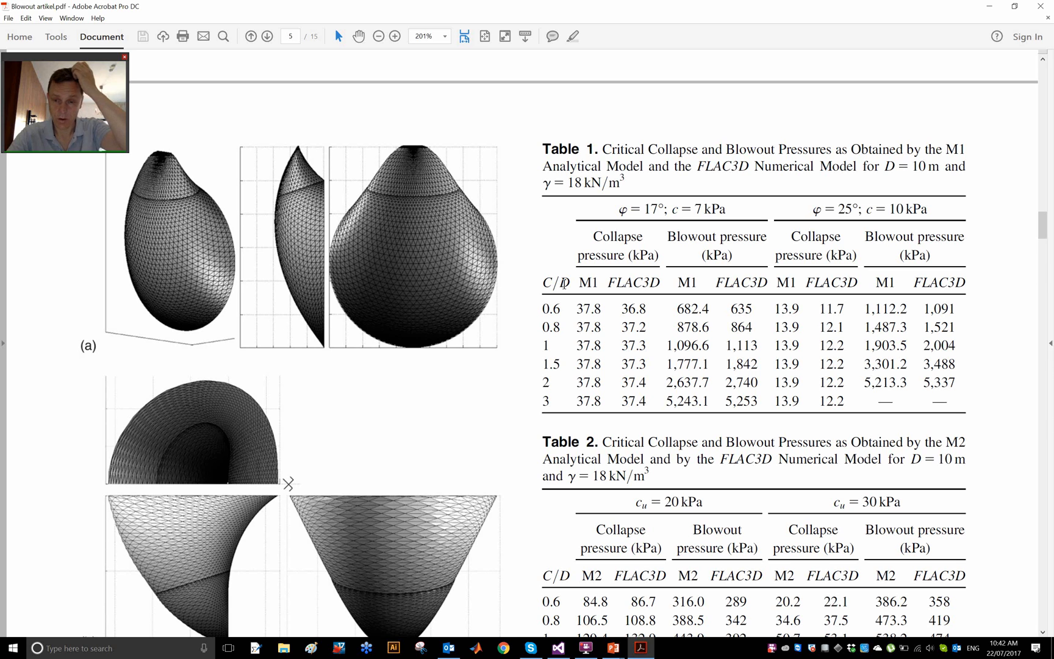
- Switch from the paper to the untitled project in OptumG3
key("alt+Tab")
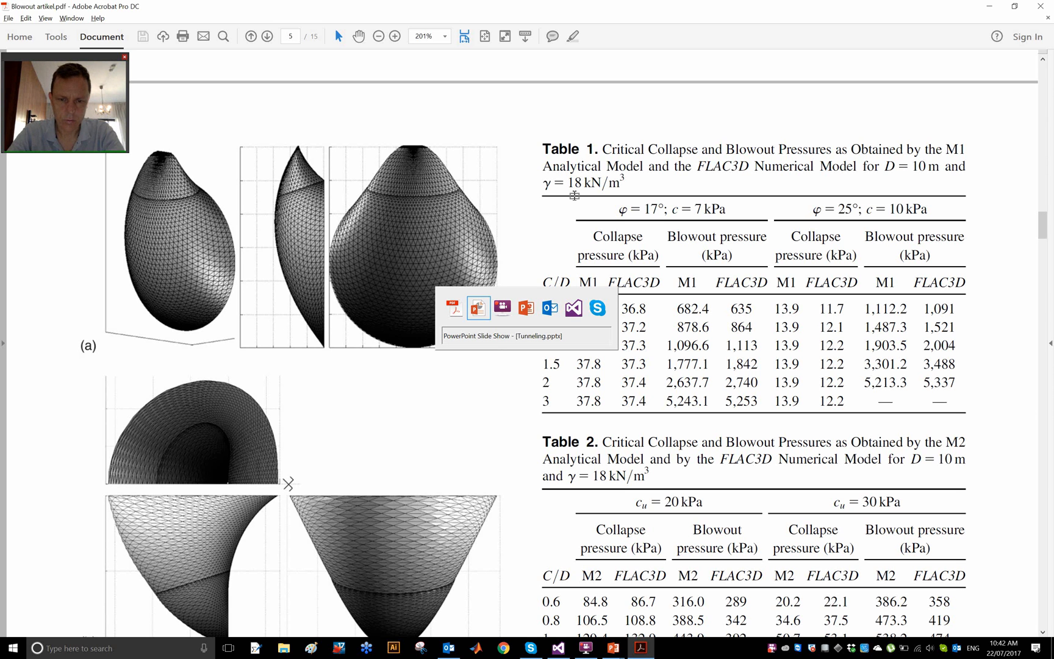
key("alt+Tab")
key("alt+Tab")
key("alt+Tab")
key("alt+Tab")
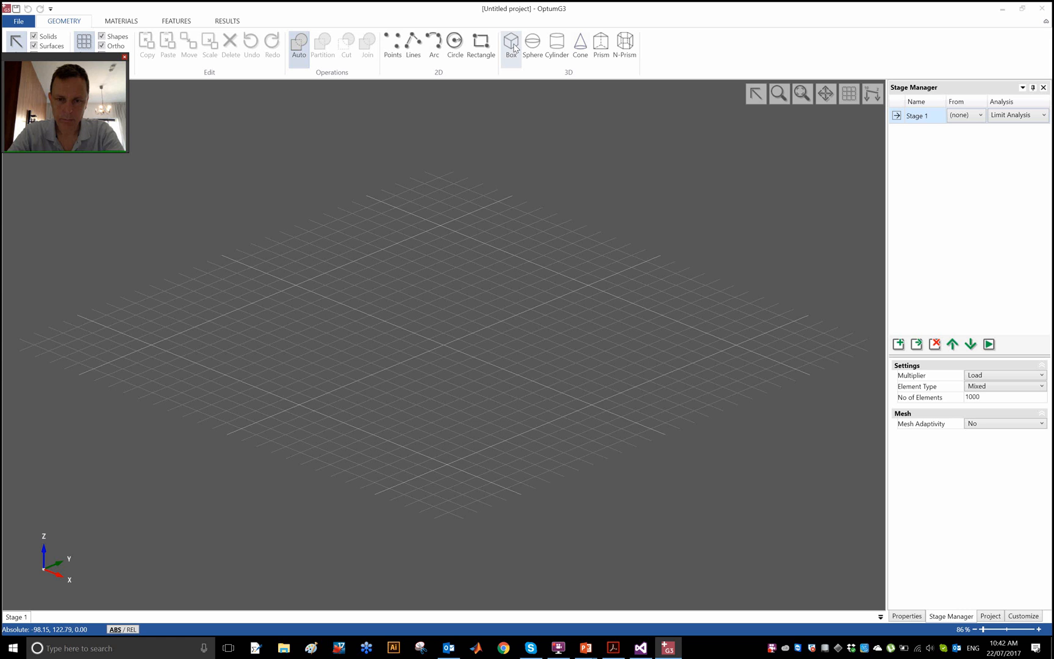
left_click(513, 46)
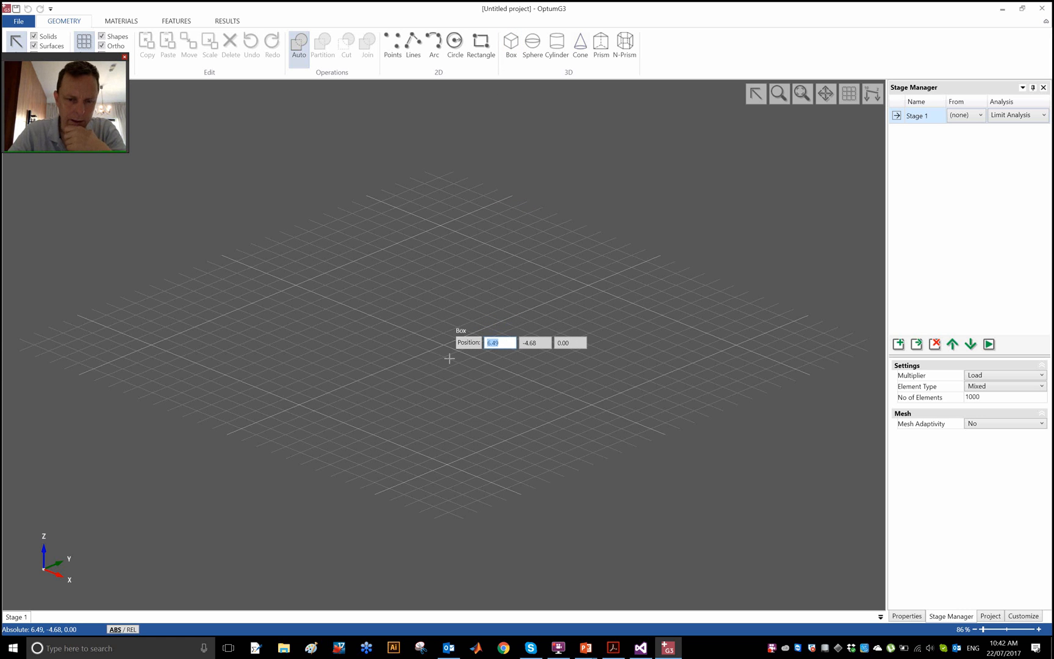
left_click(446, 464)
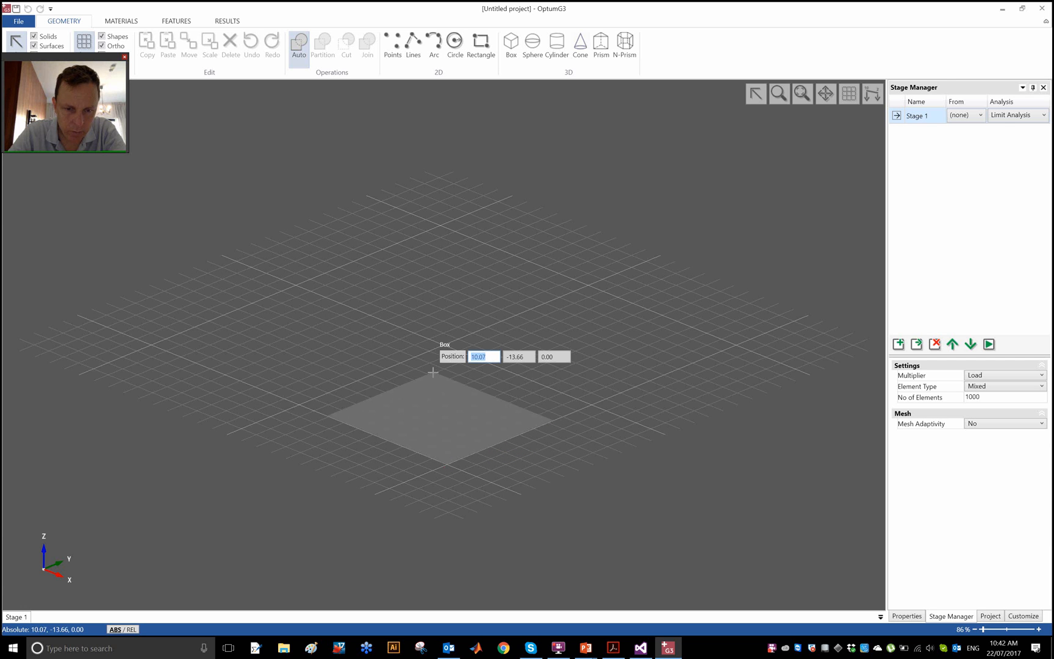
left_click(385, 343)
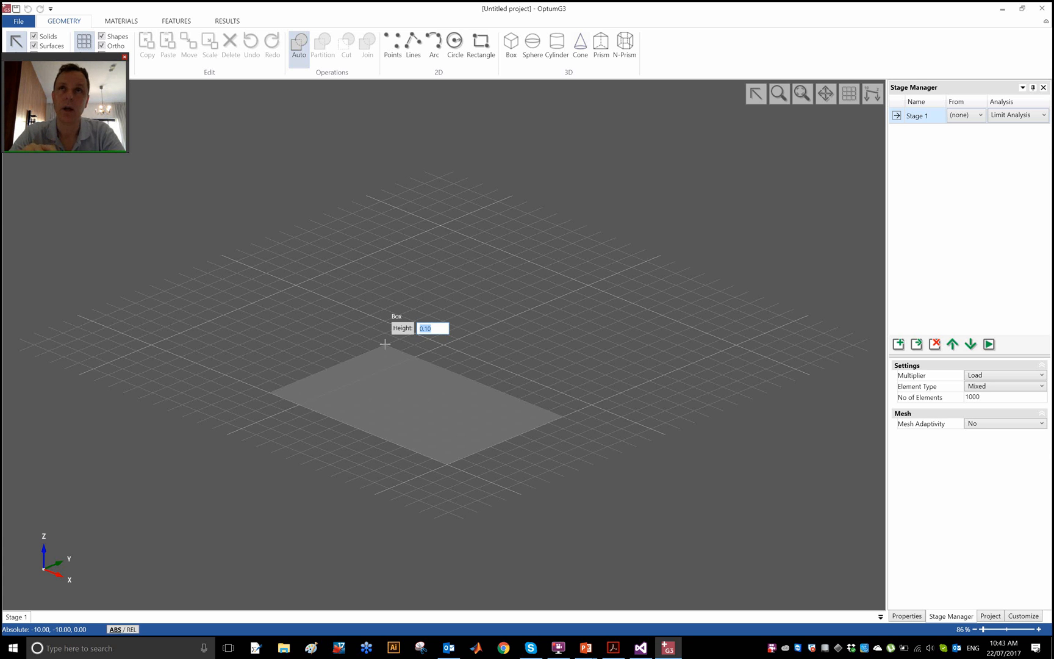
left_click(385, 344)
type("10")
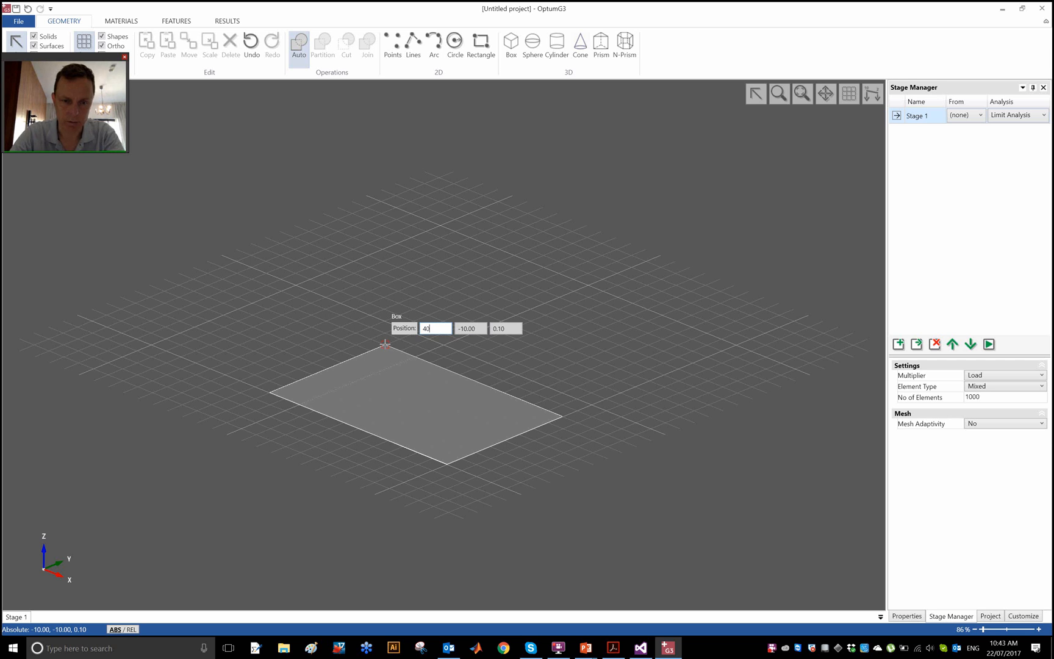
key("Escape")
key("ctrl+z")
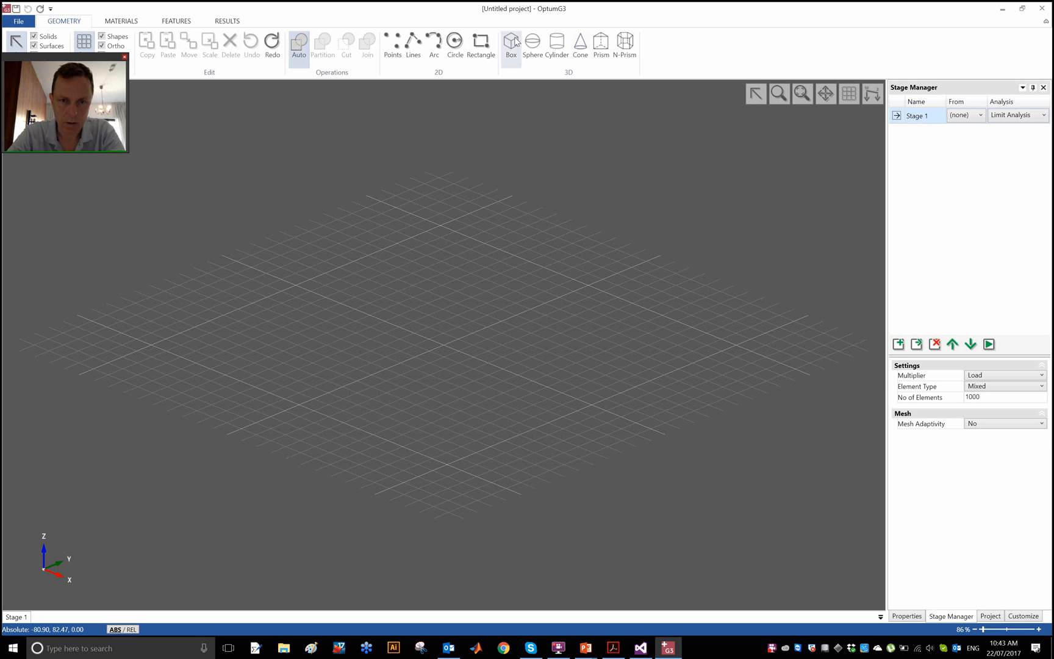
- Draw a box with base corners at (50, -50, 0) and (-10, -10, 0) and a height of 40
left_click(448, 462)
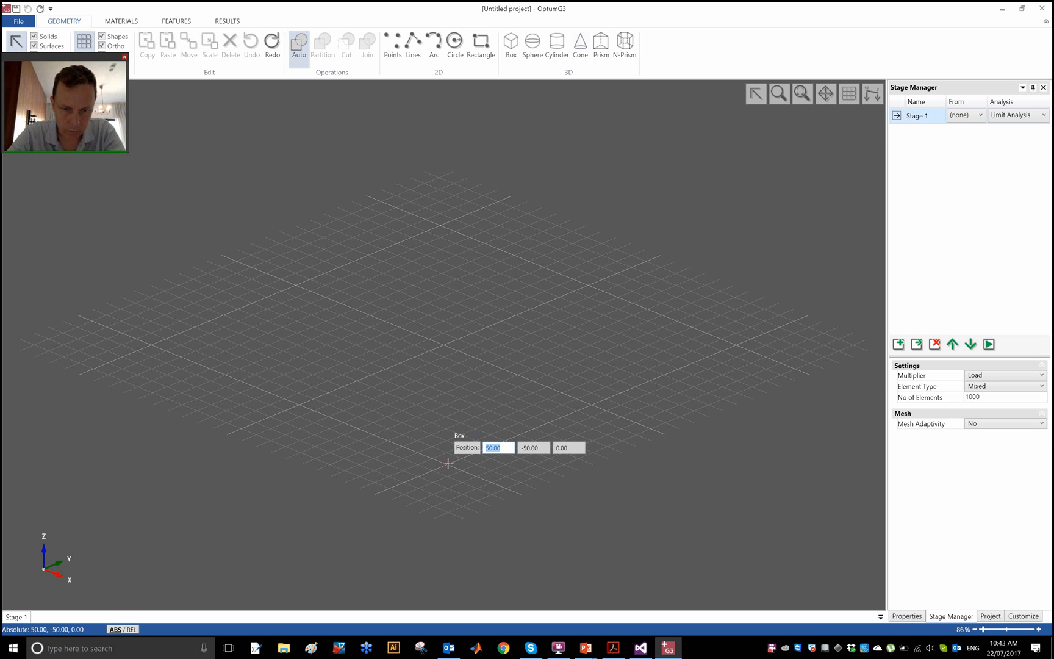
left_click(386, 346)
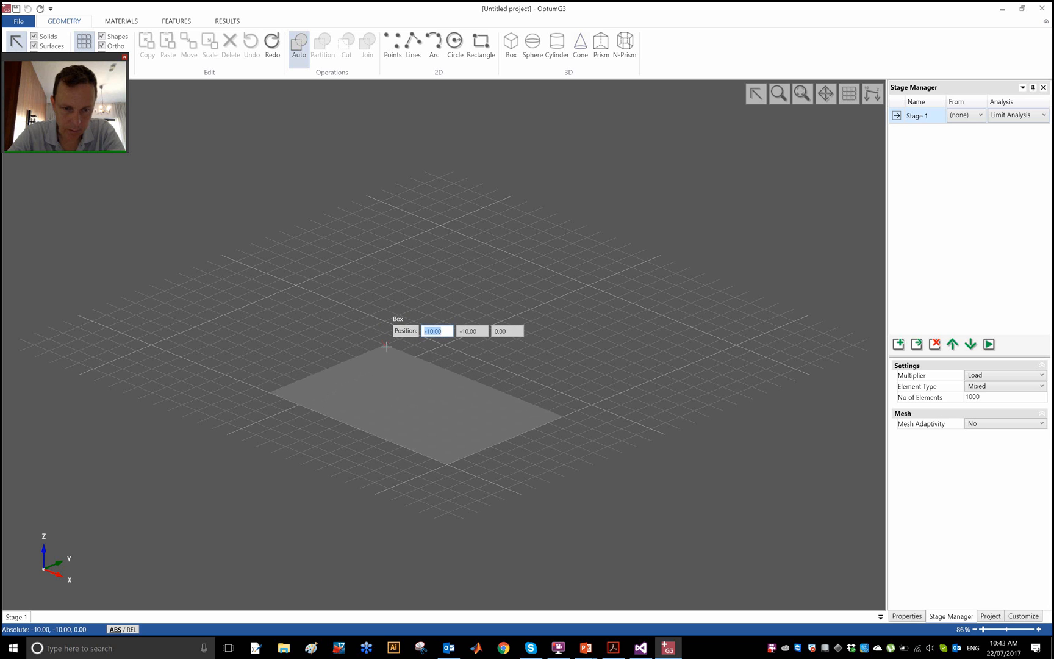
key("Tab")
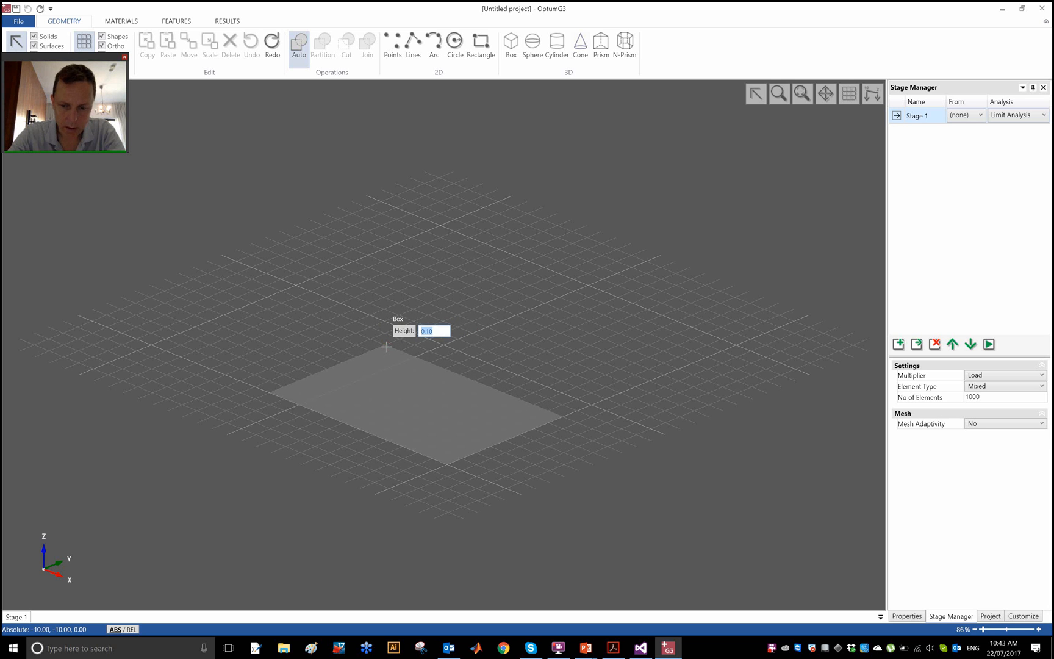
type("40")
key("Return")
key("Escape")
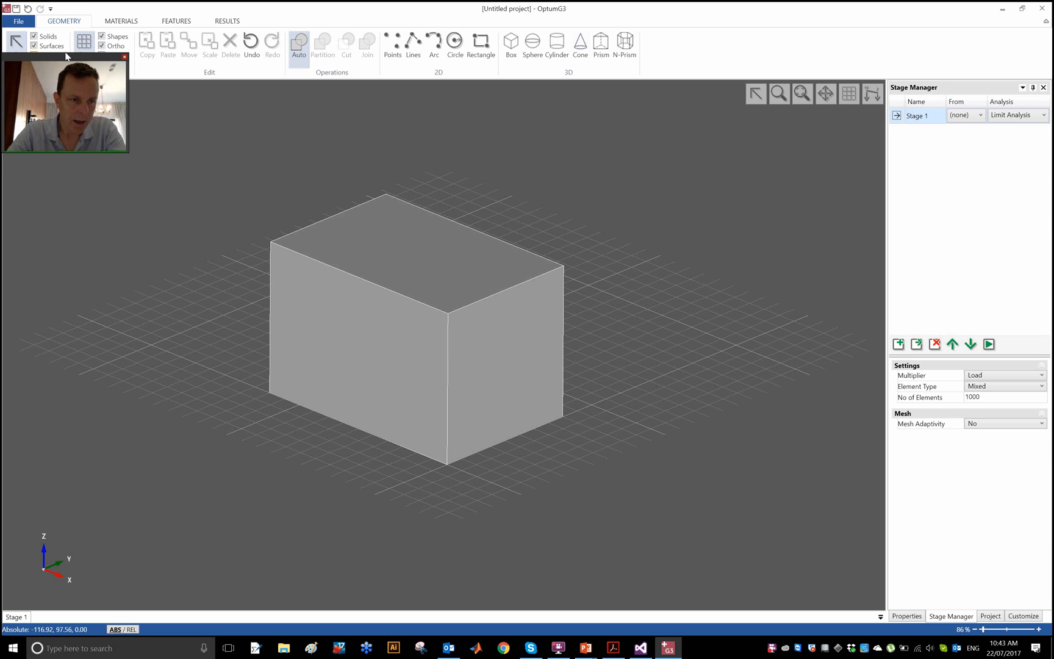
left_click_drag(63, 55, 66, 85)
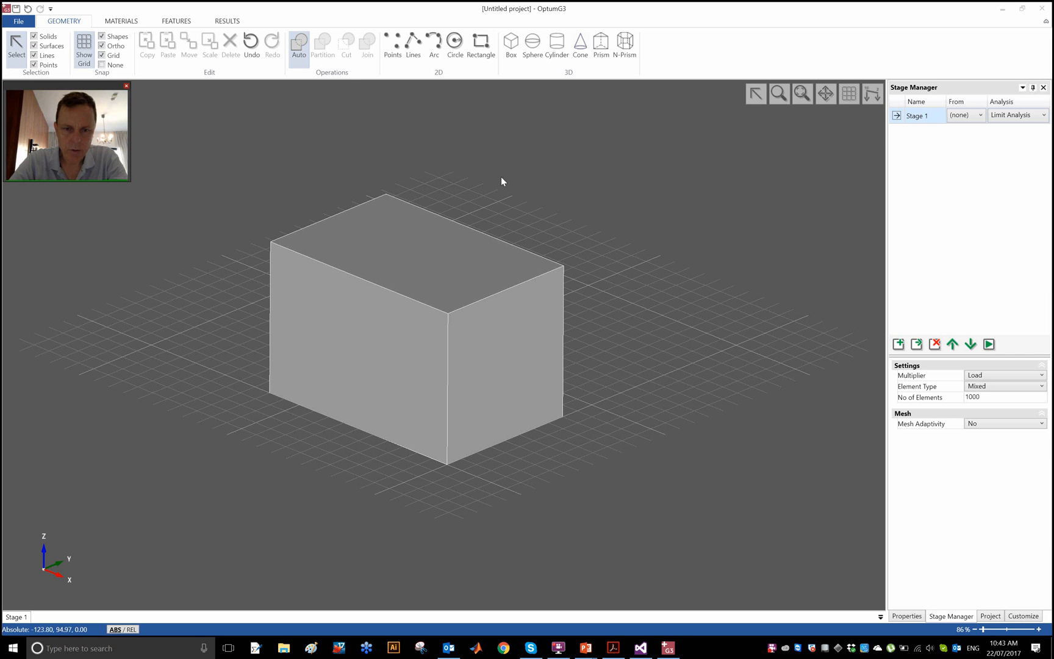
left_click(527, 208)
left_click(556, 315)
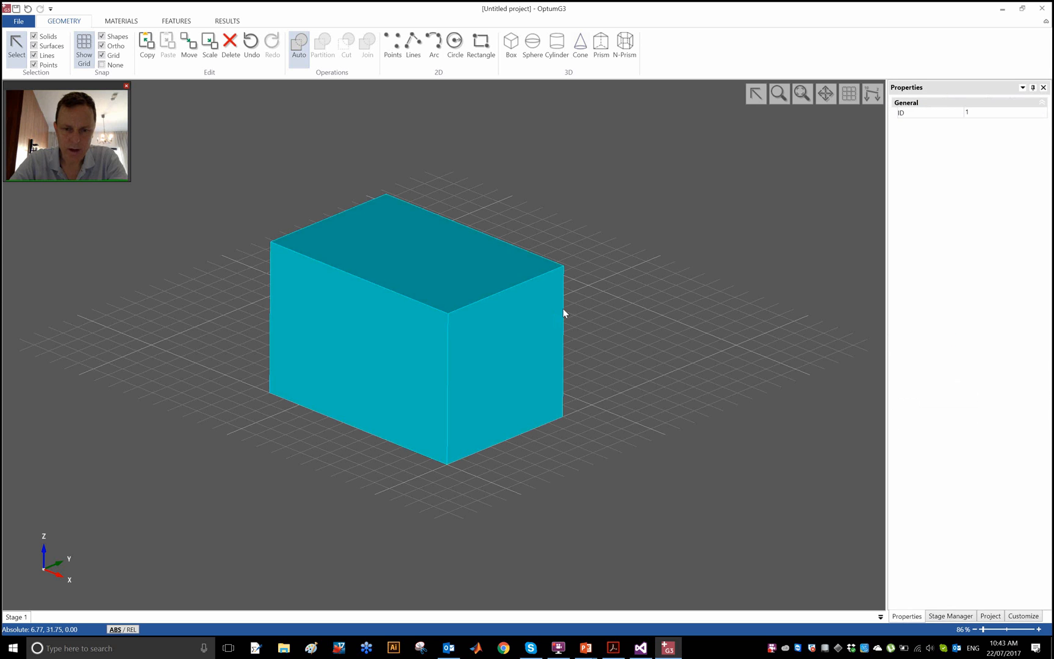
left_click(596, 301)
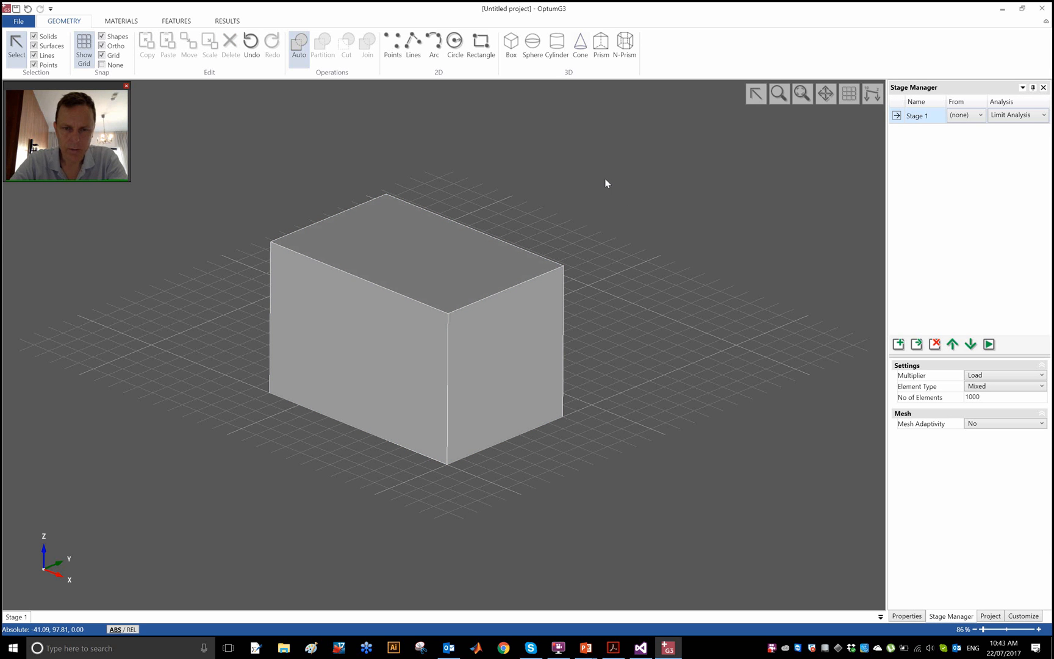
- Draw a freehand upright cylinder on the base grid beside the box, shorter than the box is long
left_click(564, 60)
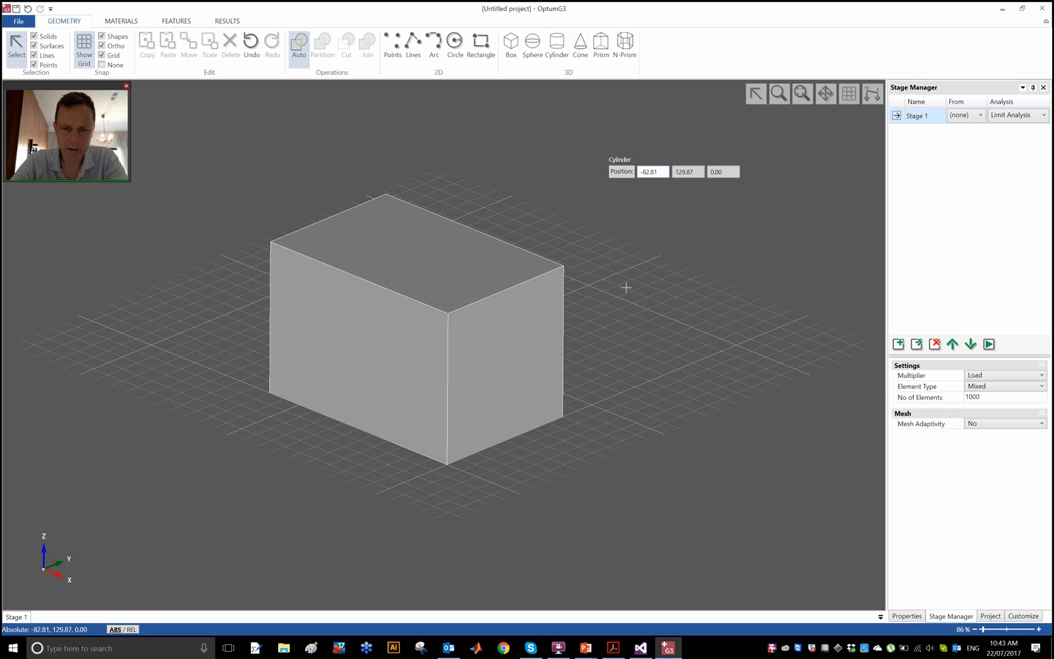
left_click(622, 315)
left_click(652, 337)
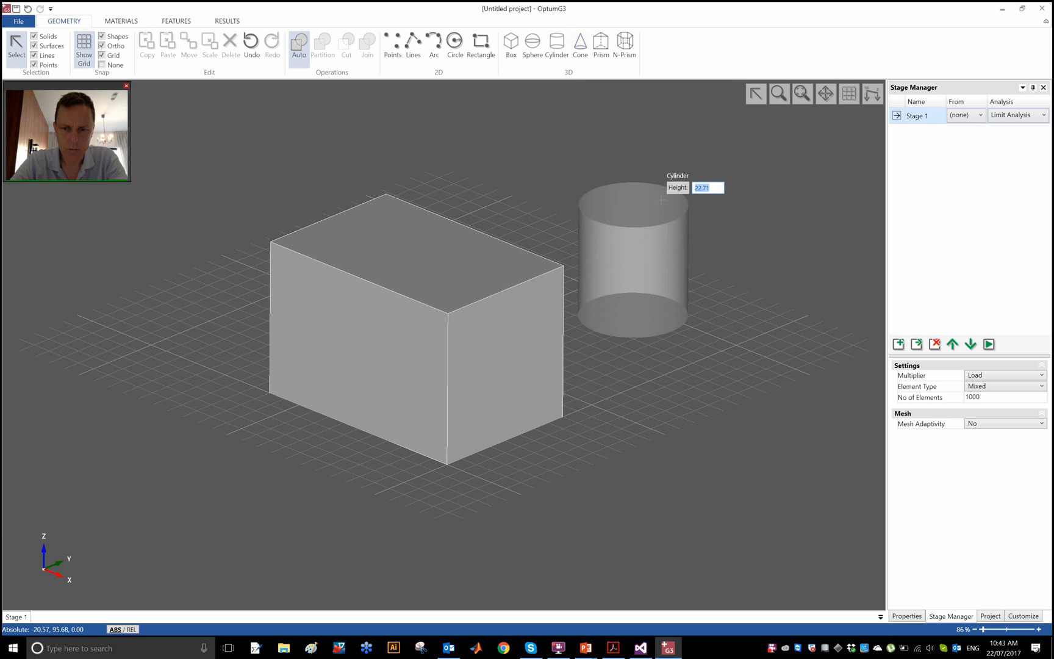
left_click(652, 196)
- Draw a freehand upright N-sided prism on the base grid in front of the cylinder
left_click(624, 44)
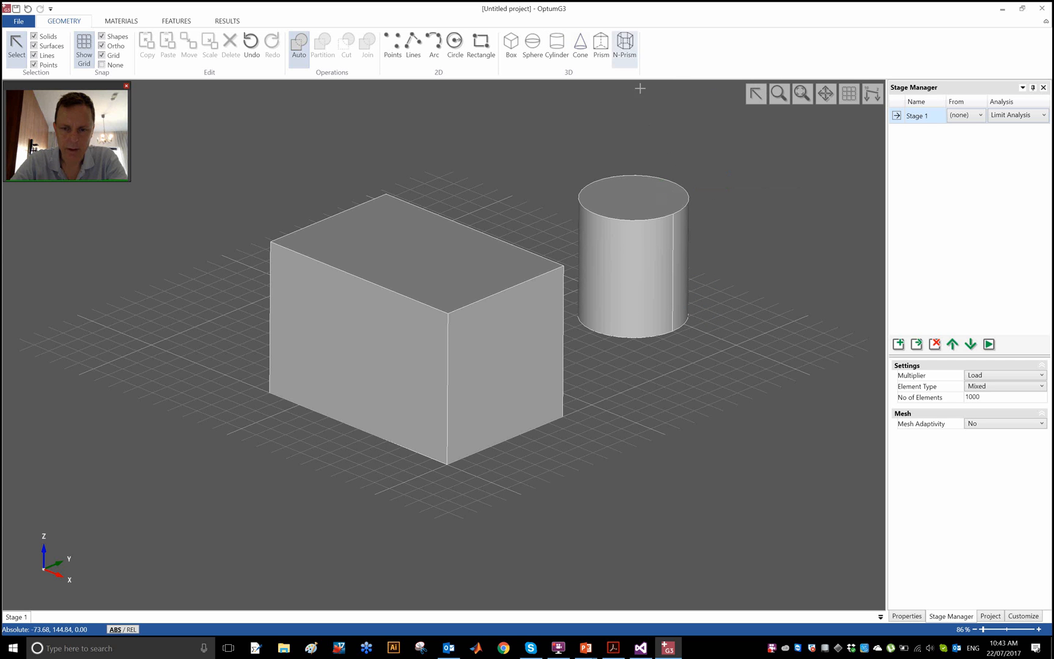
left_click(713, 387)
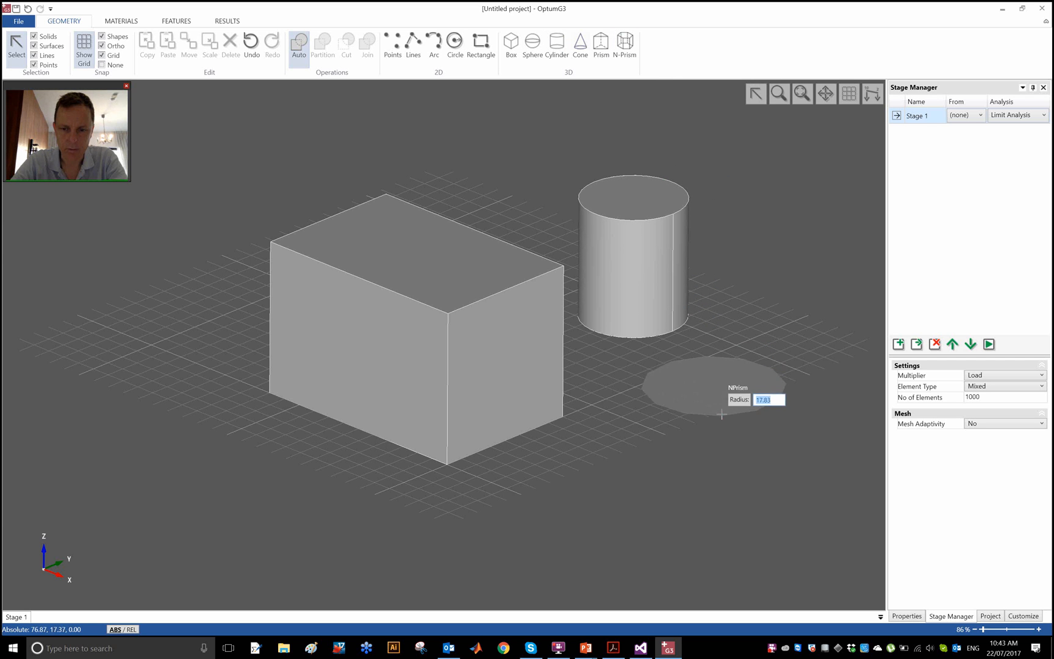
left_click(732, 403)
left_click(772, 209)
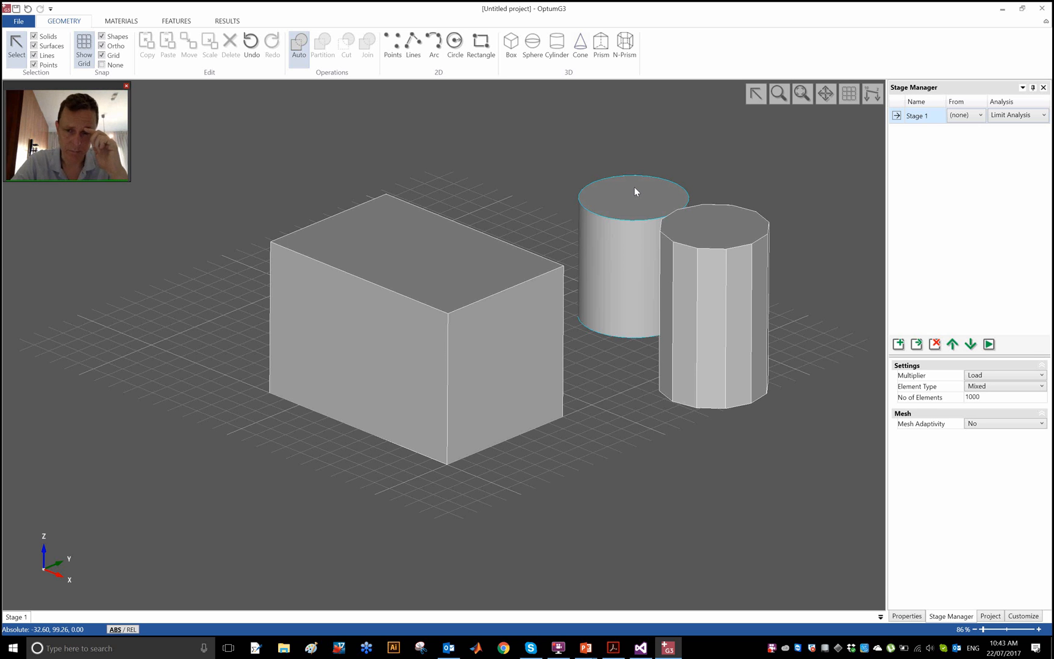
- Delete the upright cylinder and the N-sided prism, keeping only the box
left_click(634, 188)
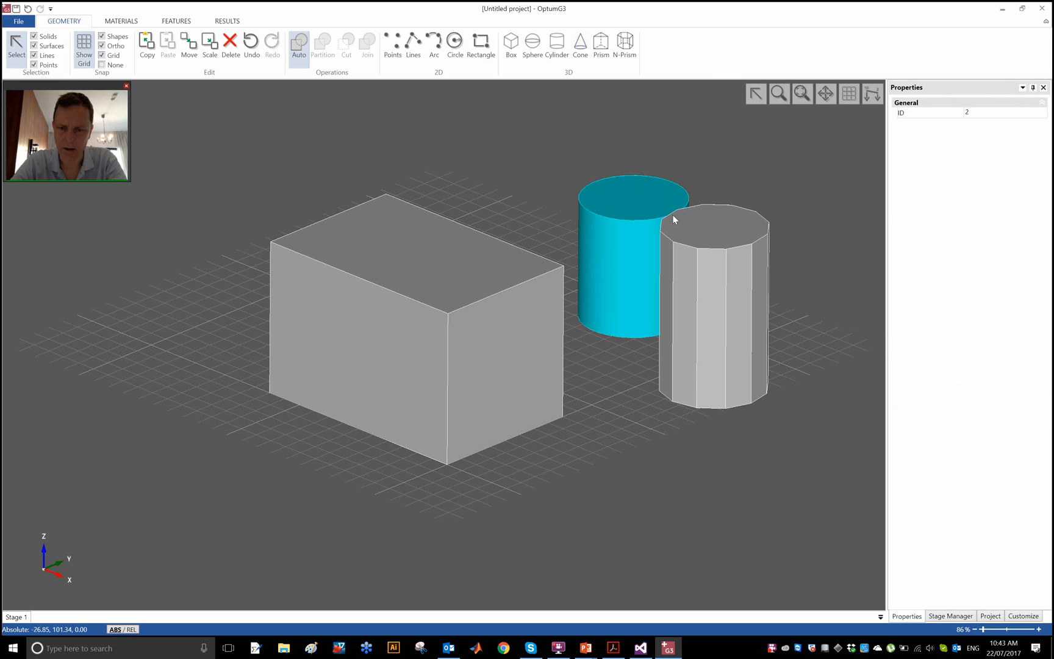
left_click(722, 176)
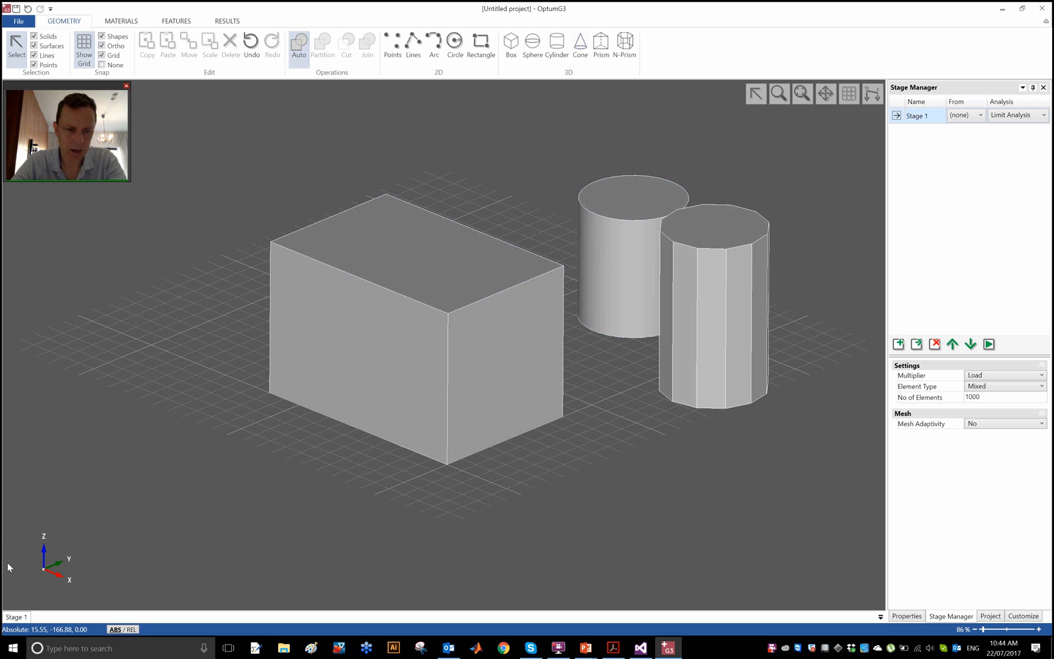
left_click(635, 189)
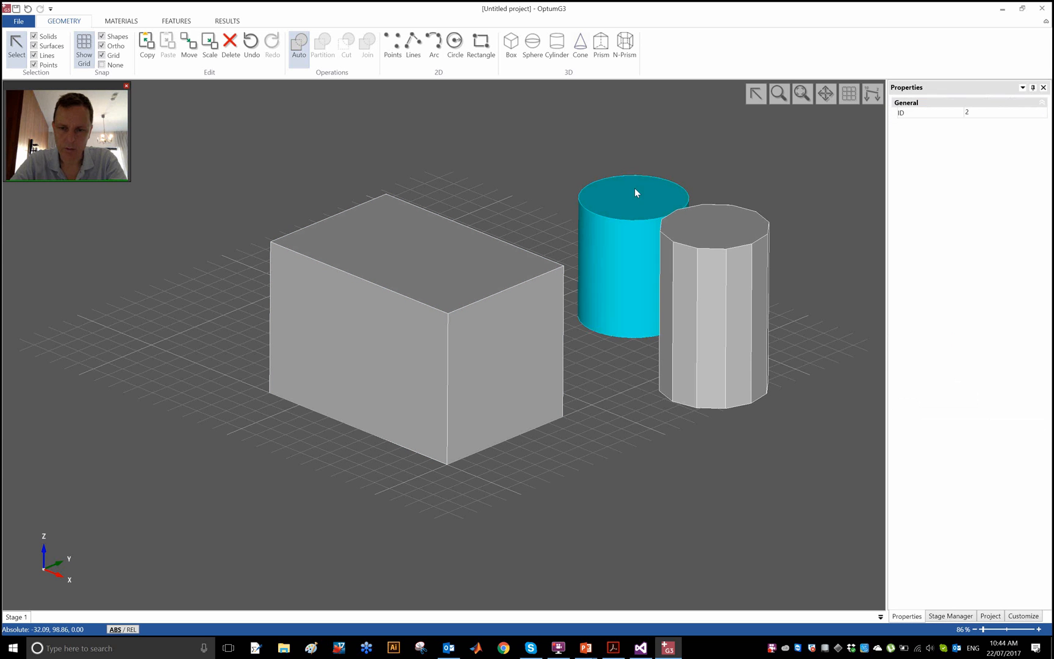
left_click(716, 243, "ctrl")
key("Delete")
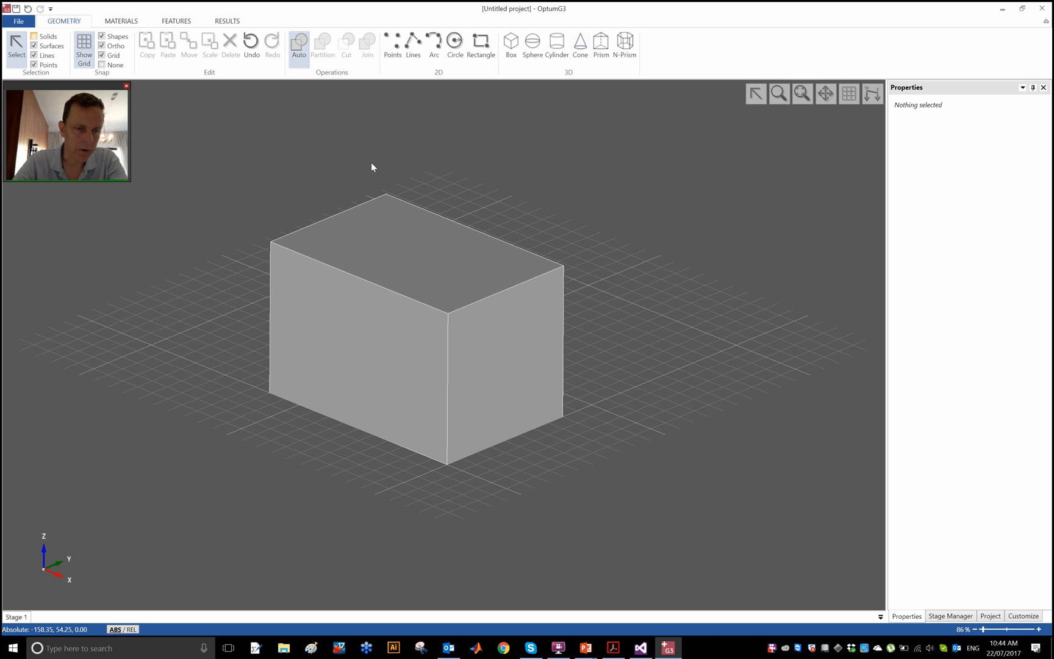
- Set the box's end face at X = 50 as the work plane
left_click(521, 339)
right_click(521, 340)
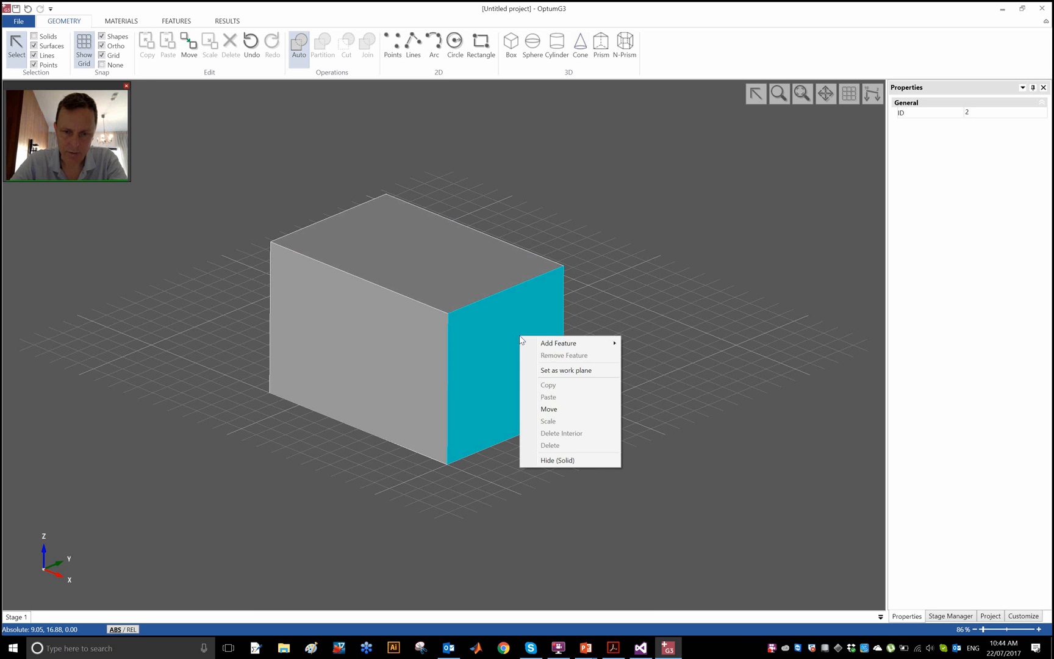
left_click(546, 370)
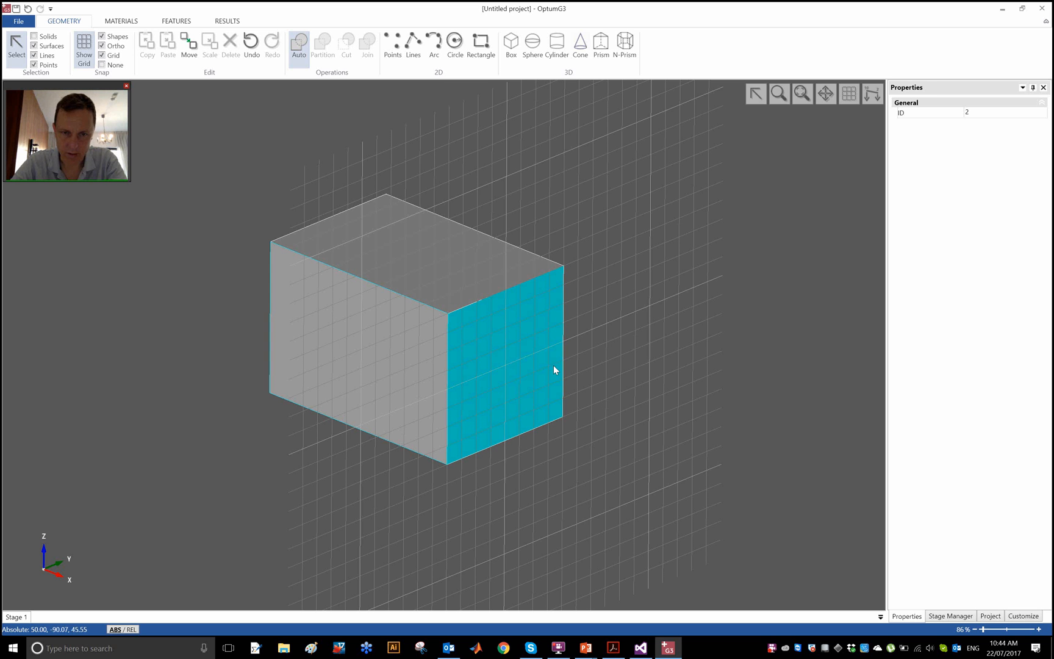
left_click(640, 375)
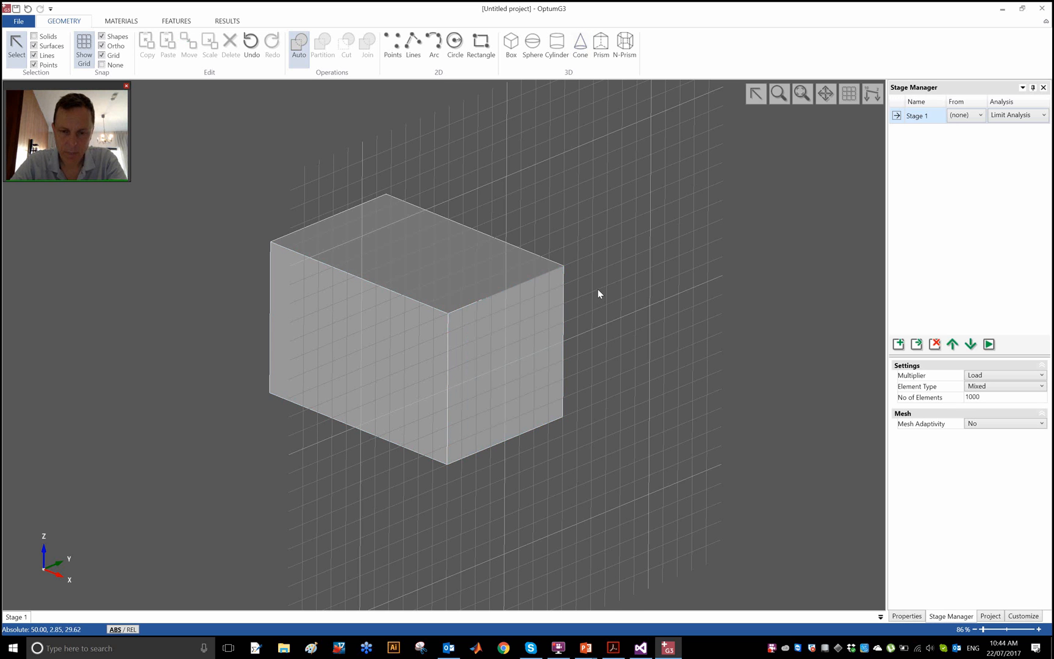
- Draw a horizontal cylinder into the box from the work plane, centred at (50, -50, 15), with radius 5 and height -30
middle_click_drag(597, 289, 555, 214)
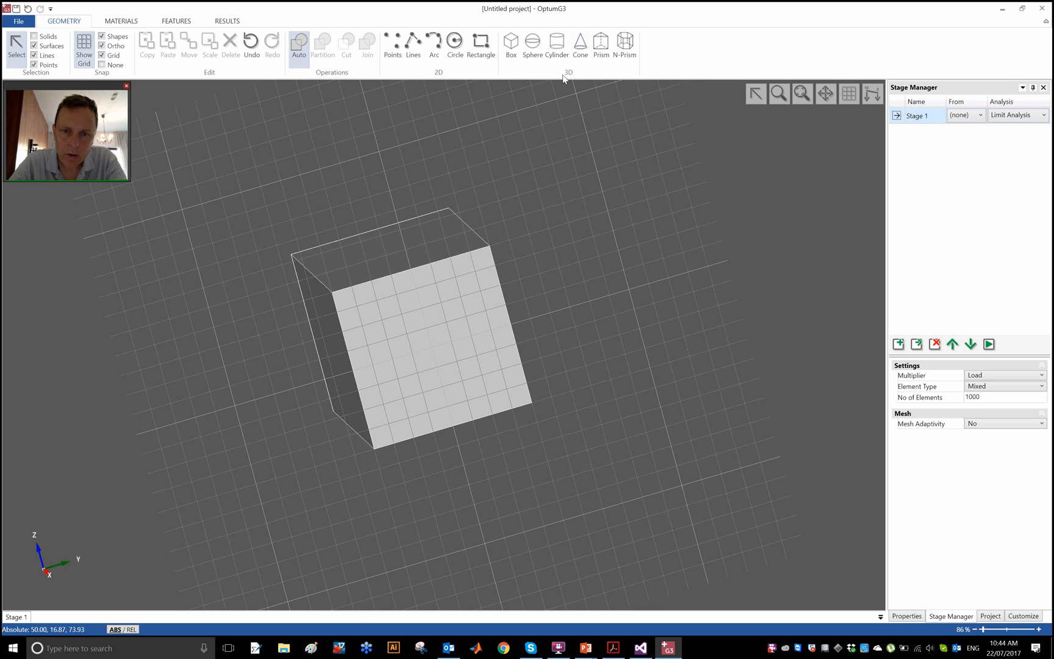
left_click(558, 44)
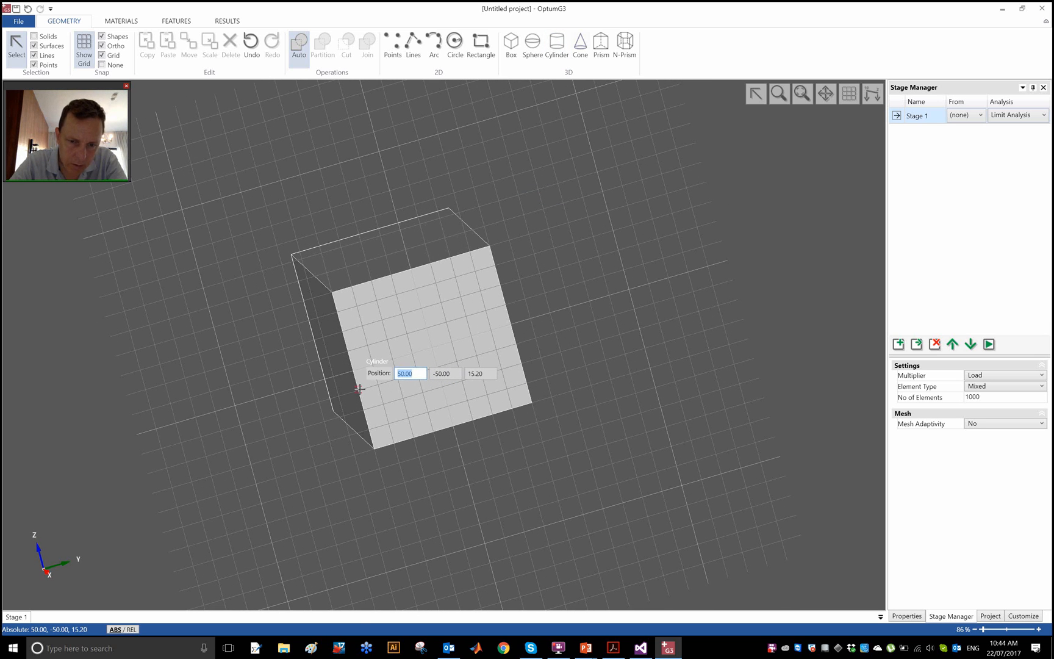
key("Tab")
key("Tab")
type("15")
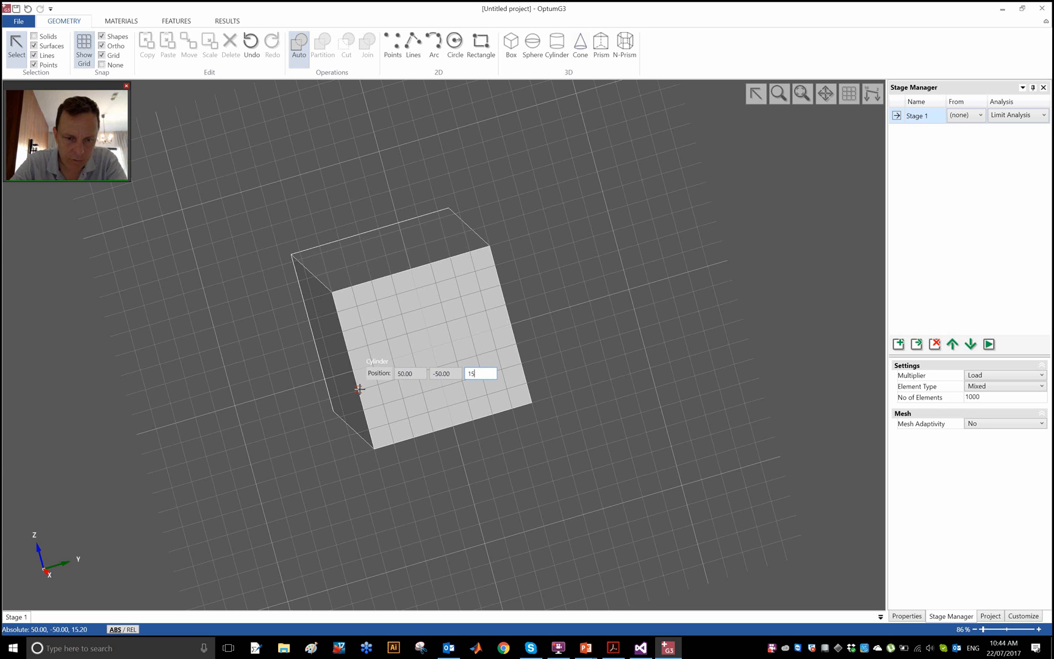
key("Return")
type("5")
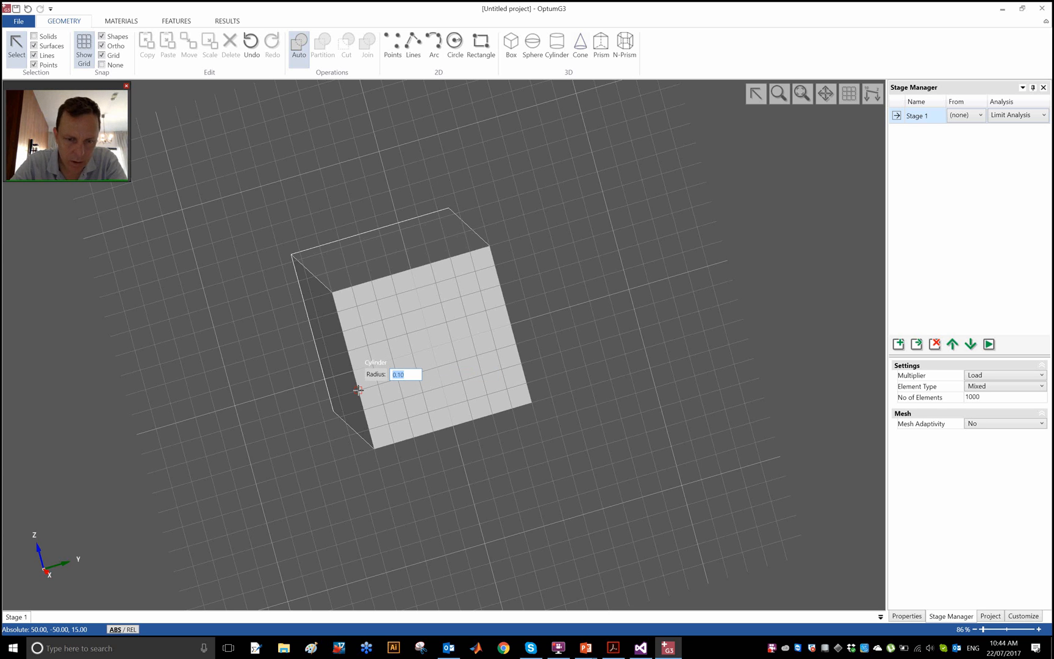
key("Return")
middle_click_drag(358, 390, 530, 397)
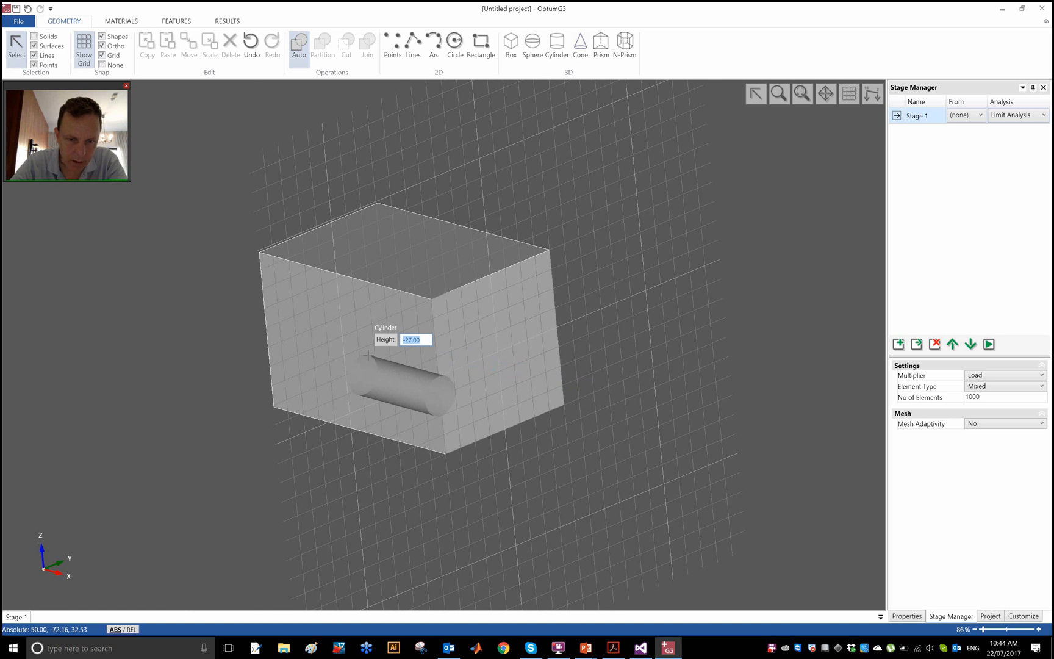
type("-")
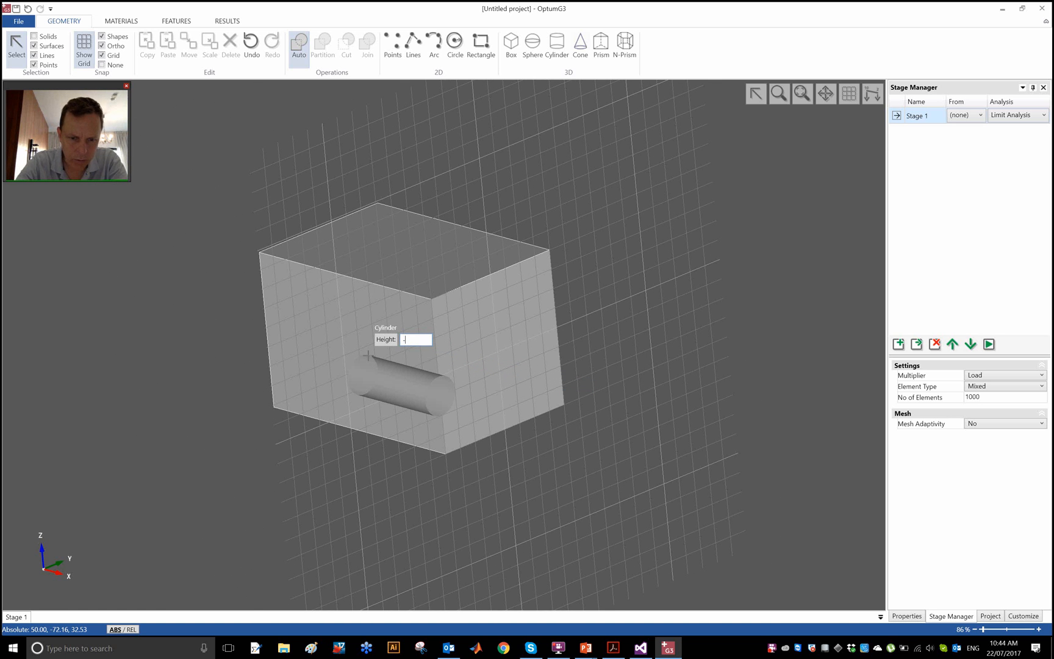
type("30")
key("Return")
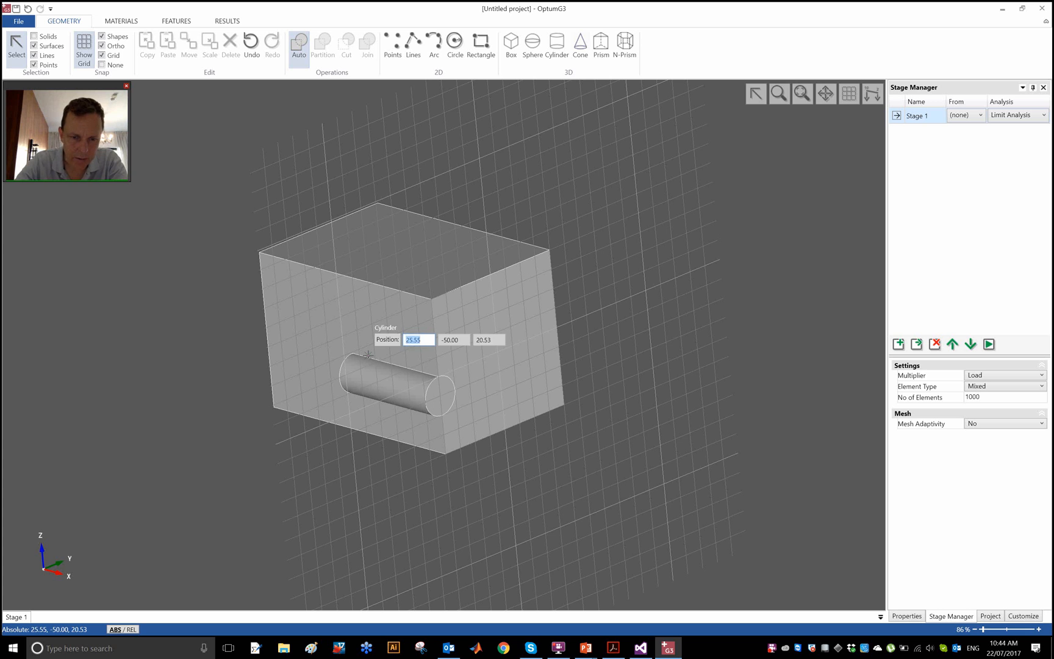
- Reset the view and delete the horizontal cylinder to cut a half-round tunnel opening into the box
right_click(643, 142)
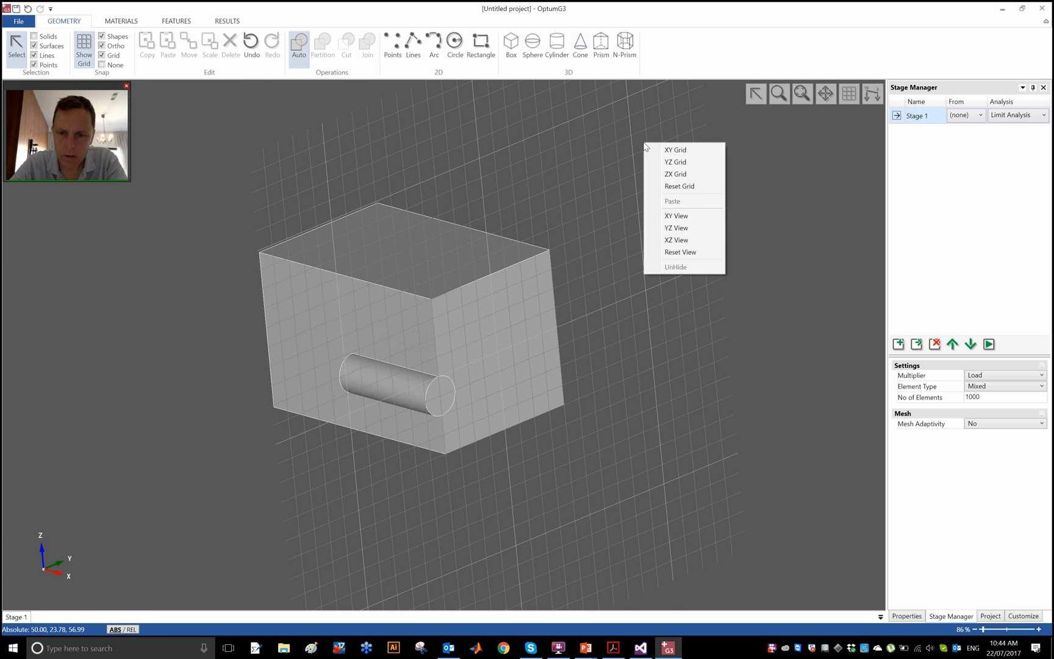
left_click(674, 253)
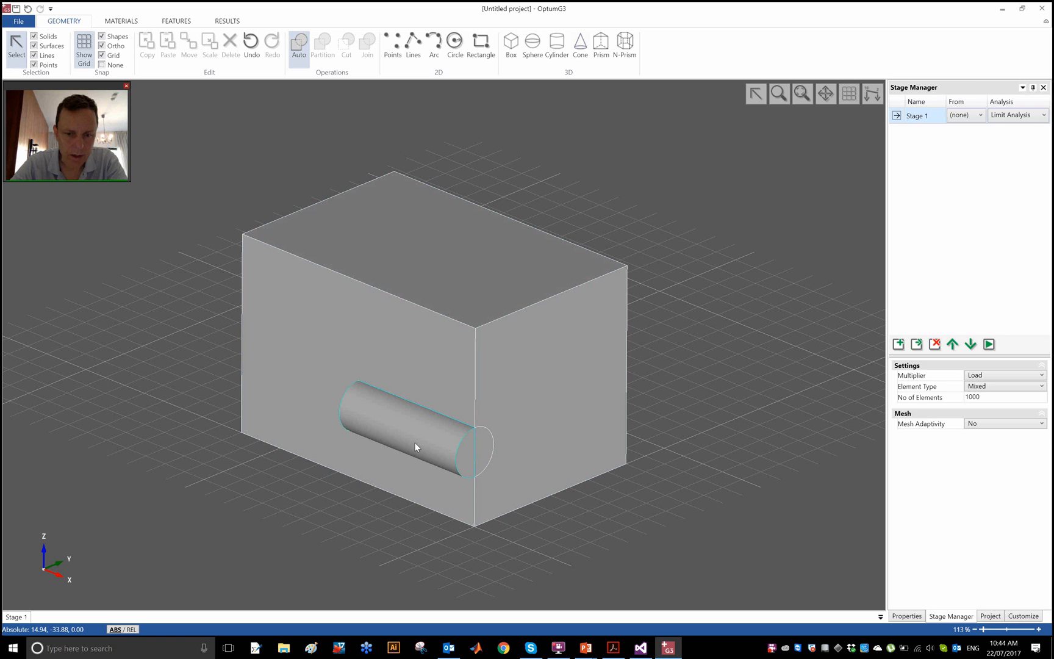
left_click(445, 448)
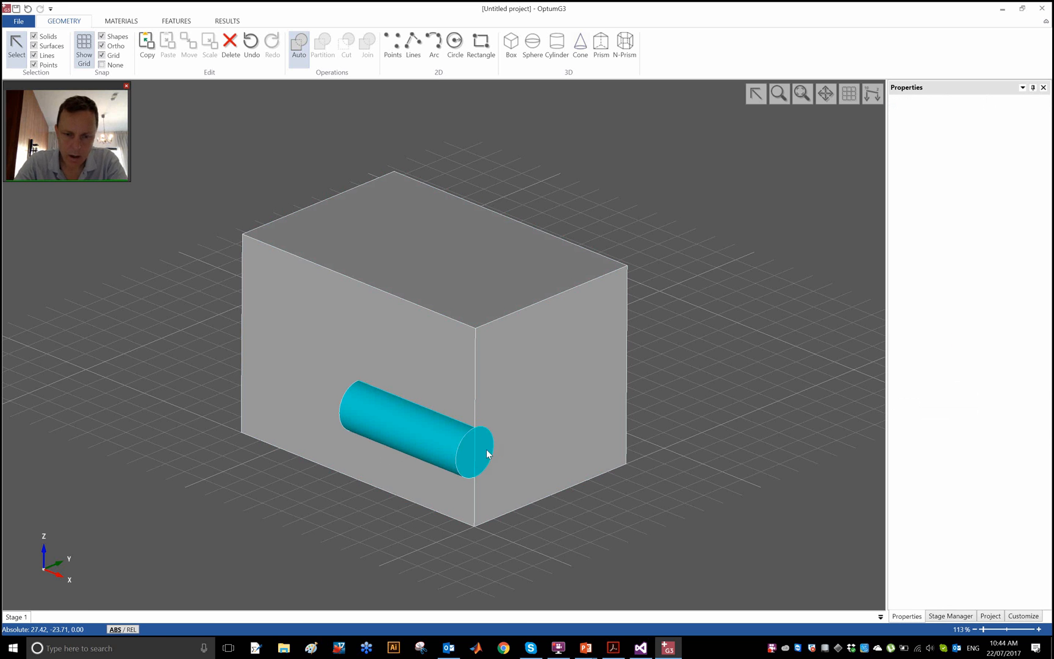
key("Delete")
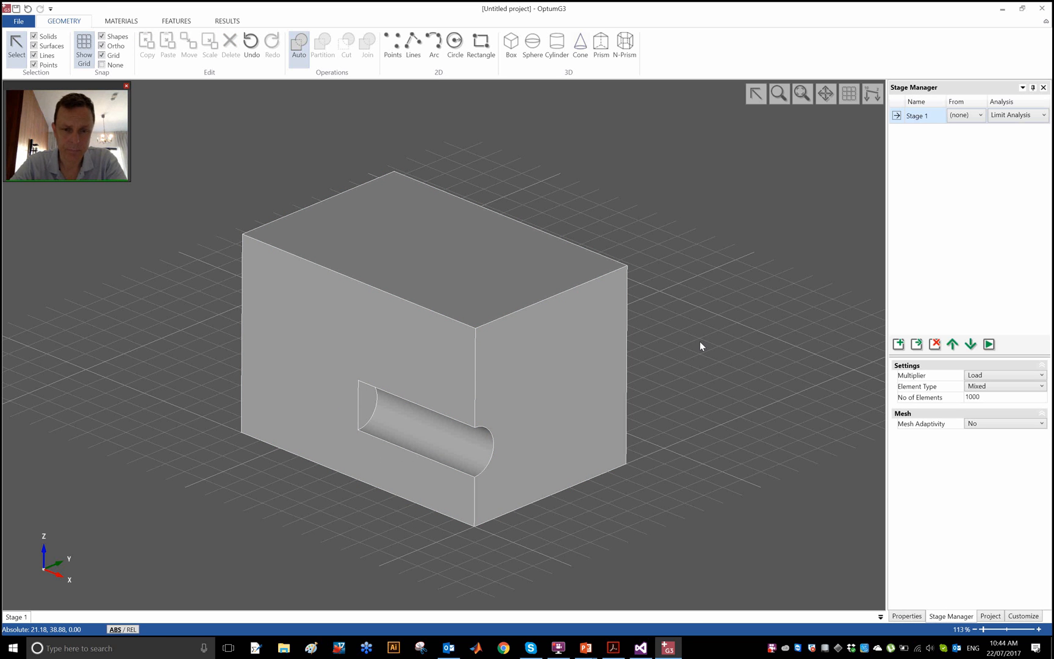
- Switch to the paper to view the FLAC3D numerical model in Fig. 2, and return to OptumG3
key("alt+Tab")
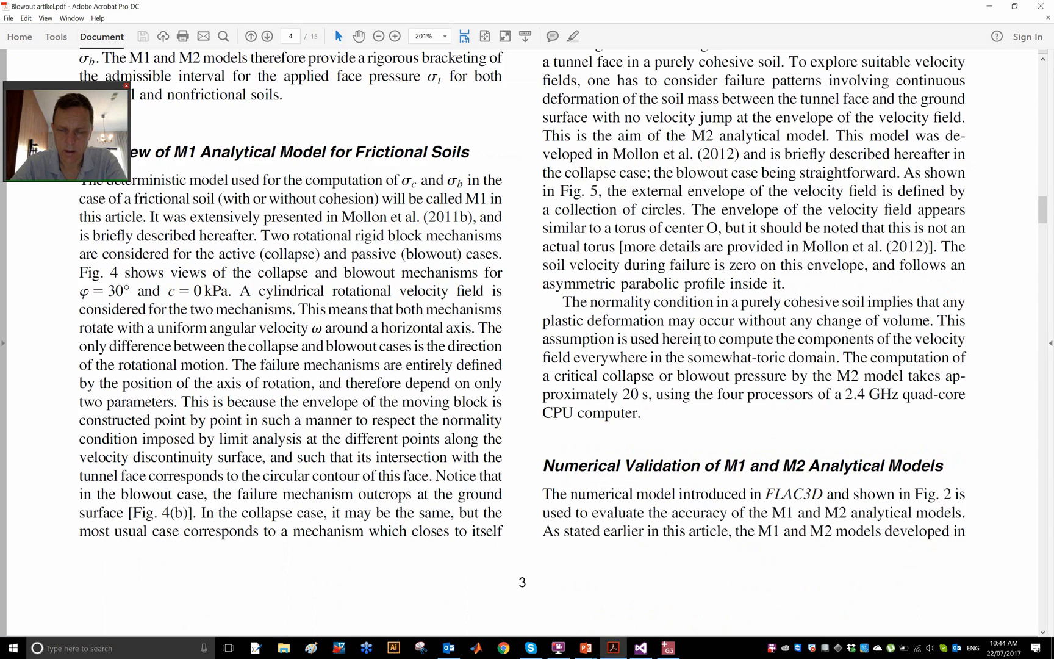
scroll(699, 340, "up", 15)
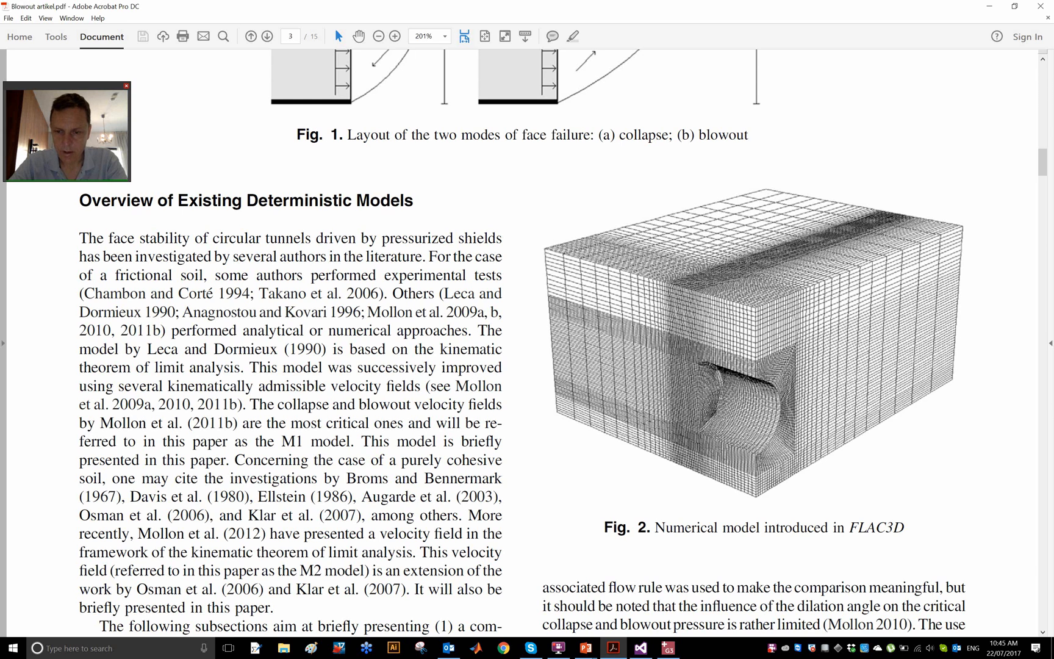
key("alt+Tab")
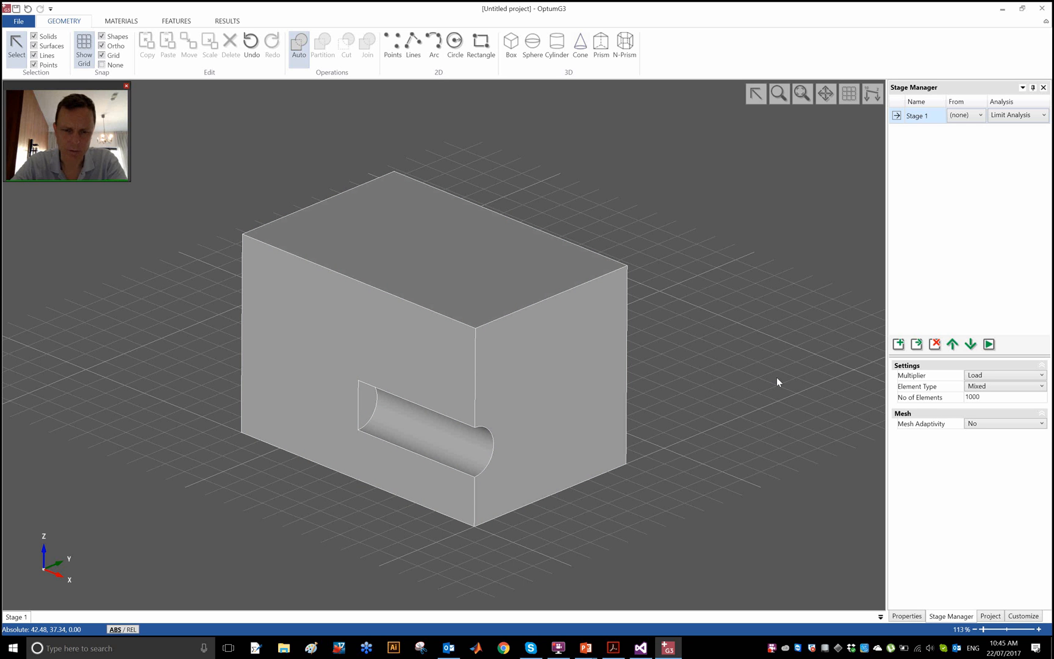
- Set Stage 1's analysis type to Mesh, run the analysis and close the run log
left_click(1007, 115)
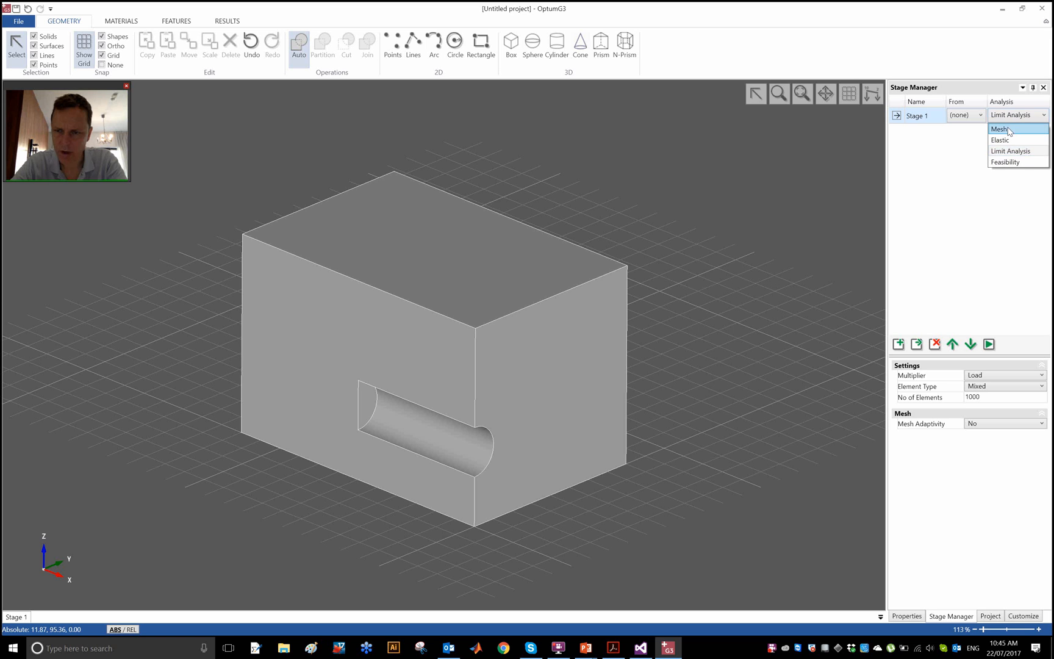
left_click(1004, 128)
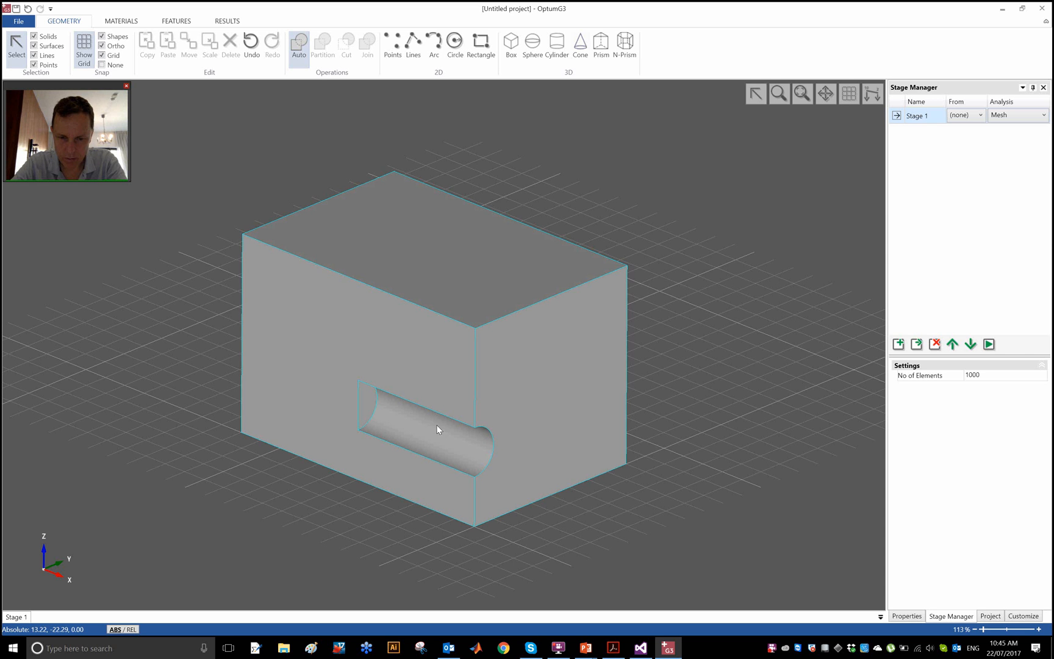
left_click(989, 344)
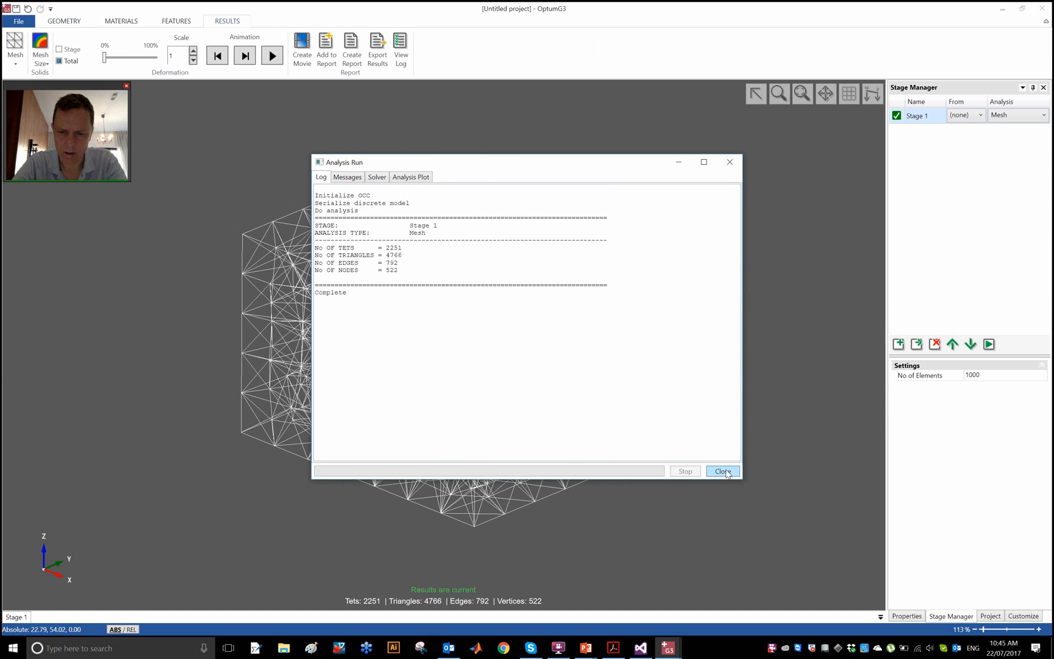
left_click(724, 472)
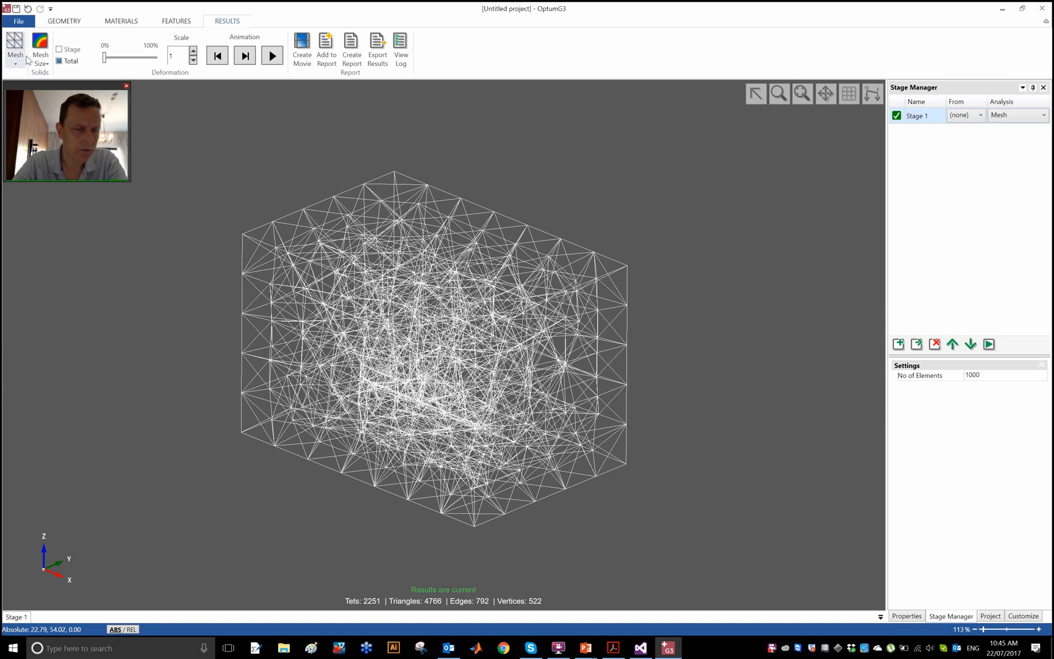
- Display the mesh size distribution and examine the element shapes along the curved tunnel wall and face
left_click(46, 78)
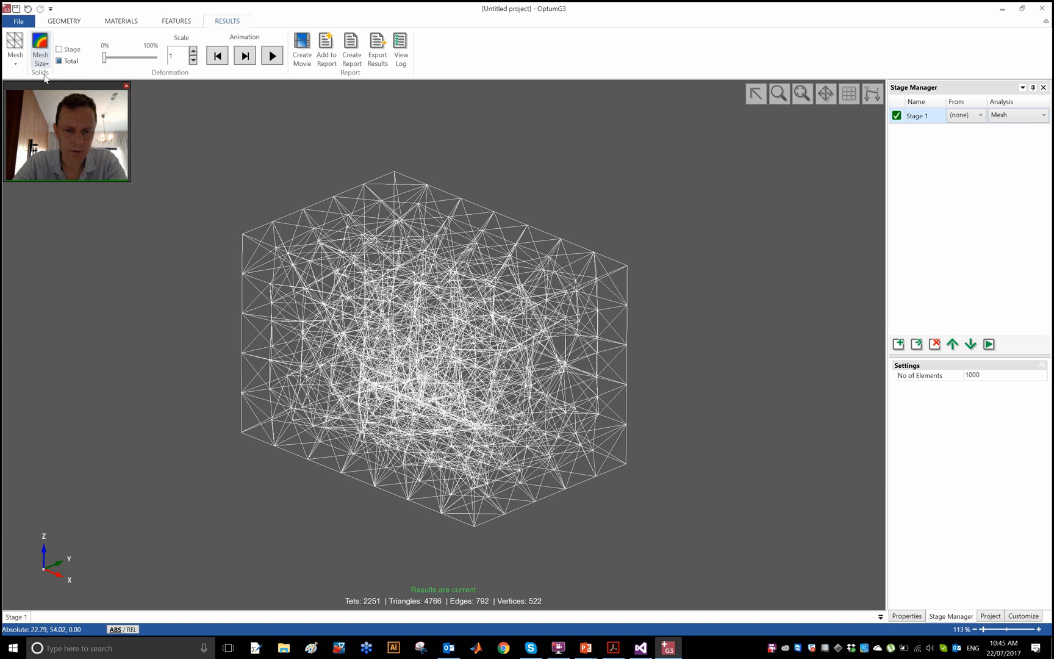
middle_click_drag(330, 458, 344, 457)
middle_click_drag(435, 434, 302, 393)
scroll(395, 406, "up", 3)
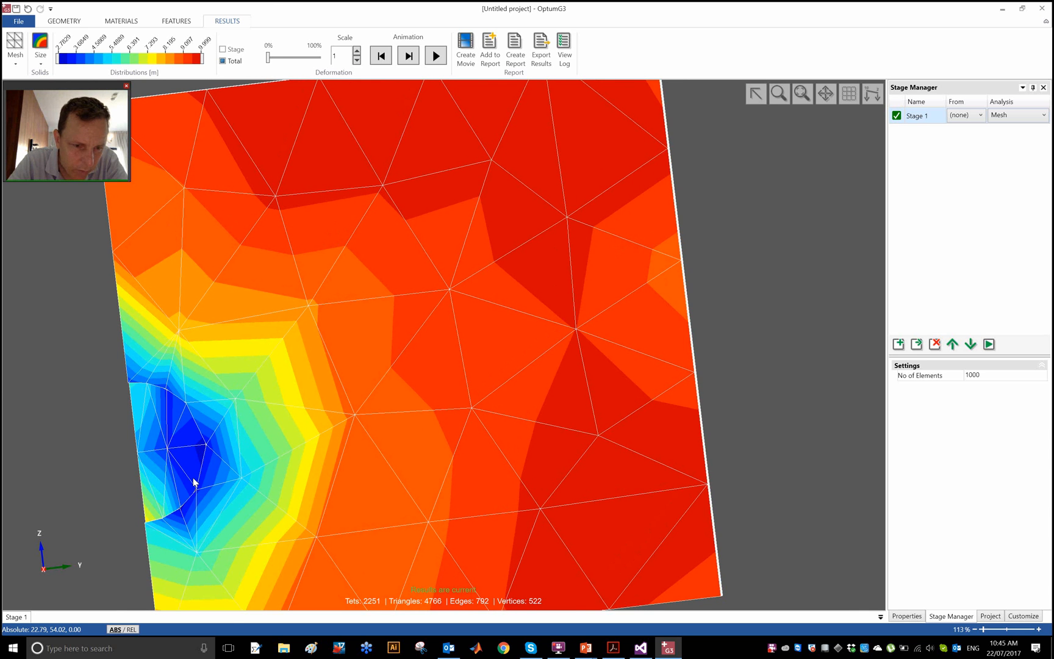
middle_click_drag(195, 482, 709, 133)
scroll(210, 479, "up", 5)
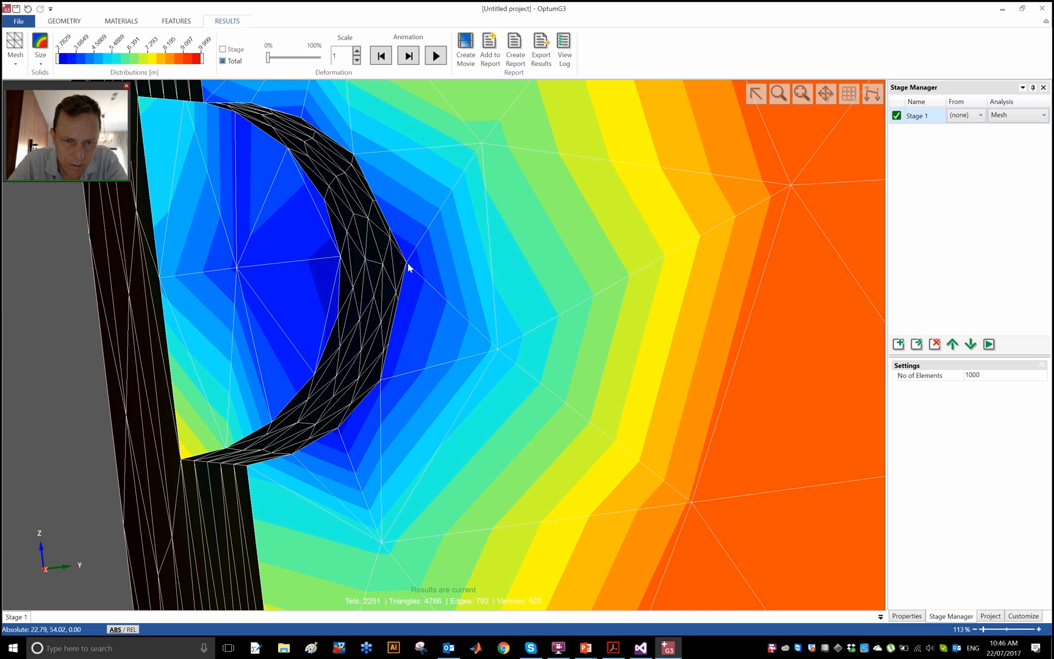
scroll(340, 258, "down", 5)
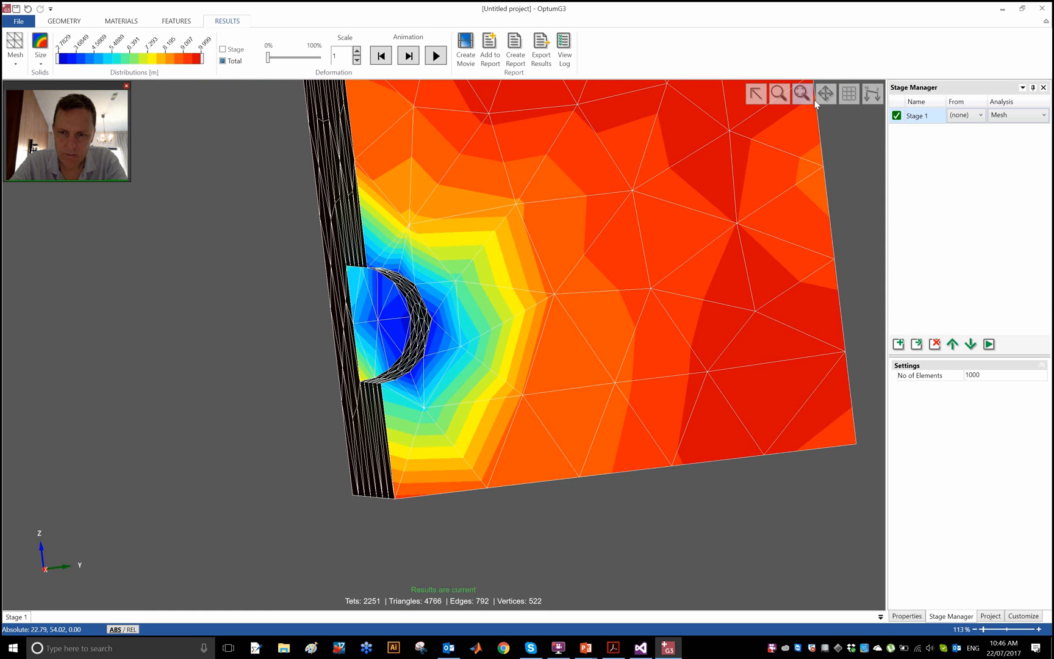
left_click(803, 93)
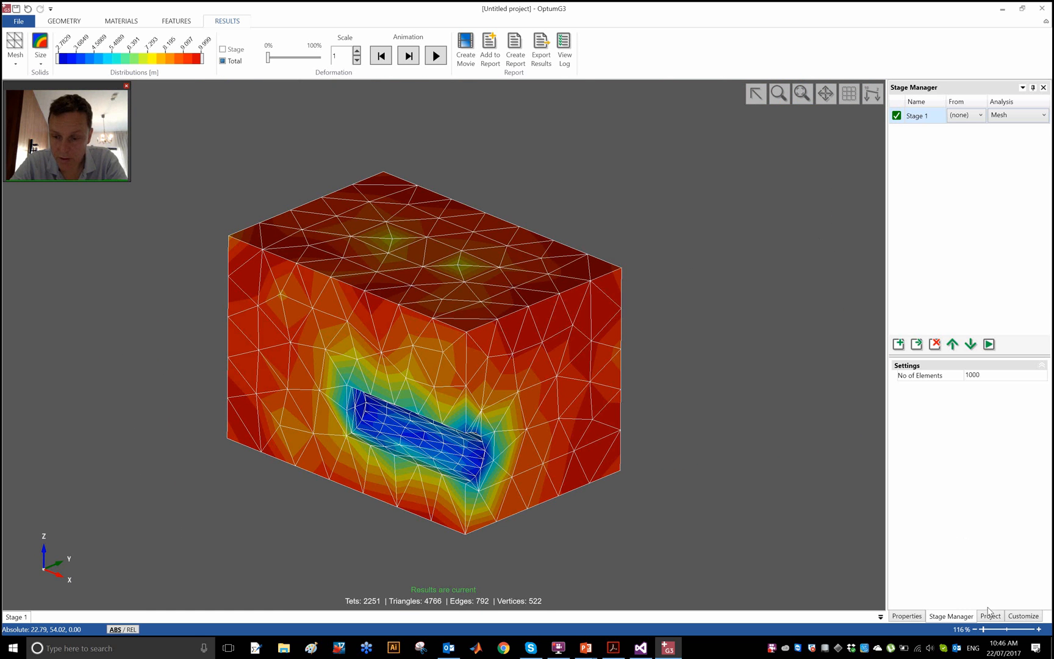
- Set the mesh angle to 10 in the project's mesh settings
left_click(989, 617)
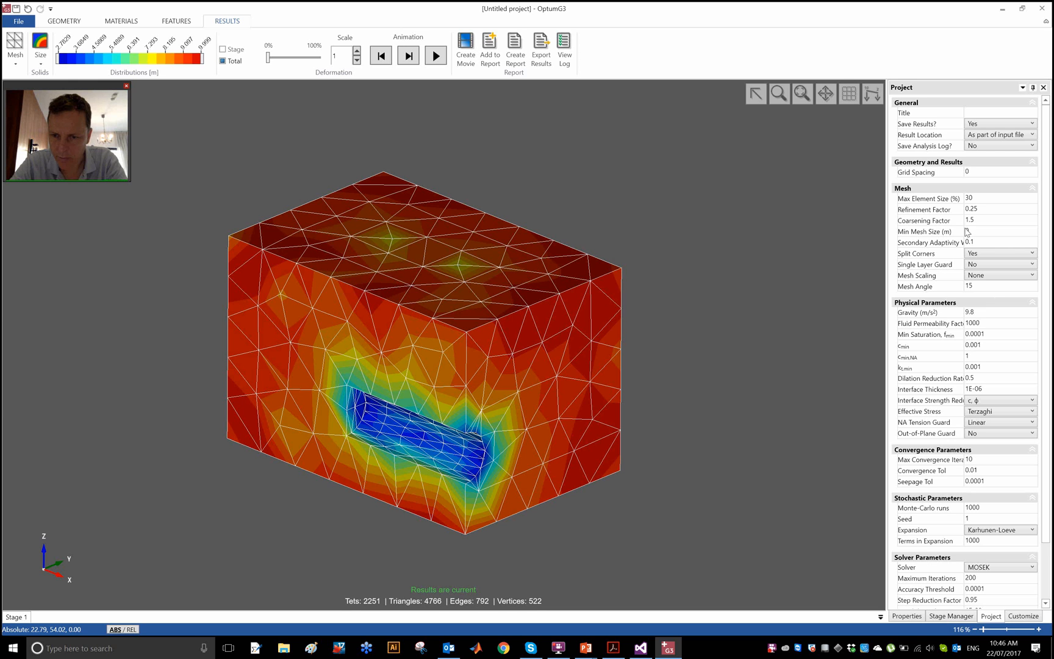
left_click(990, 289)
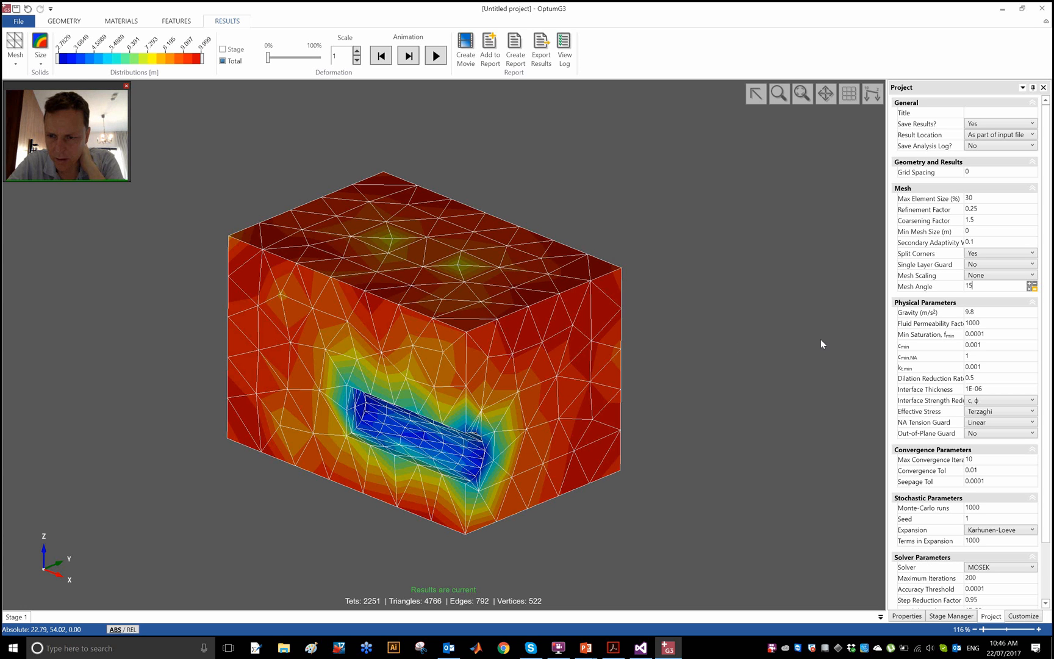
key("BackSpace")
type("0")
key("Tab")
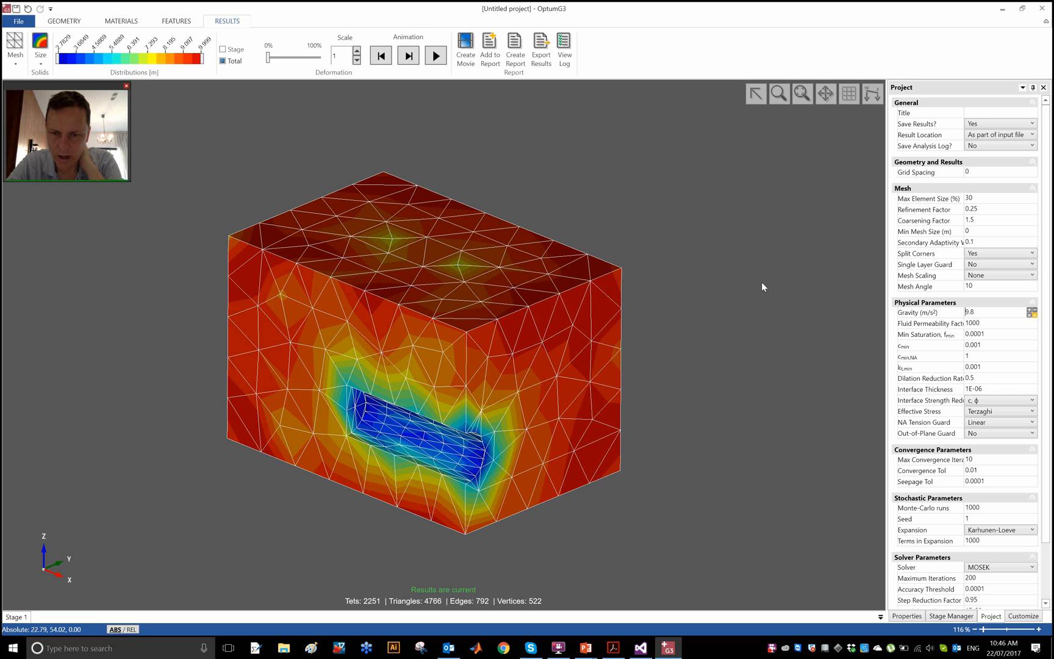
- Rerun the Stage 1 mesh analysis with the new mesh angle and close the run log
left_click(951, 616)
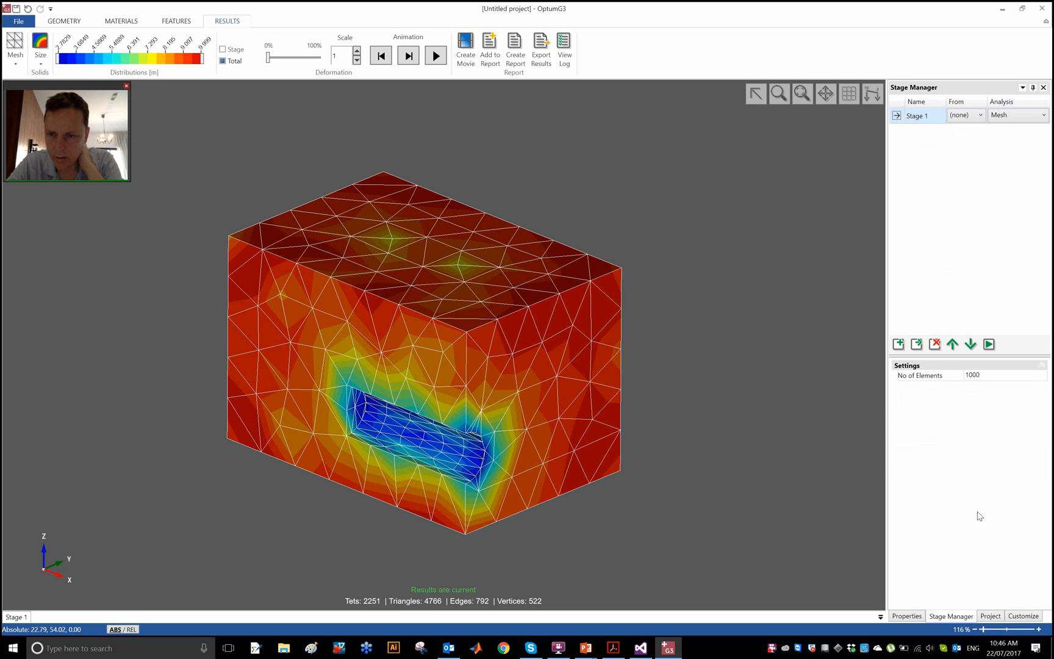
left_click(989, 344)
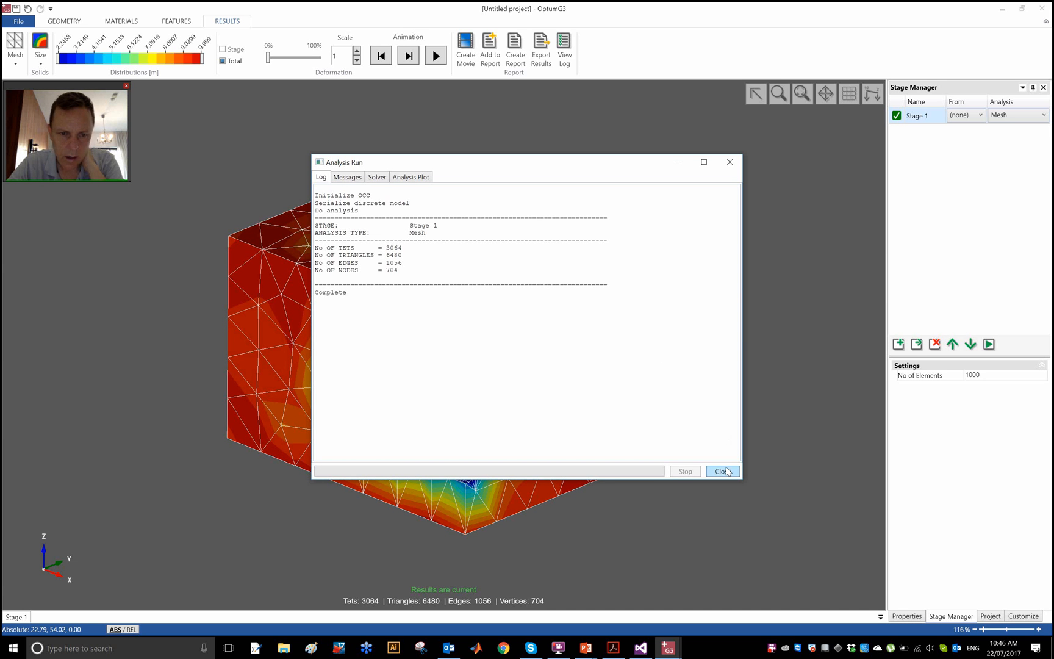
left_click(723, 471)
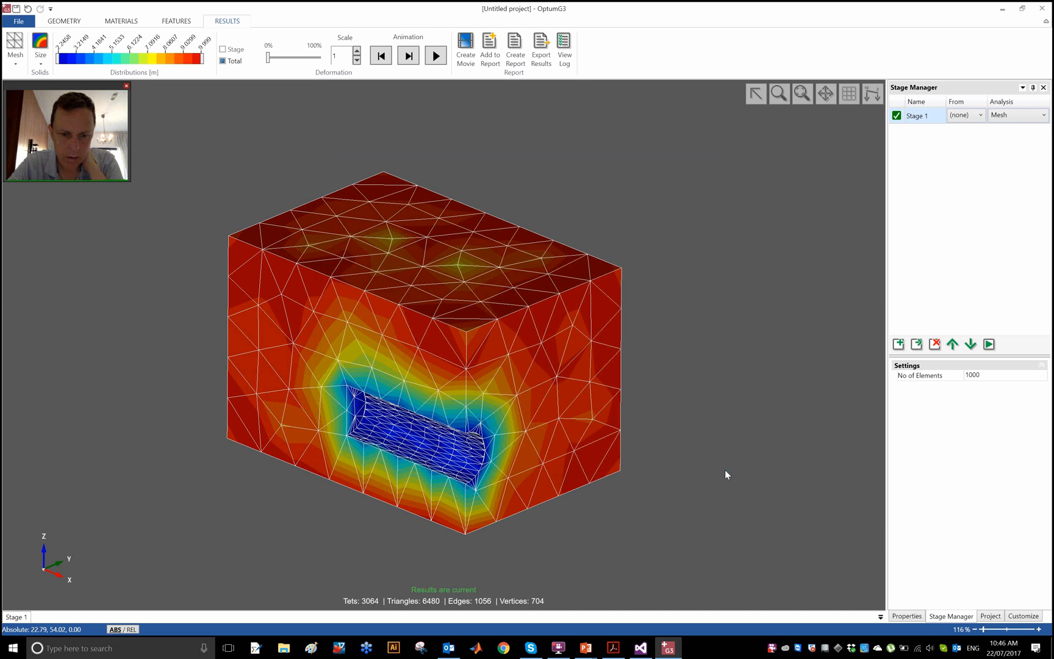
- Examine the element shapes and density along the curved tunnel wall and face, and restore the full default view
scroll(459, 455, "up", 3)
scroll(457, 453, "up", 3)
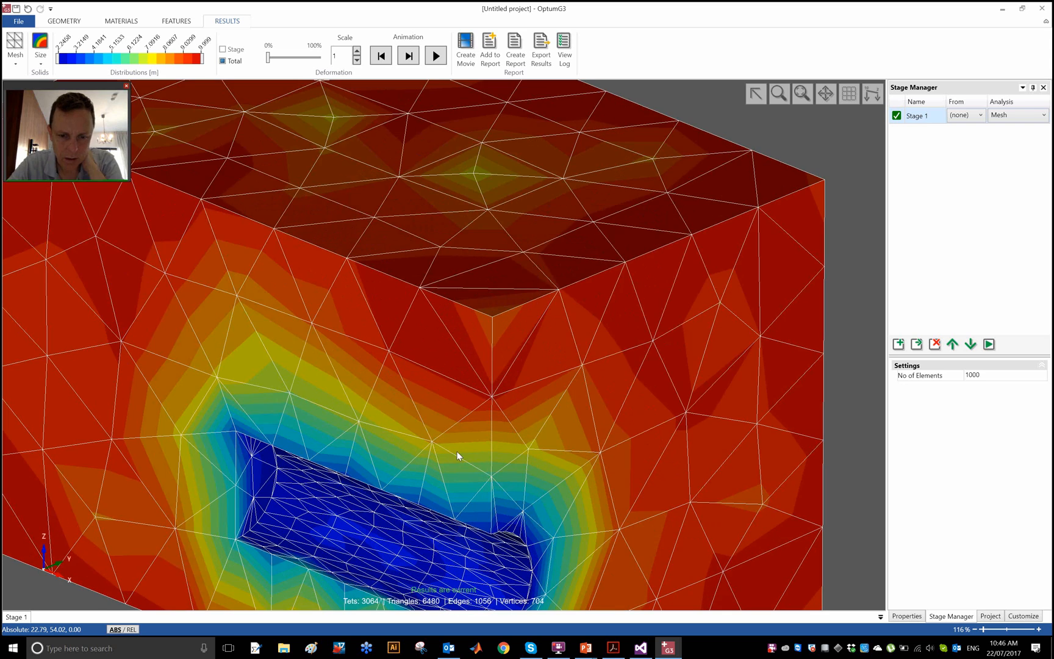
middle_click_drag(457, 438, 300, 384)
scroll(283, 419, "up", 3)
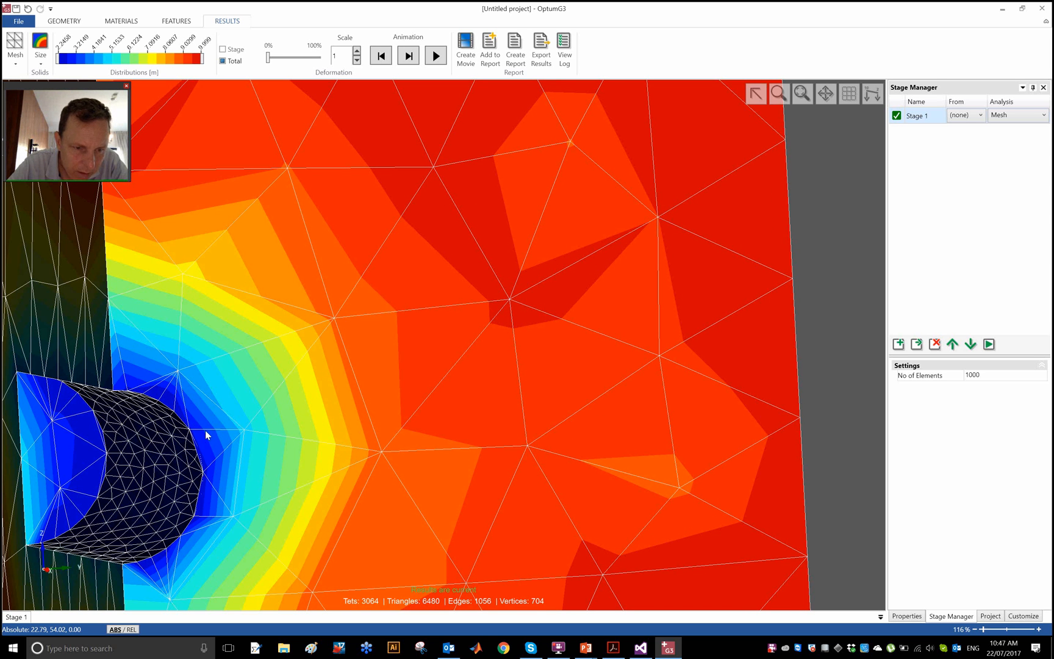
middle_click_drag(226, 372, 308, 353)
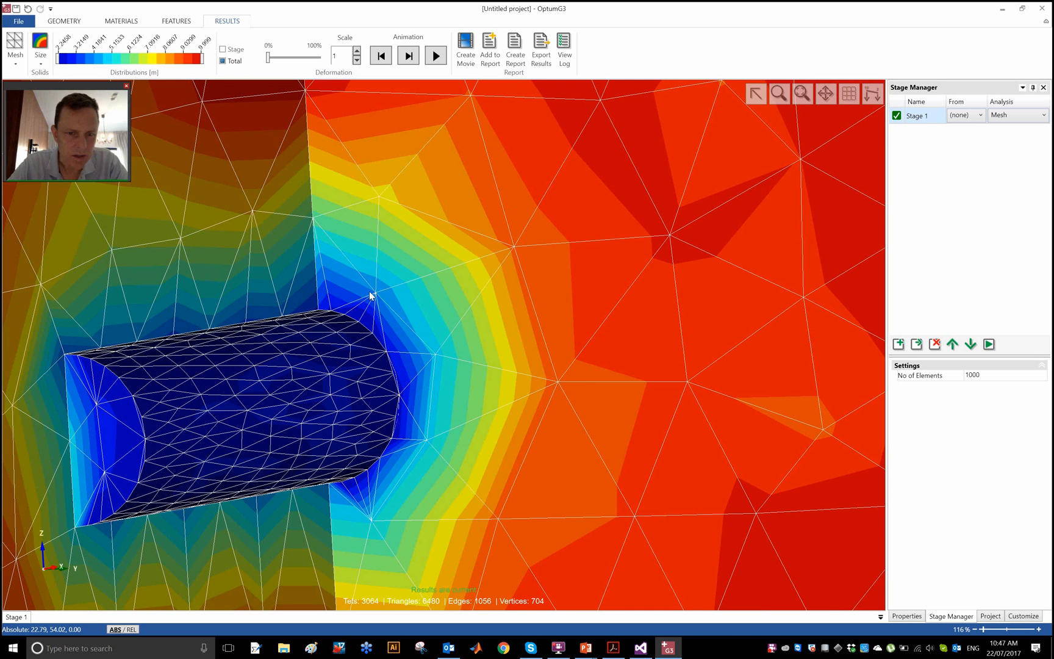
scroll(393, 286, "down", 5)
middle_click_drag(394, 287, 522, 339)
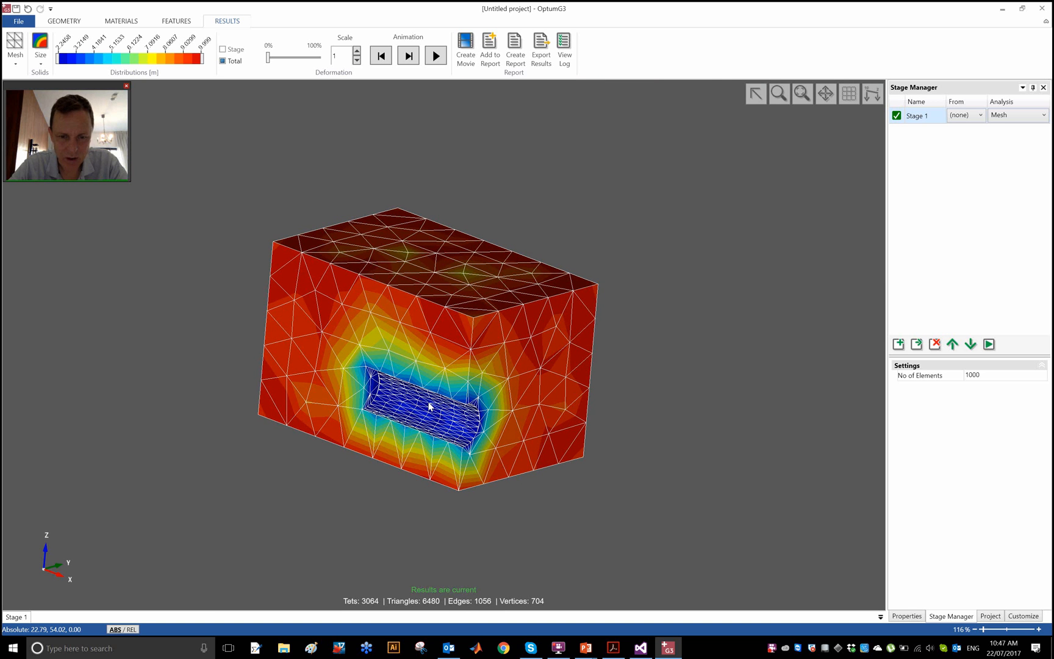
left_click(807, 97)
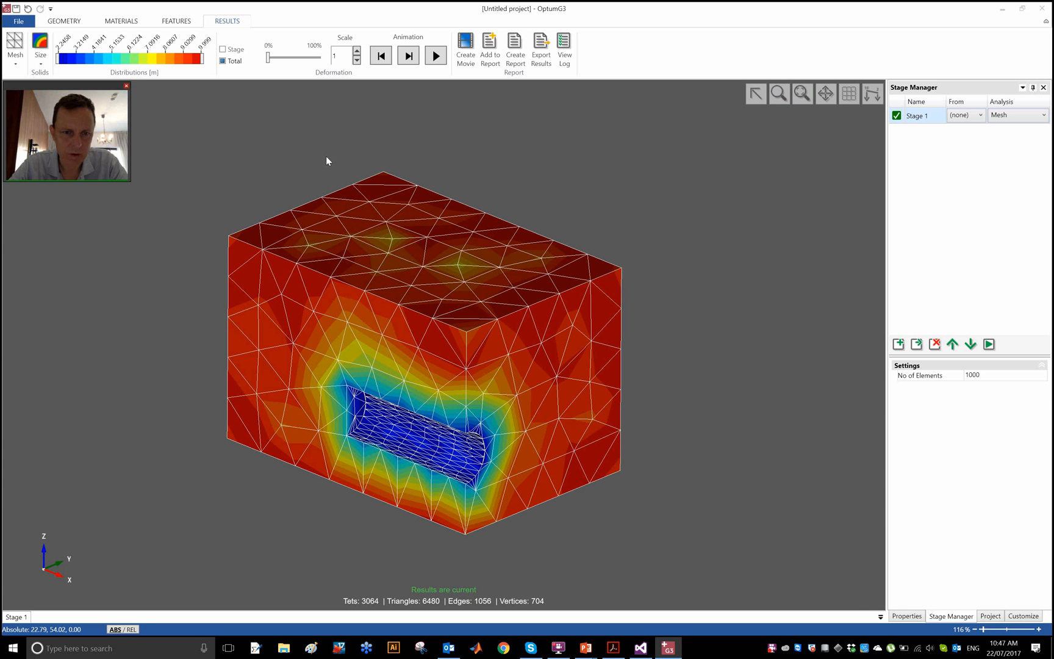
- Return to the geometry and undo the half-round tunnel cut and its cylinder, back to the plain soil box
left_click(71, 22)
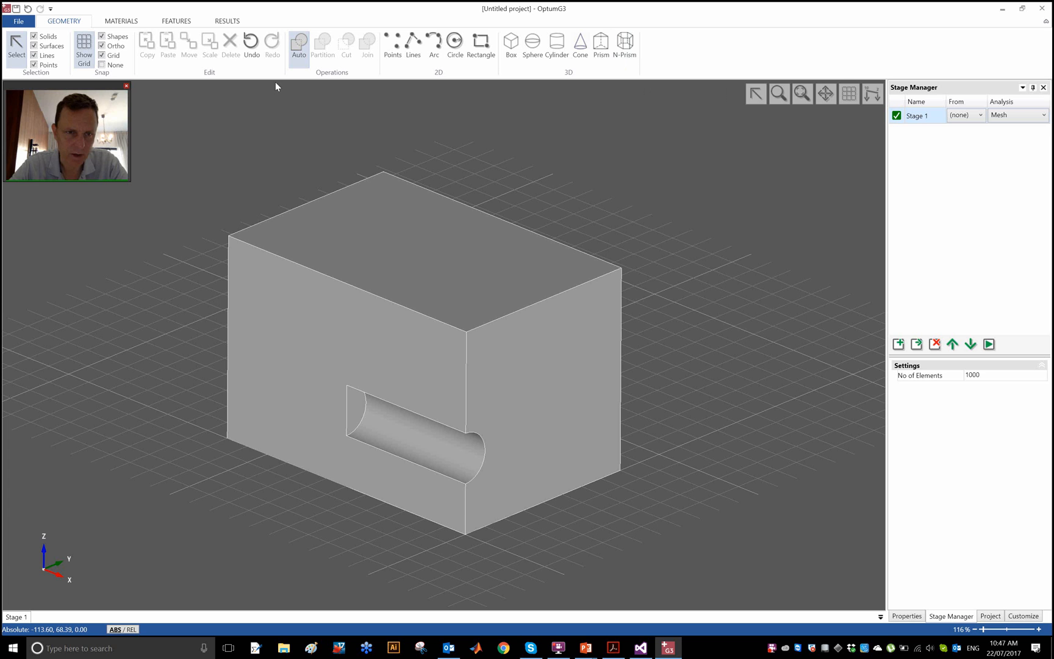
left_click(253, 55)
left_click(253, 56)
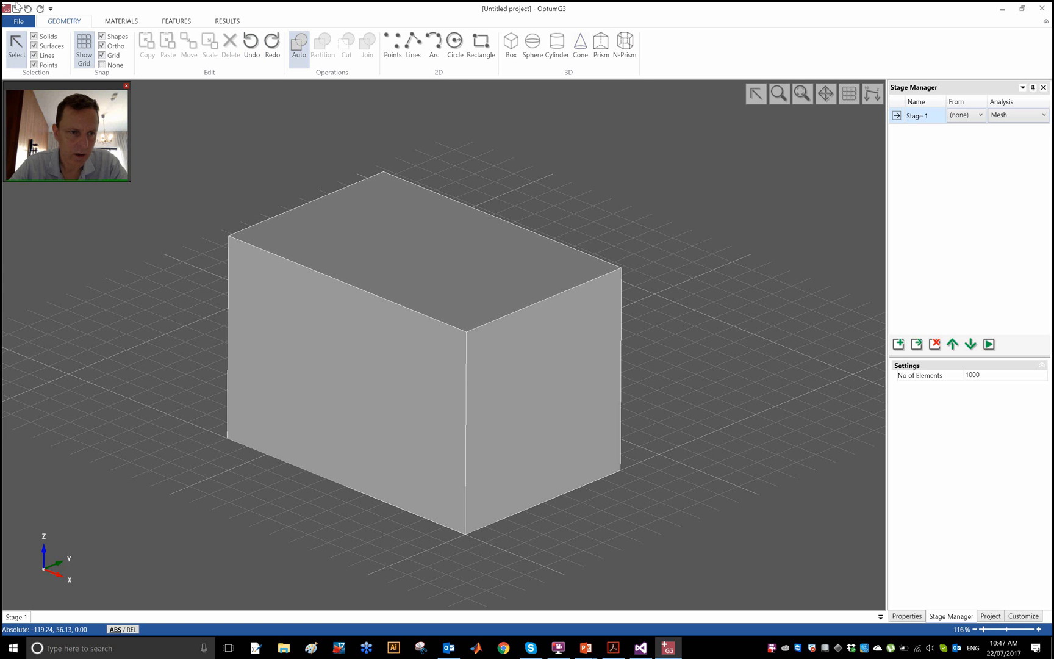
- Exclude solids from selection and set the box's end face at x = 50 as the work plane
left_click(49, 38)
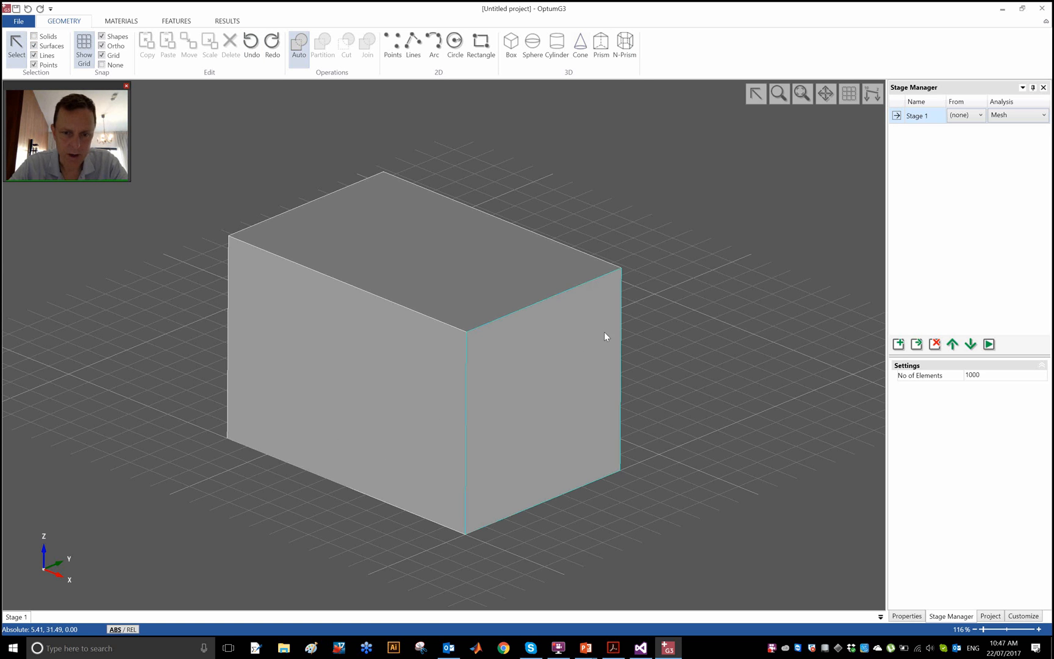
left_click(562, 345)
right_click(562, 344)
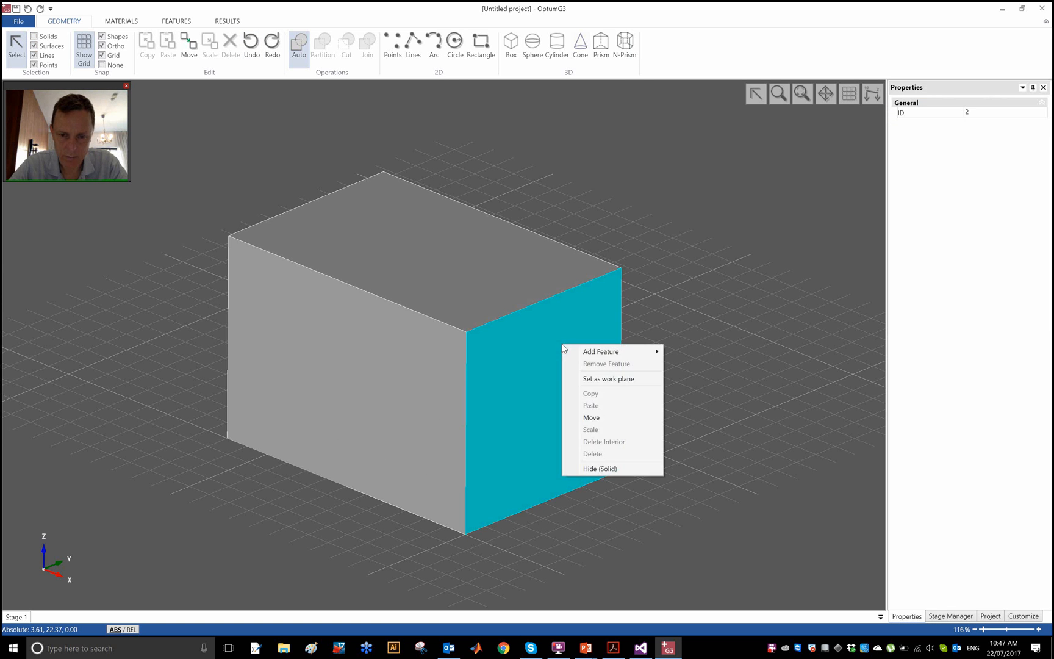
left_click(588, 377)
left_click(726, 377)
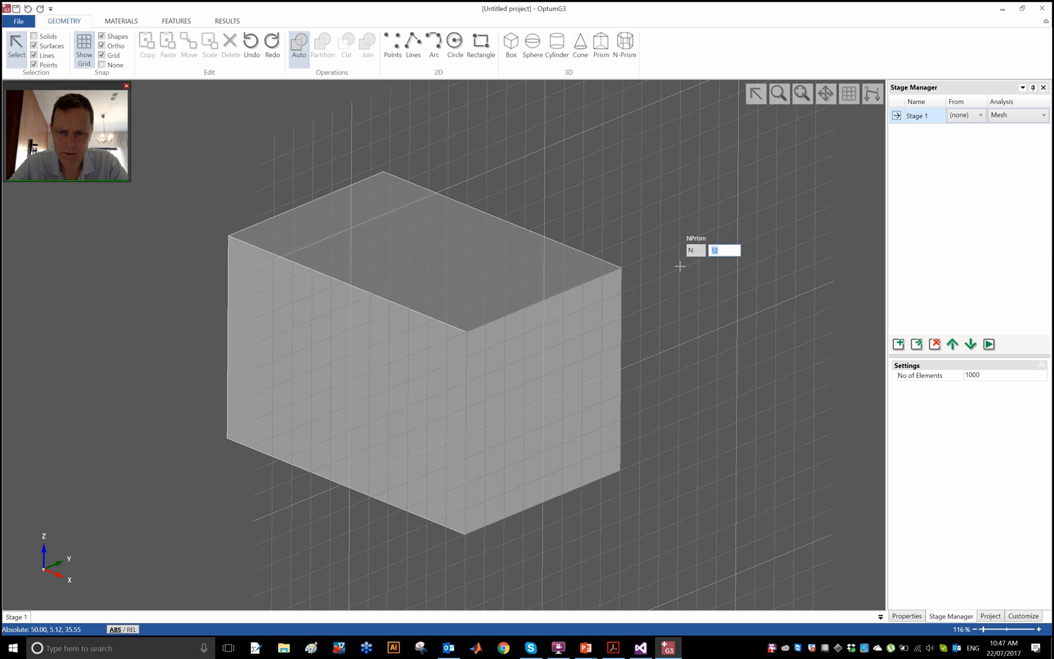
- Create a 20-sided N-Prism centred at (50, -50, 15) with radius 10 and height -30, running into the box
type("20")
key("Return")
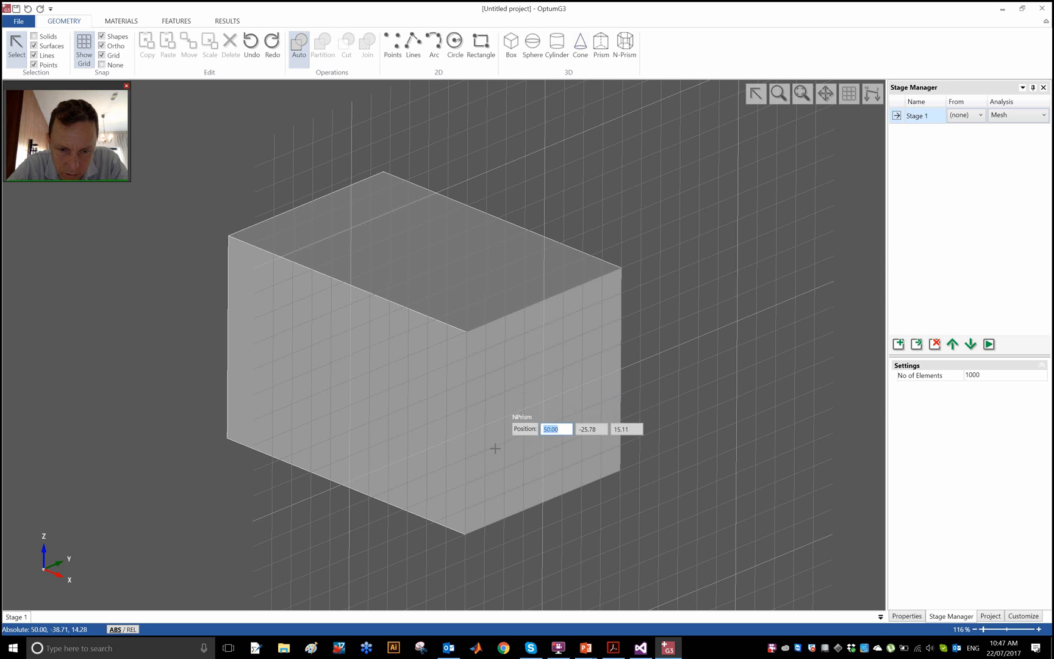
middle_click_drag(359, 448, 257, 428)
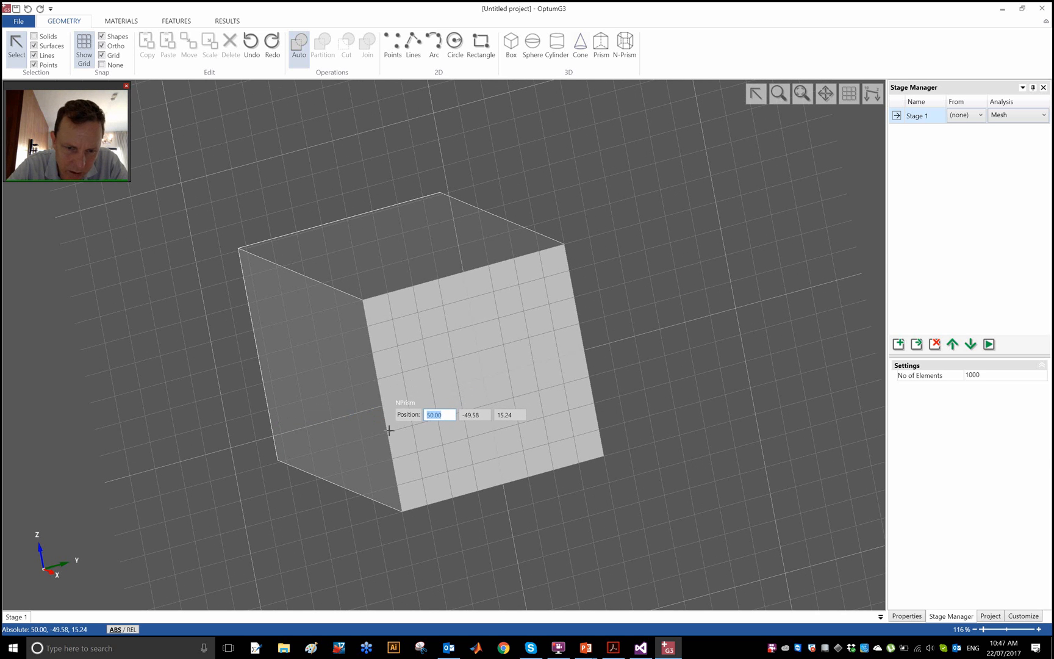
key("Tab")
key("Tab")
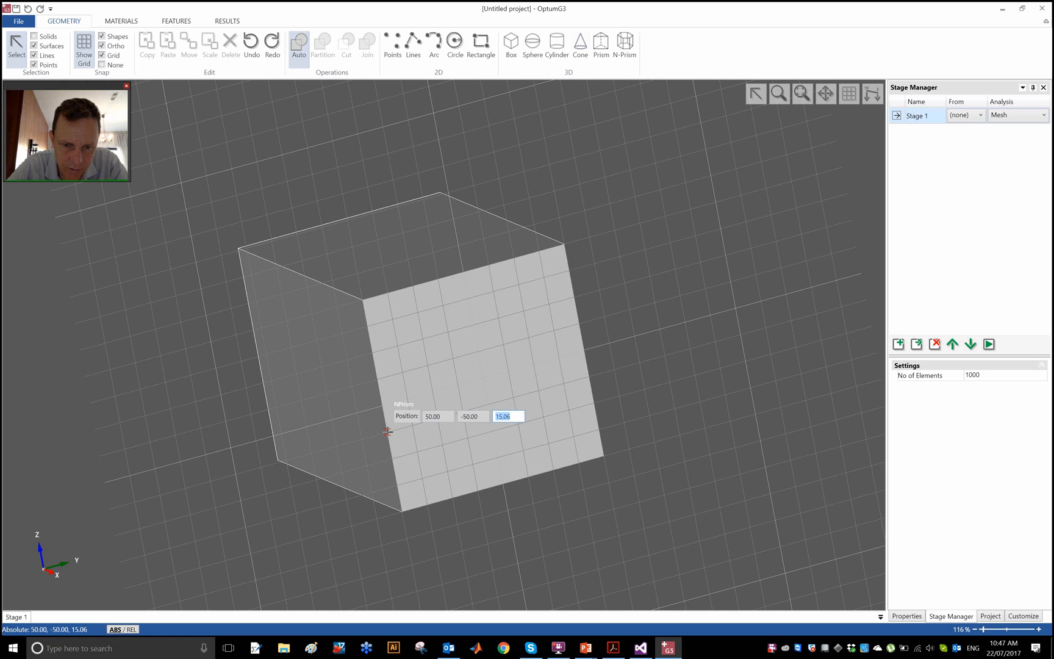
type("15")
key("Return")
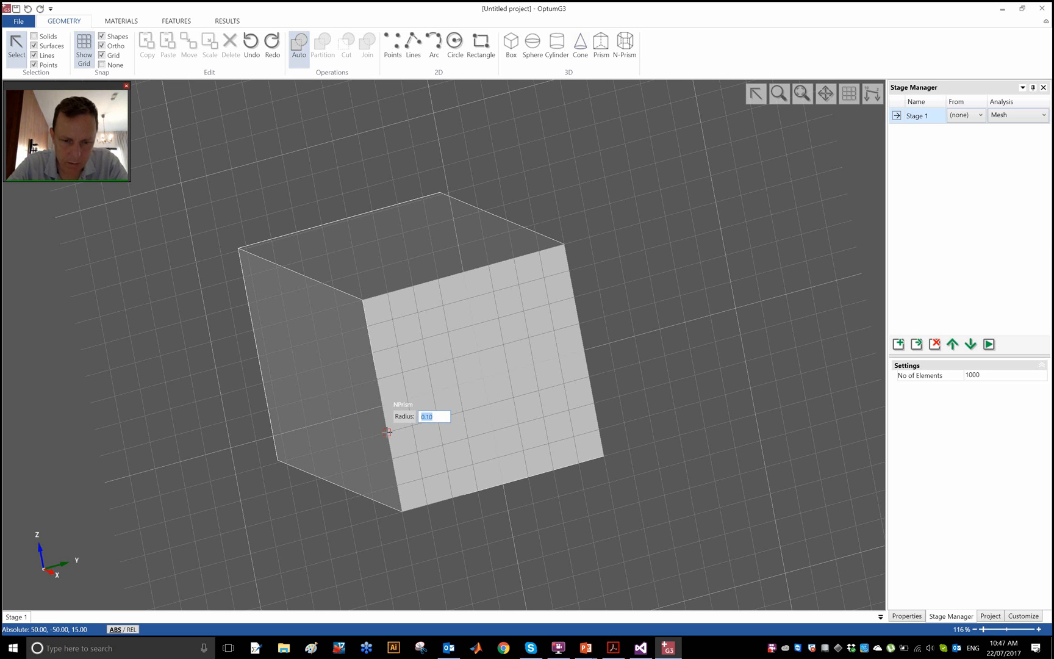
type("10")
key("Return")
type("-30")
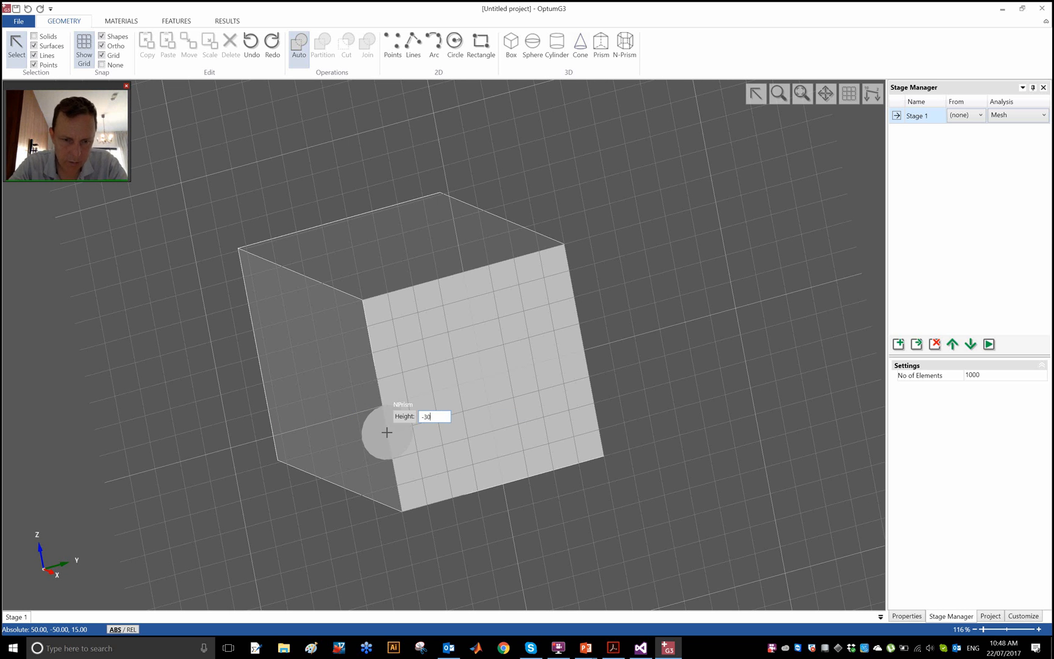
key("Return")
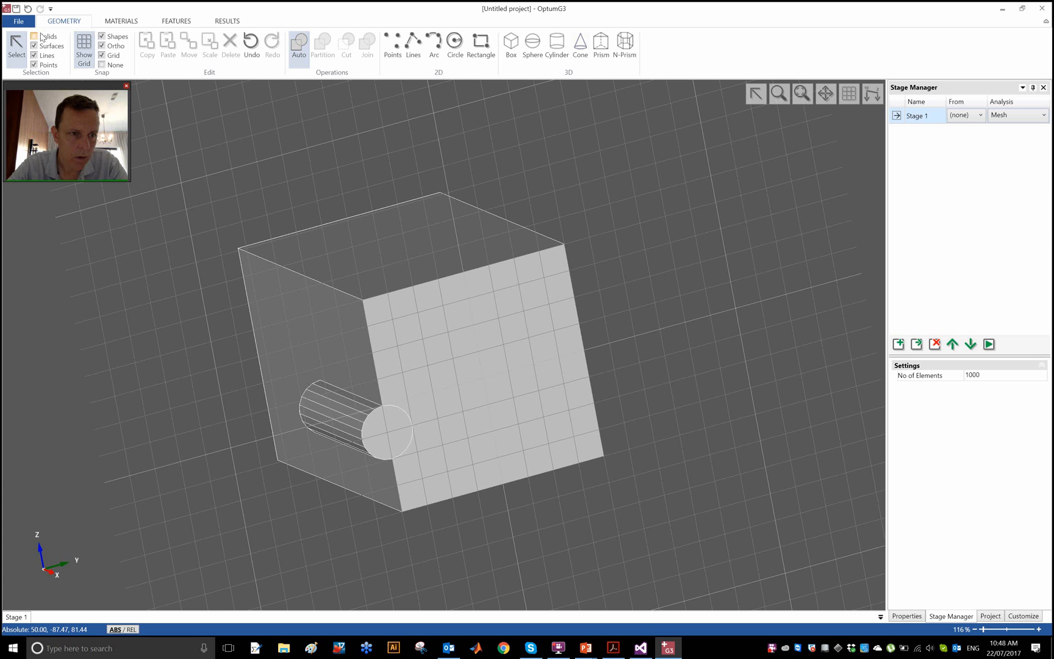
- Restore the default work plane and view, and delete both halves of the prism to cut the faceted tunnel opening
right_click(658, 115)
left_click(696, 224)
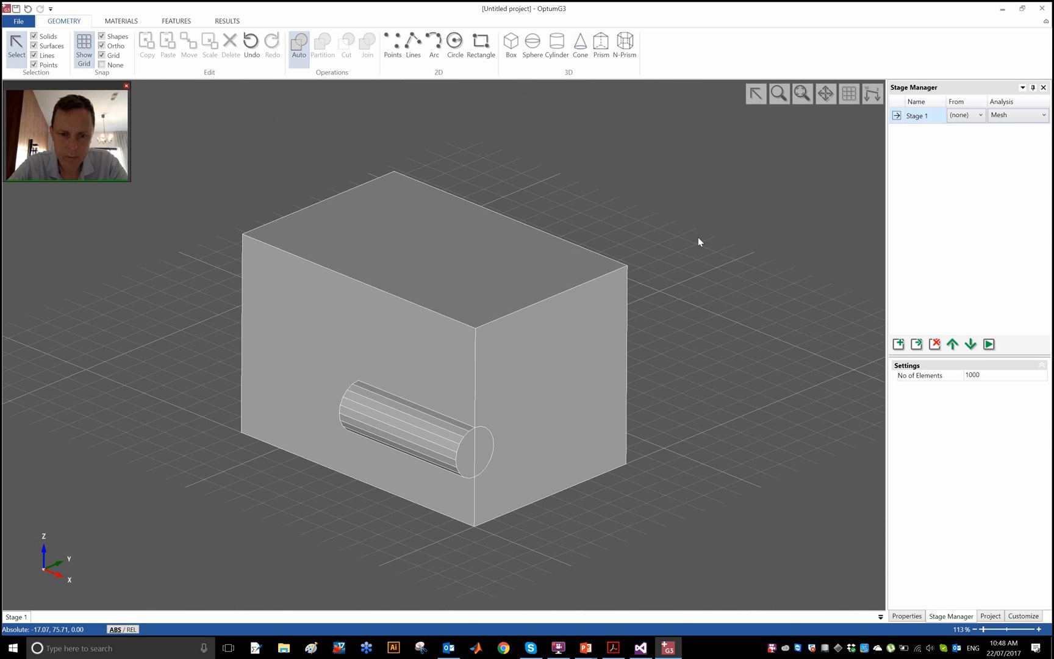
left_click(480, 454)
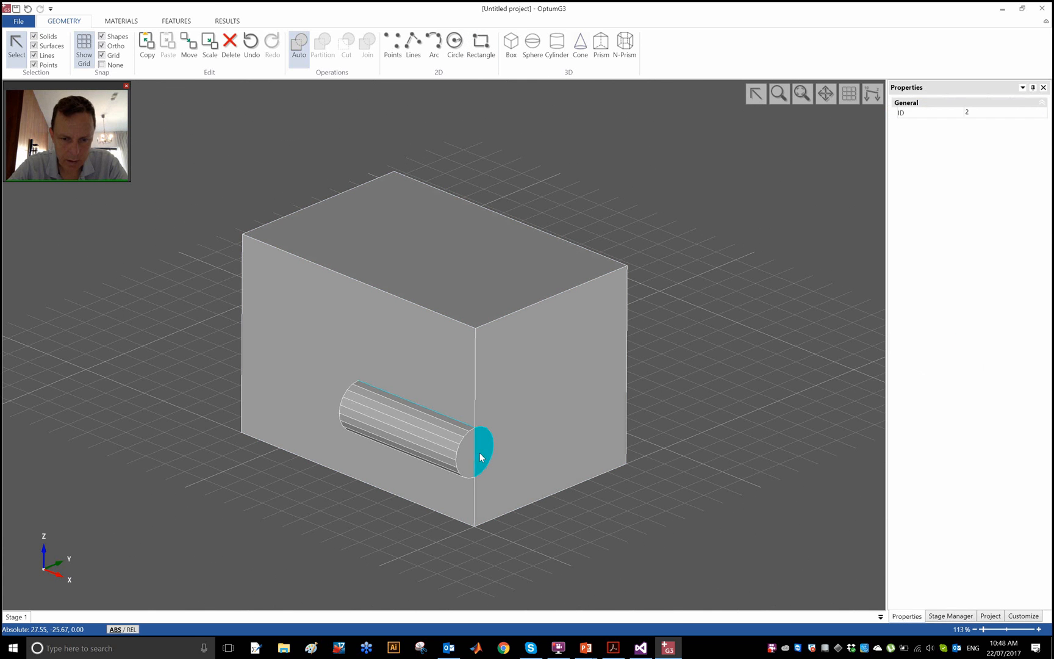
left_click(470, 454)
key("Delete")
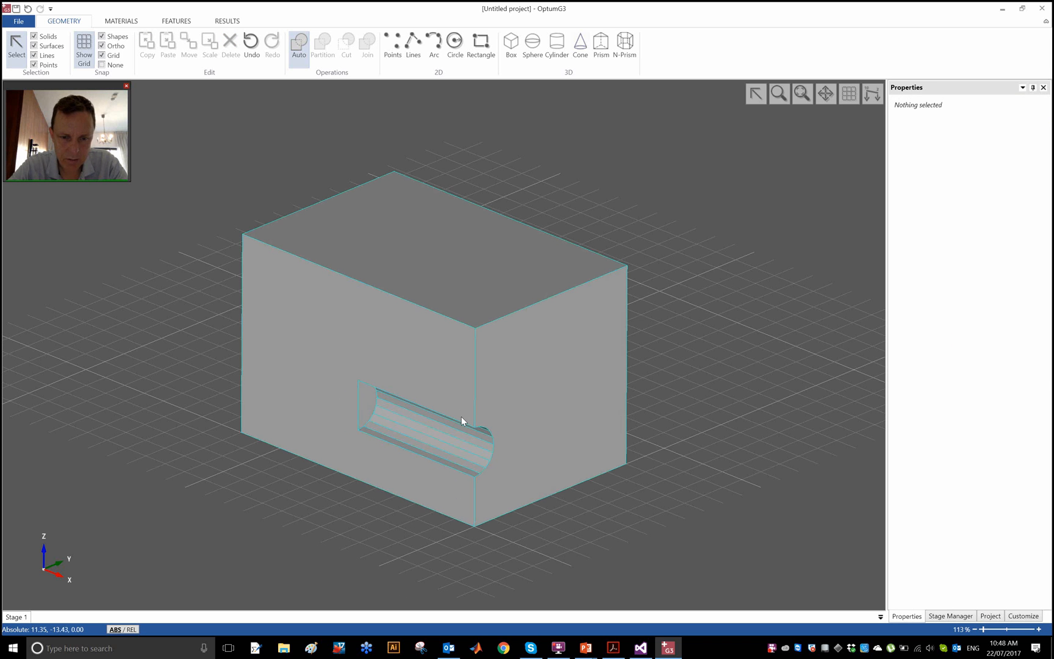
- Rerun the mesh analysis on the faceted tunnel model, close the log and examine the elements around the opening
left_click(950, 616)
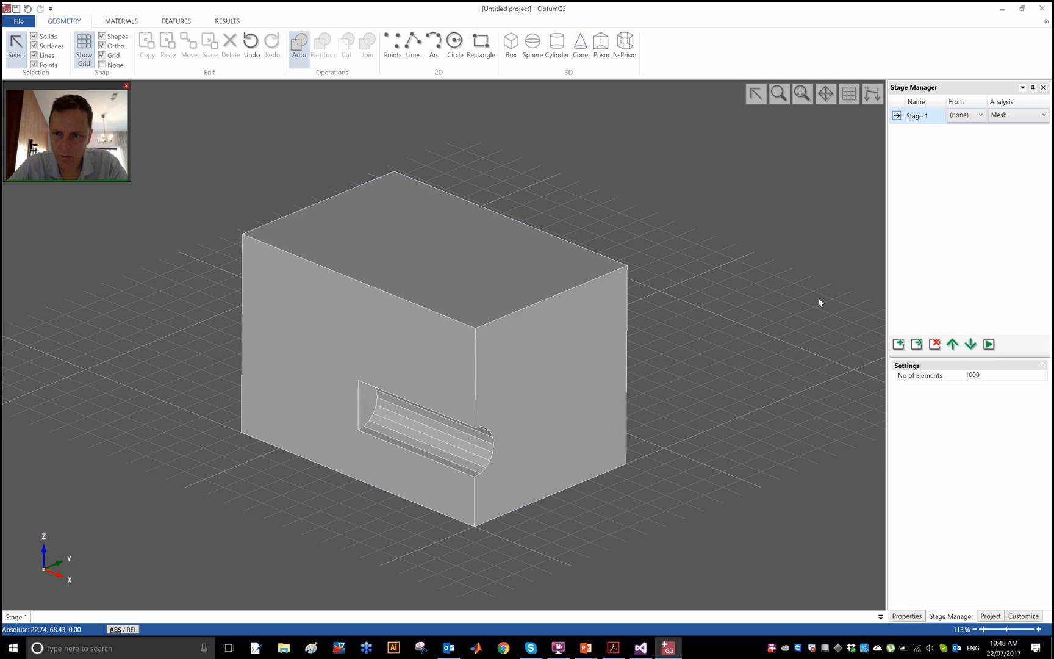
left_click(990, 346)
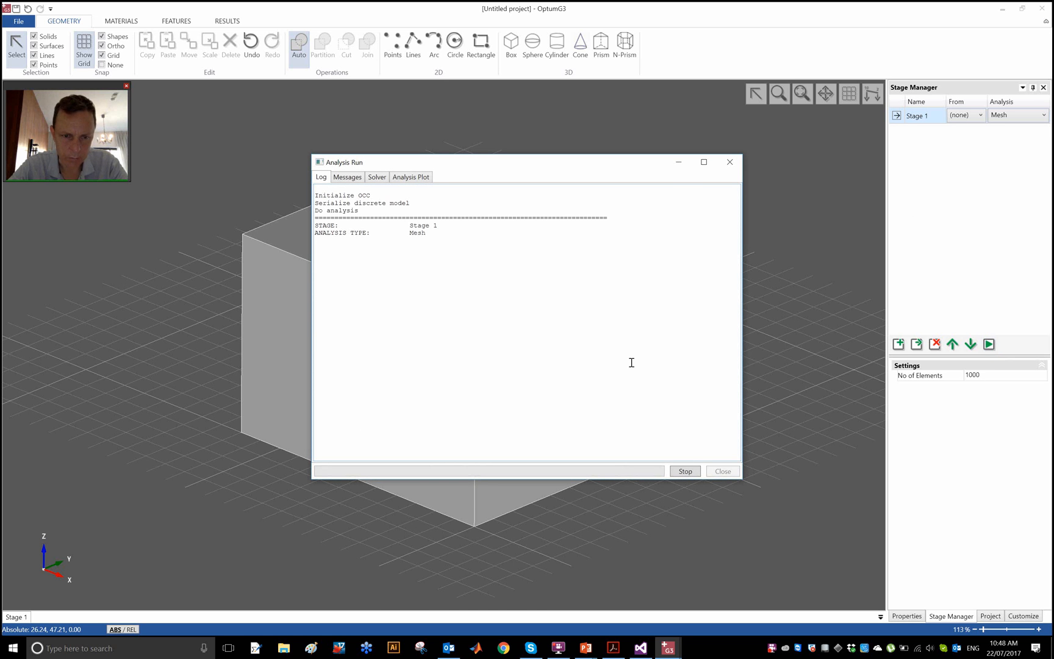
left_click(724, 472)
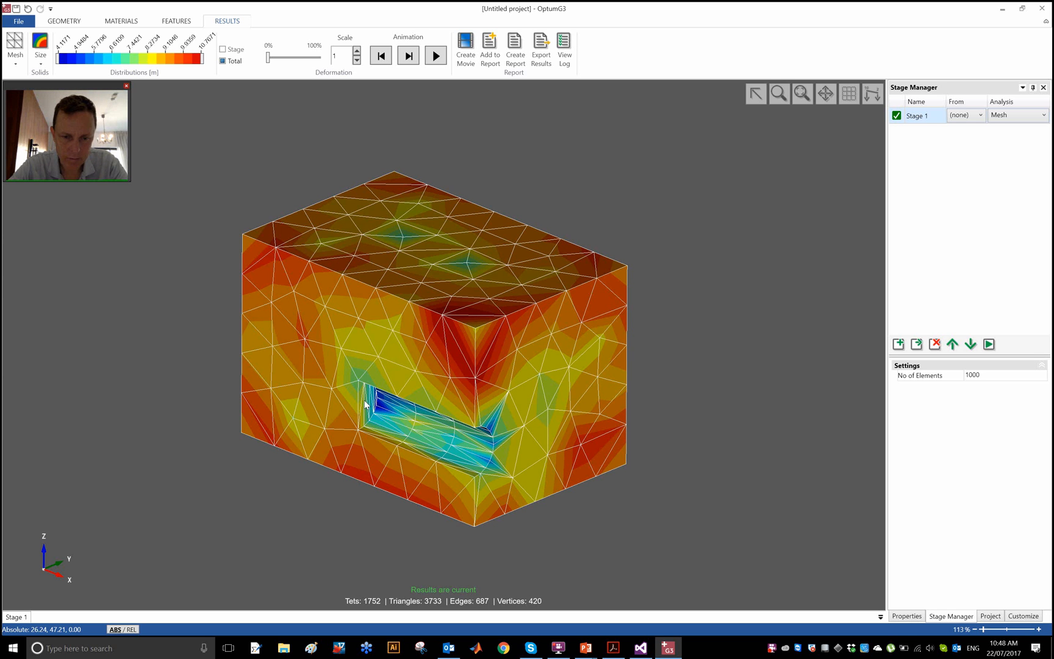
middle_click_drag(464, 456, 325, 301)
scroll(366, 383, "up", 5)
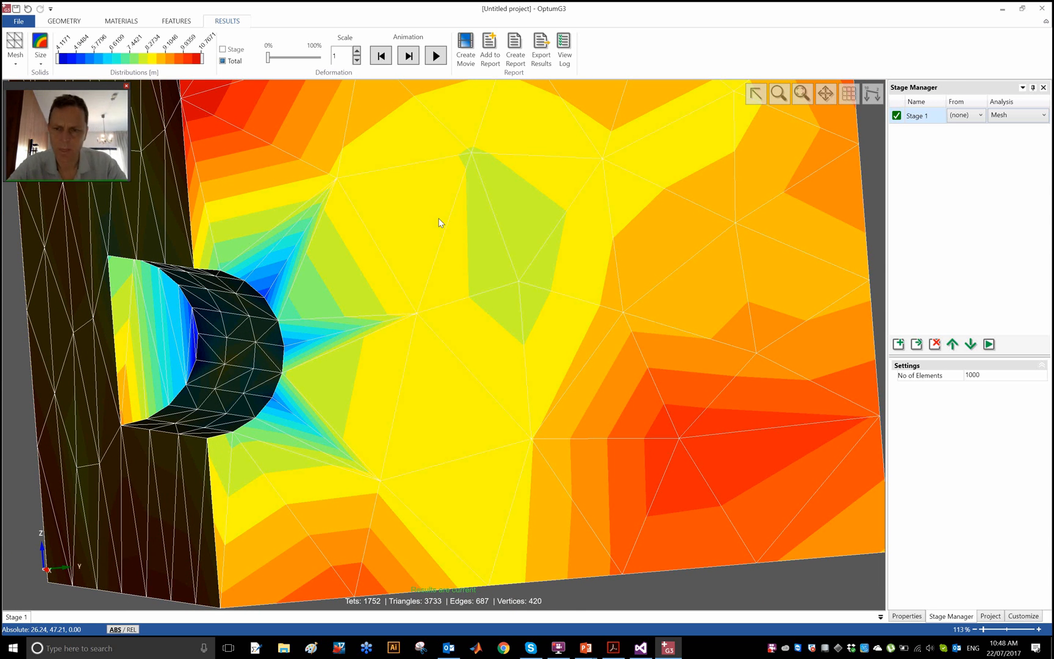
scroll(438, 219, "down", 7)
middle_click_drag(431, 216, 577, 270)
left_click(803, 93)
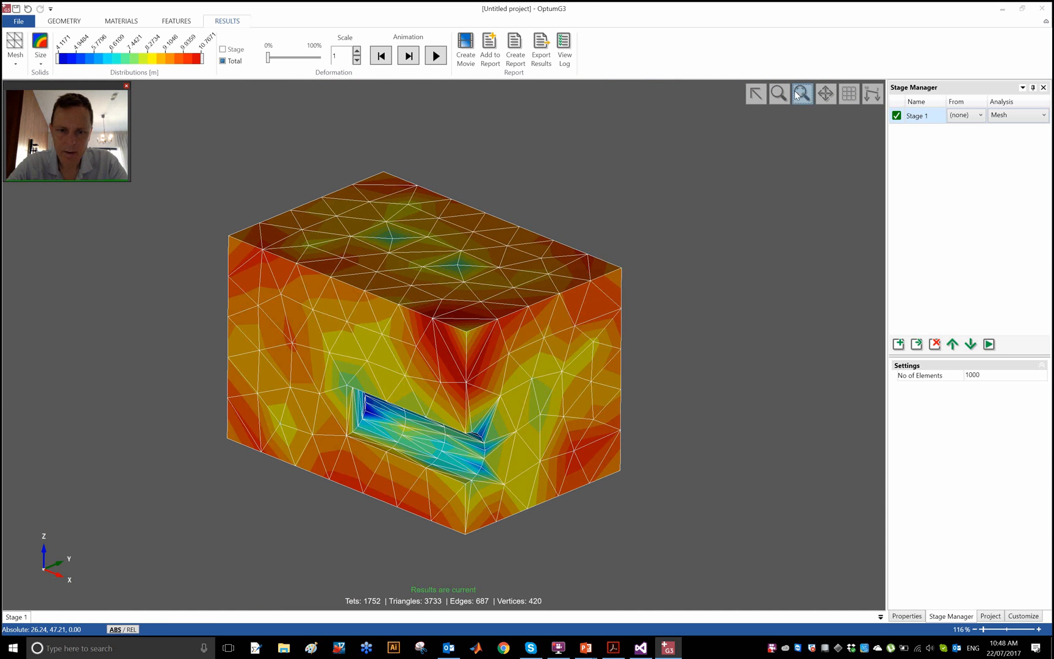
- Assign the MC Basic material to the whole soil block
left_click(65, 22)
left_click(418, 257)
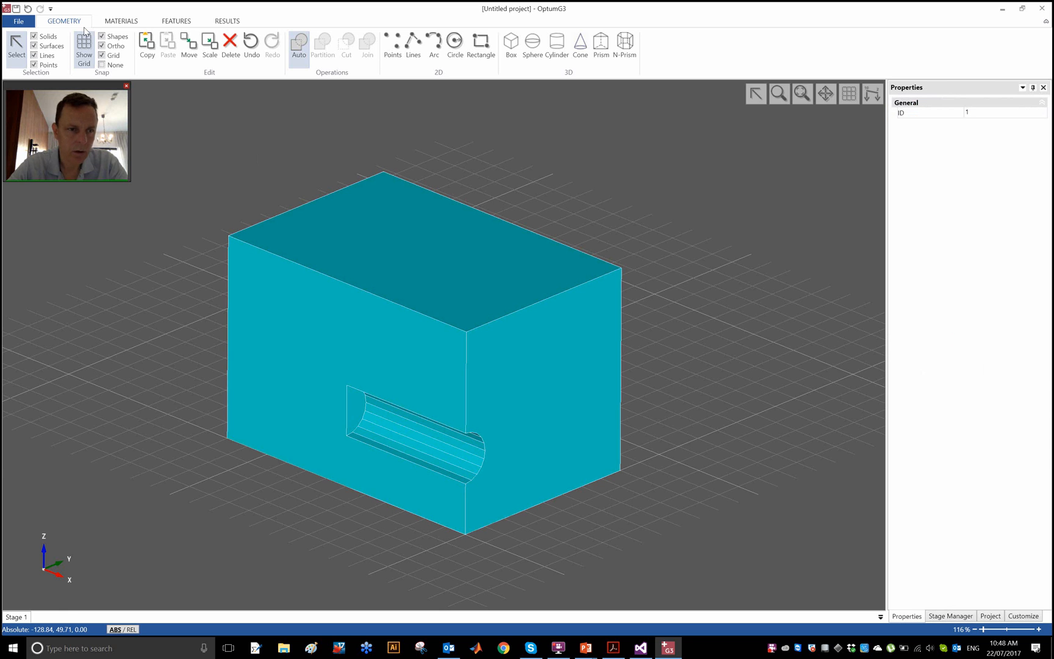
left_click(114, 20)
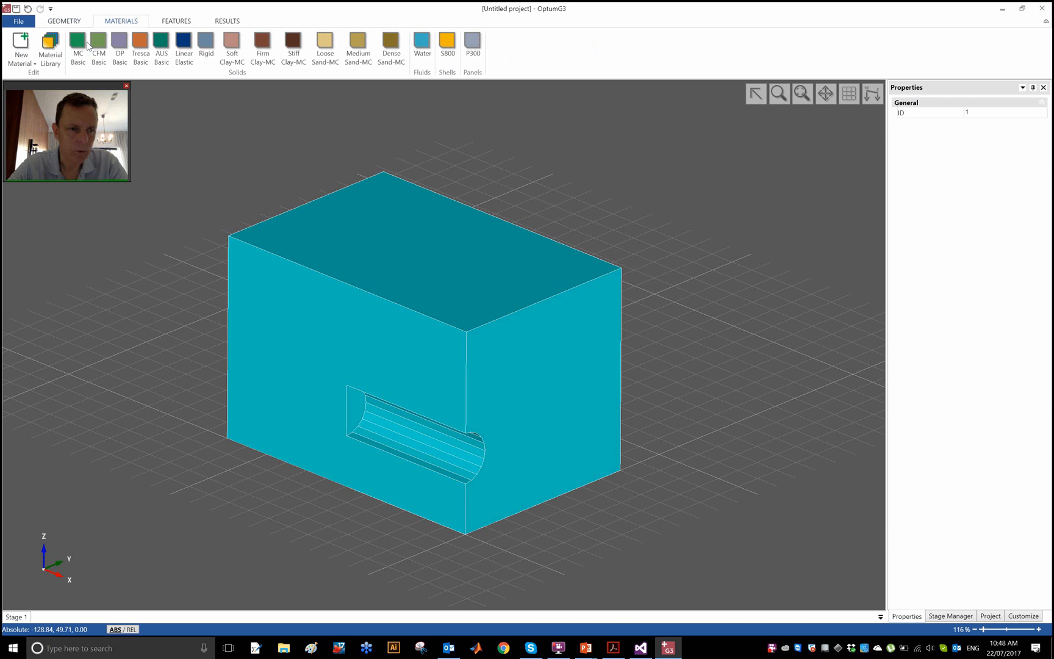
left_click(77, 41)
- Switch to the Blowout artikel PDF in Adobe Acrobat, read the soil parameters in Table 1, and return to OptumG3
key("alt+Tab")
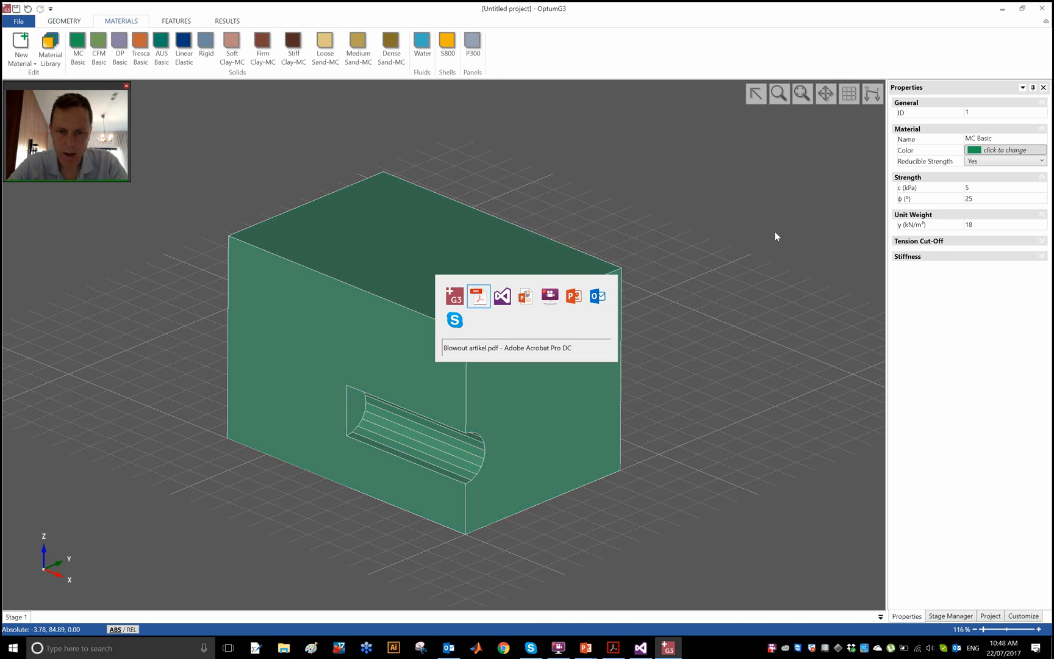
scroll(752, 265, "down", 15)
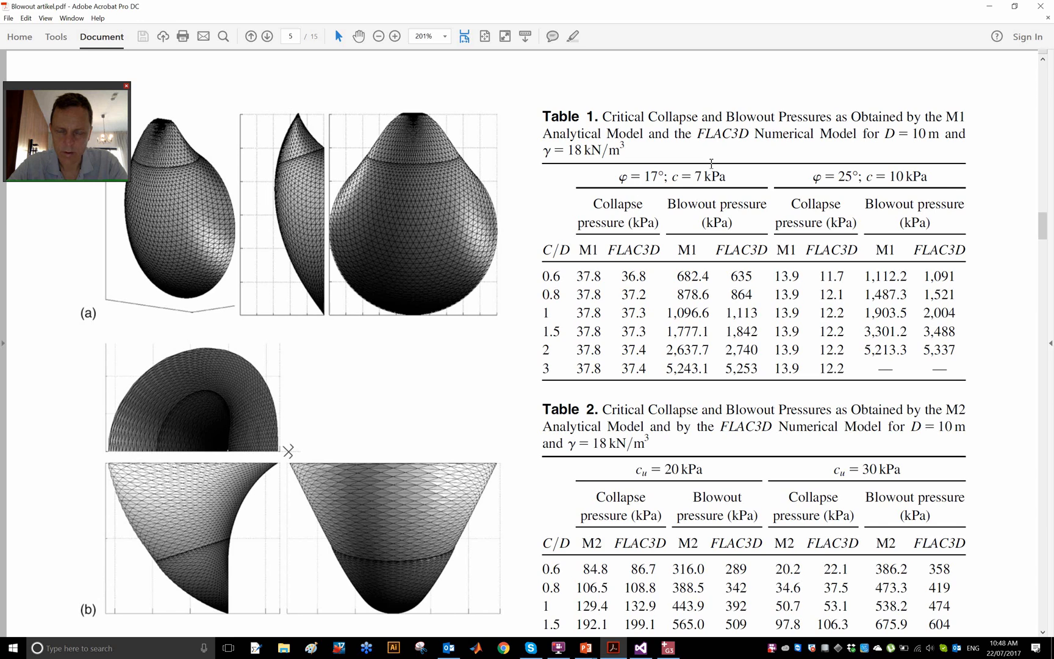
key("alt+Tab")
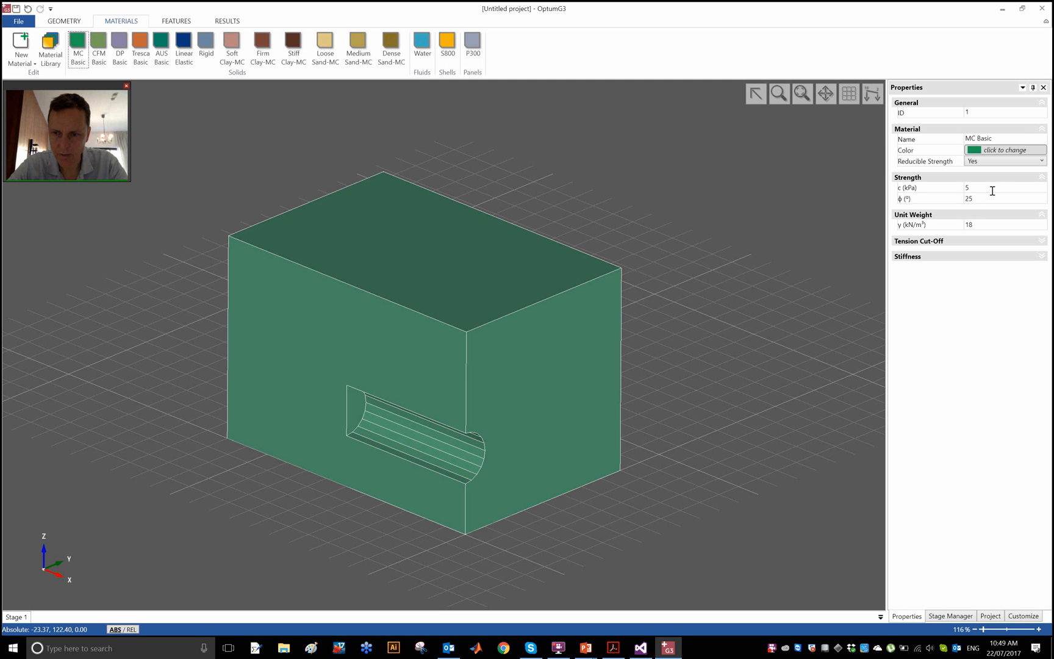
- Set the MC Basic soil's cohesion to 7 kPa and its friction angle to 17°
left_click(993, 188)
type("7")
key("Tab")
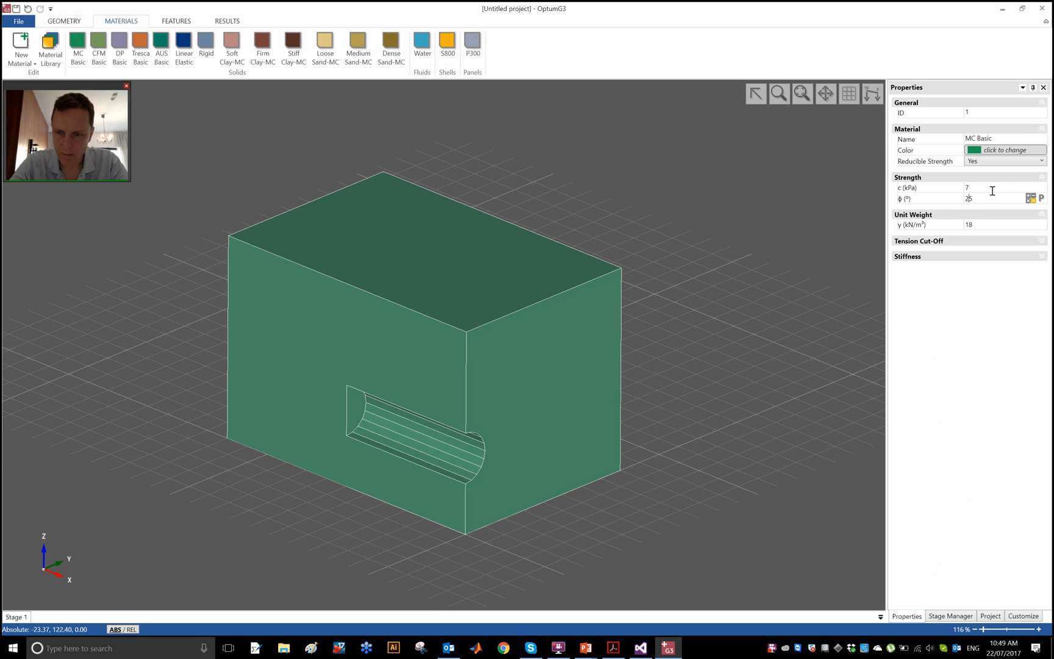
key("BackSpace")
type("17")
key("Tab")
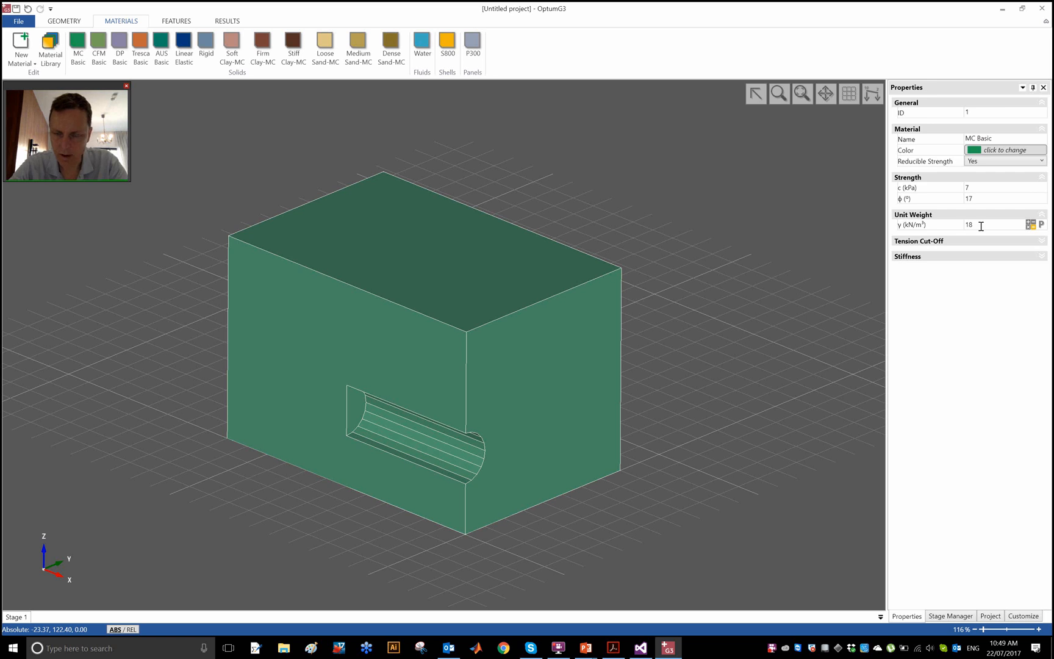
left_click(712, 284)
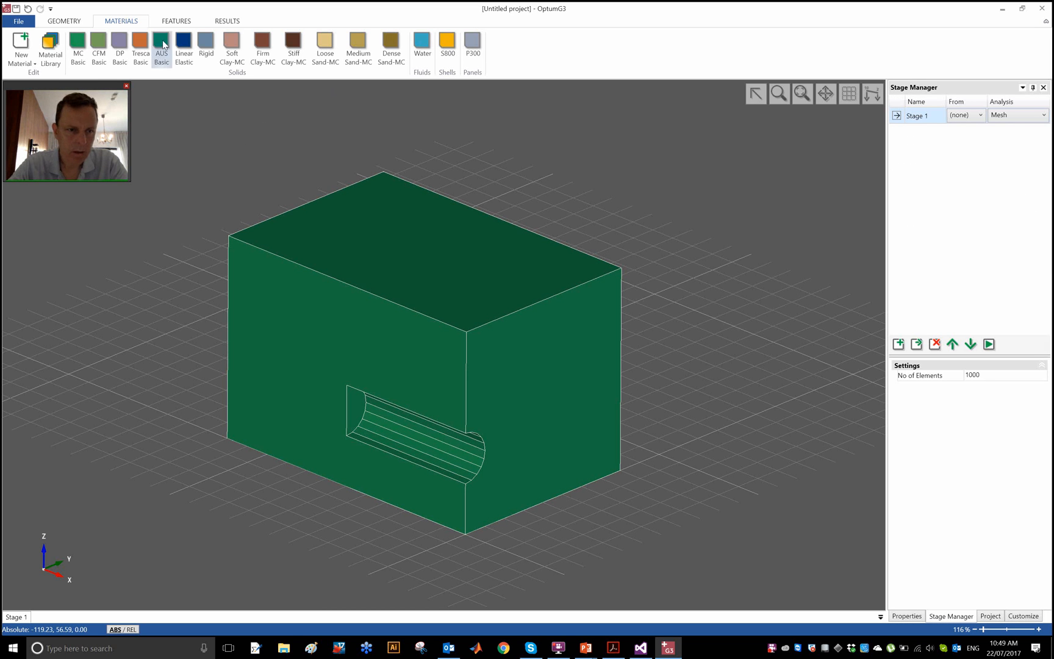
- Apply standard fixities to the soil block's outer boundaries
left_click(187, 24)
left_click(97, 48)
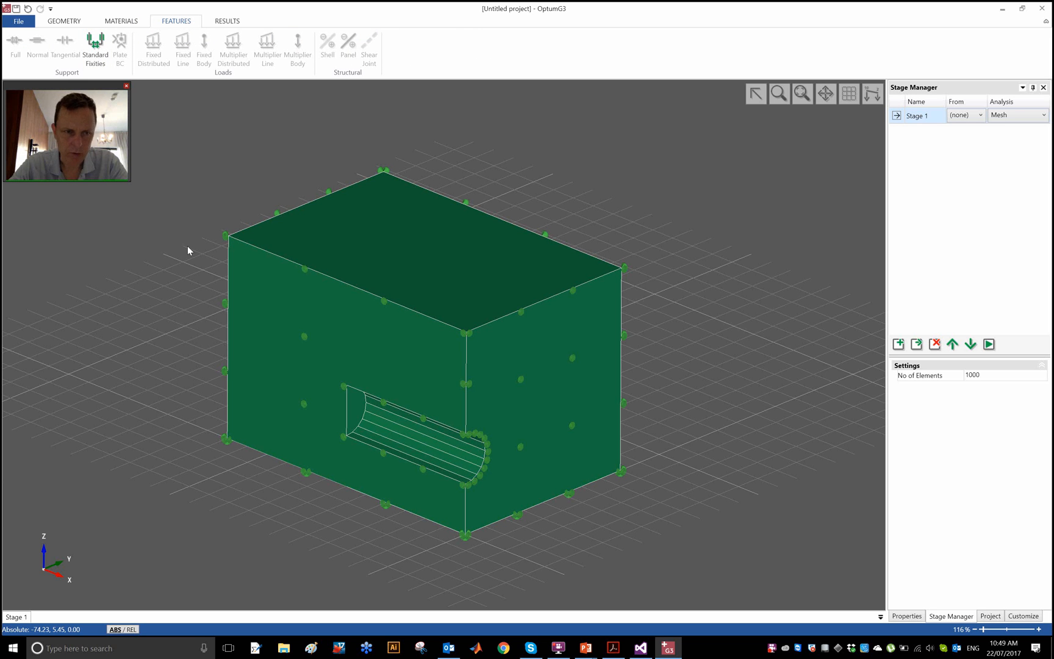
- Select all the long facets of the tunnel wall and apply normal supports to them
left_click(67, 22)
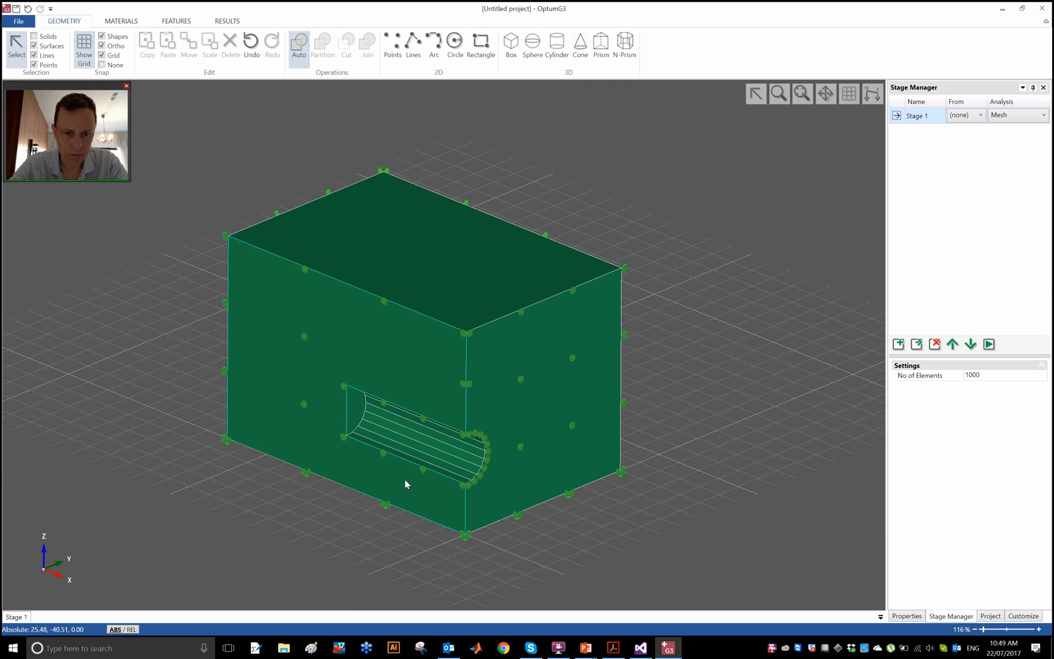
scroll(405, 478, "up", 5)
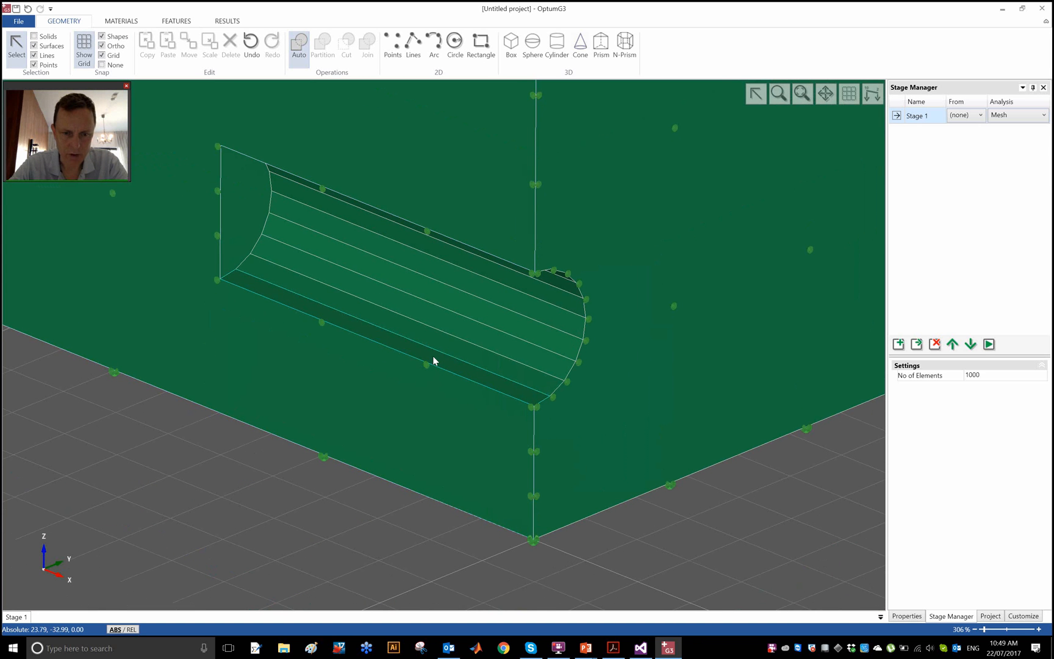
left_click(434, 361)
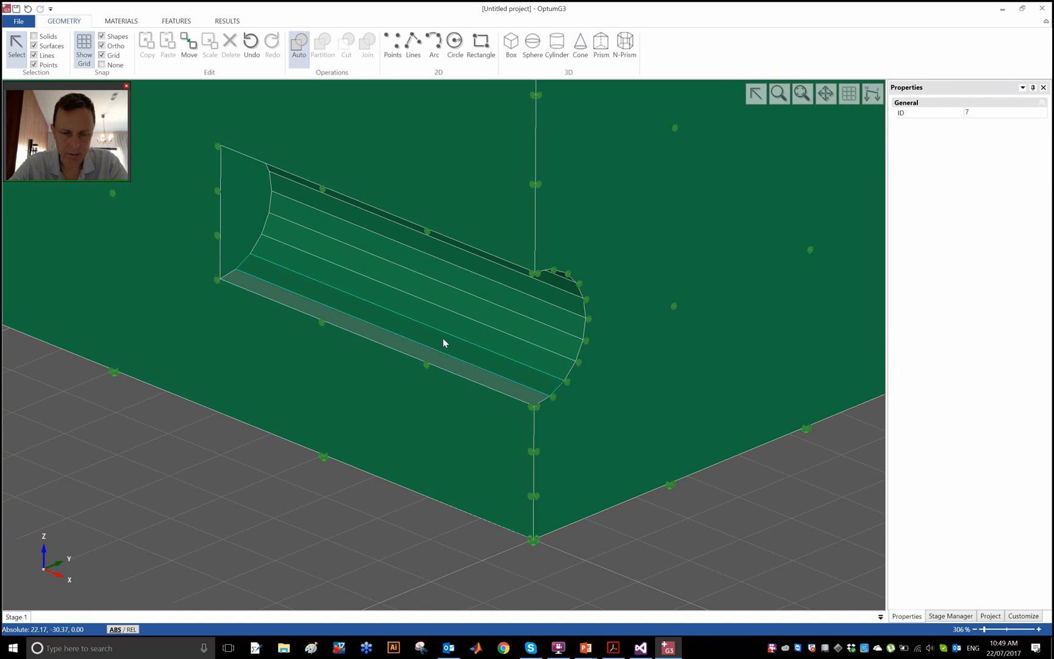
left_click(443, 342)
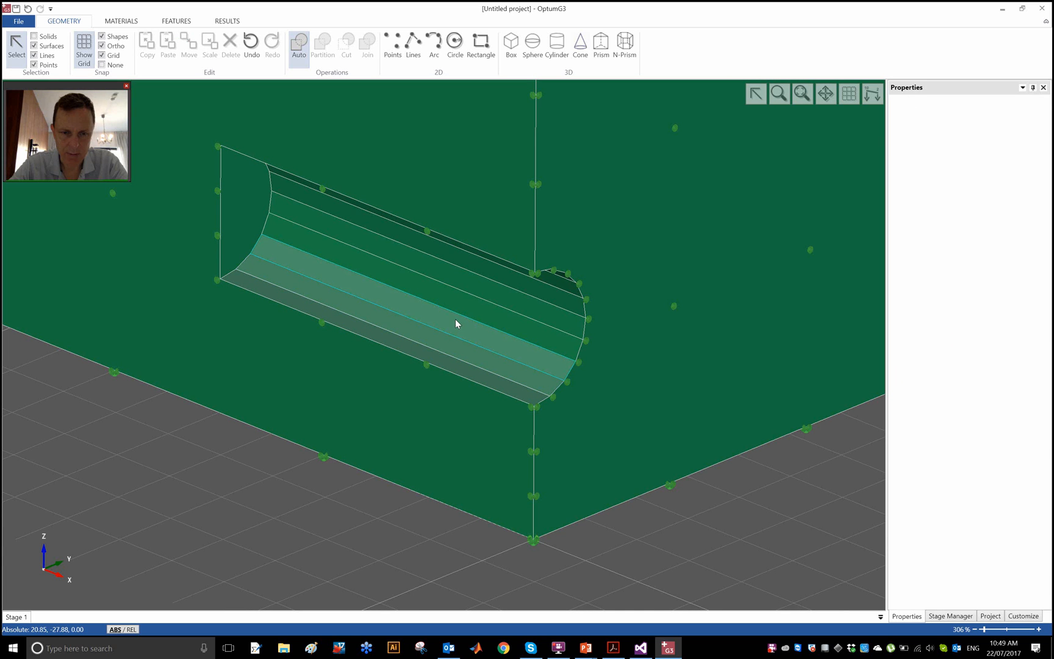
left_click(480, 290, "ctrl")
left_click(497, 271, "ctrl")
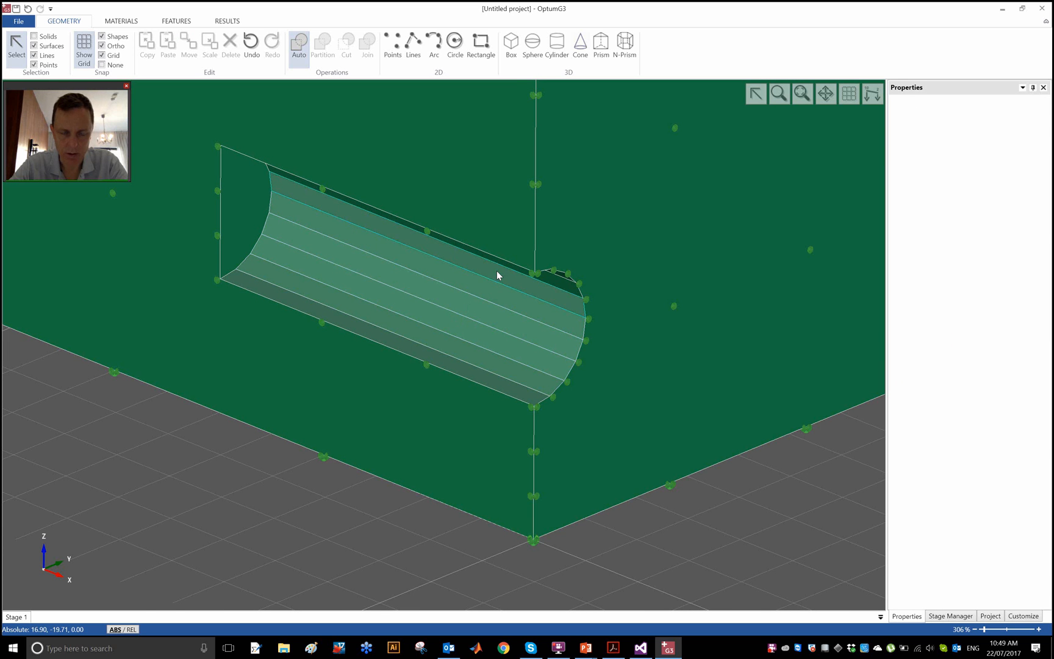
middle_click_drag(495, 242, 439, 140)
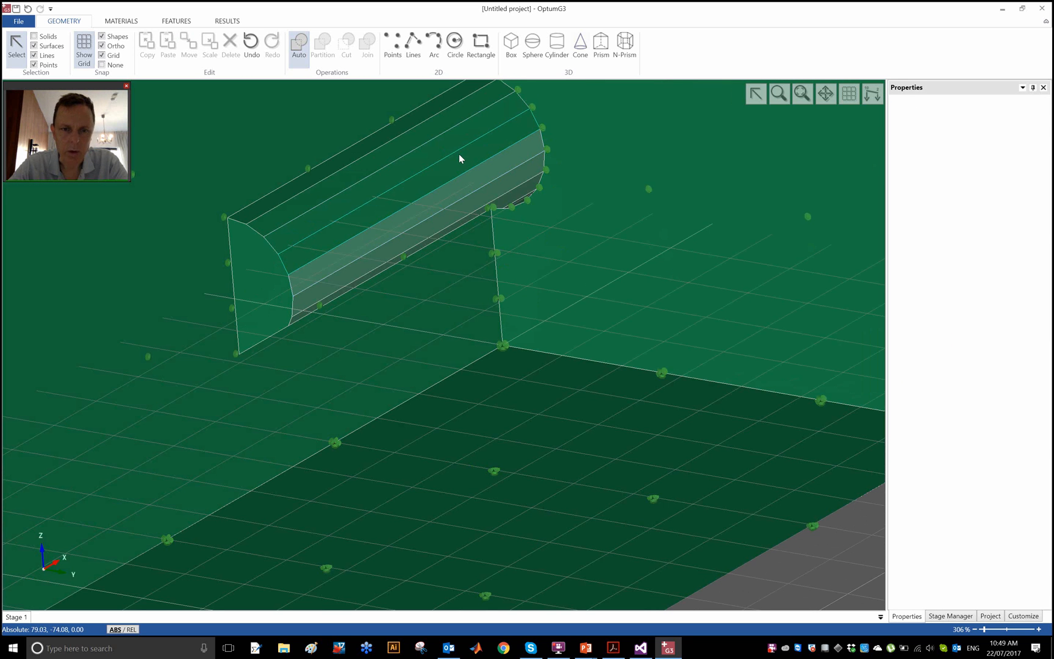
left_click(459, 155, "ctrl")
left_click(455, 136, "ctrl")
left_click(441, 119, "ctrl")
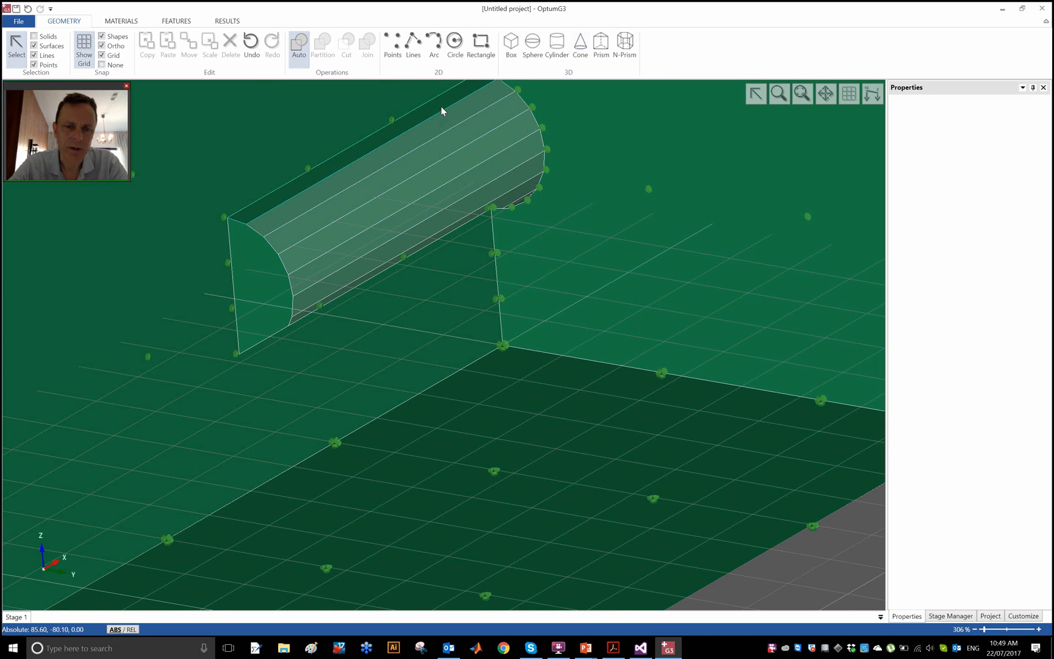
left_click(442, 104, "ctrl")
left_click(175, 21)
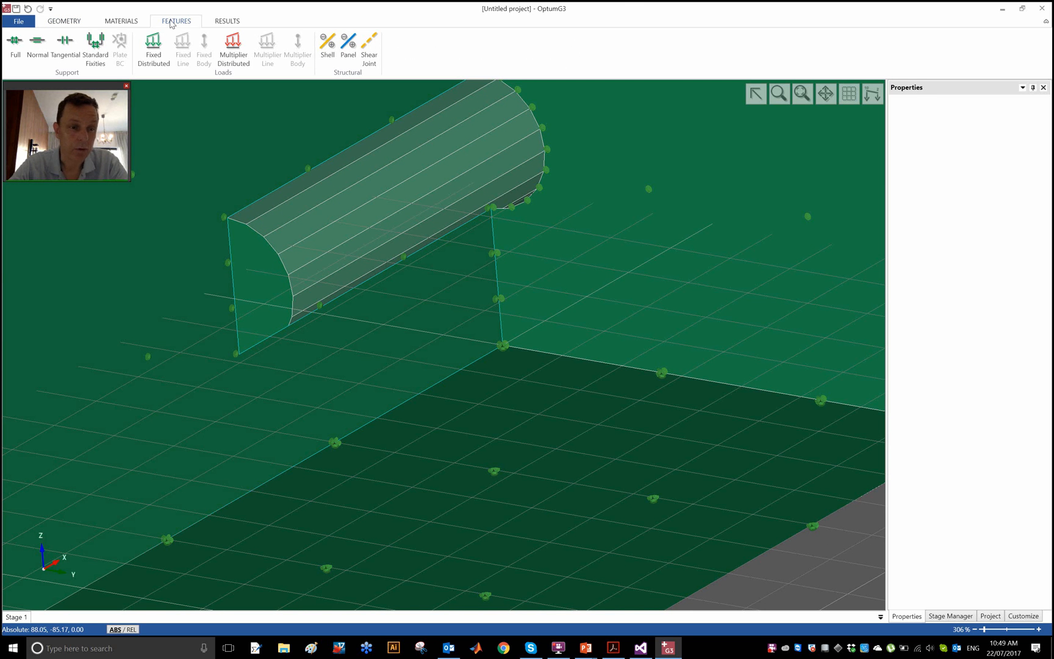
left_click(39, 52)
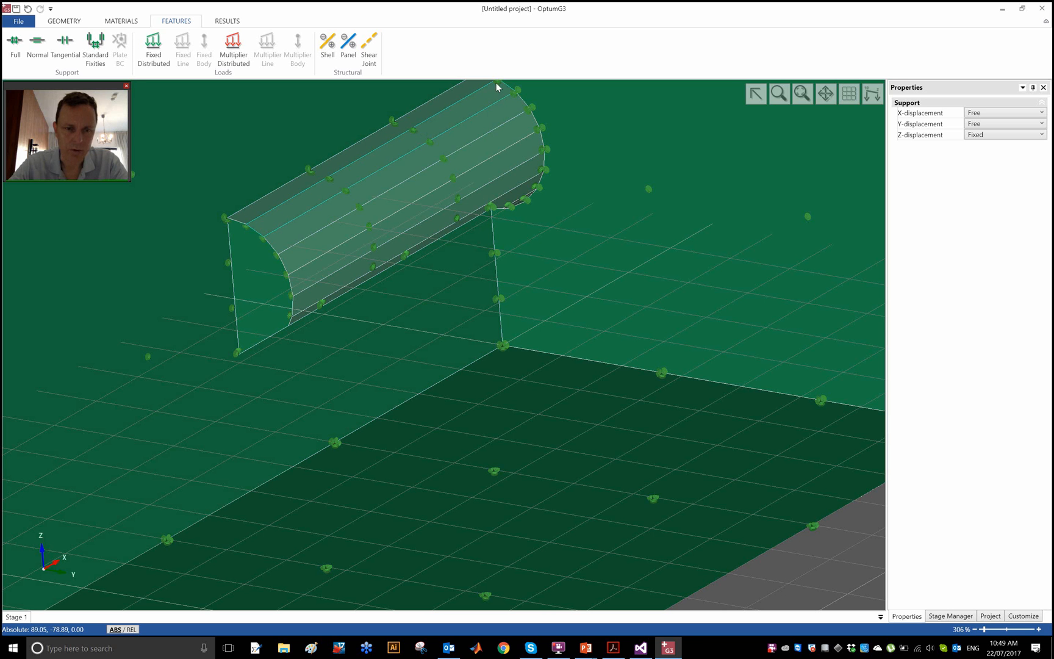
- Apply a multiplier distributed load to the half-round tunnel face and restore the default view
middle_click_drag(480, 136, 546, 231)
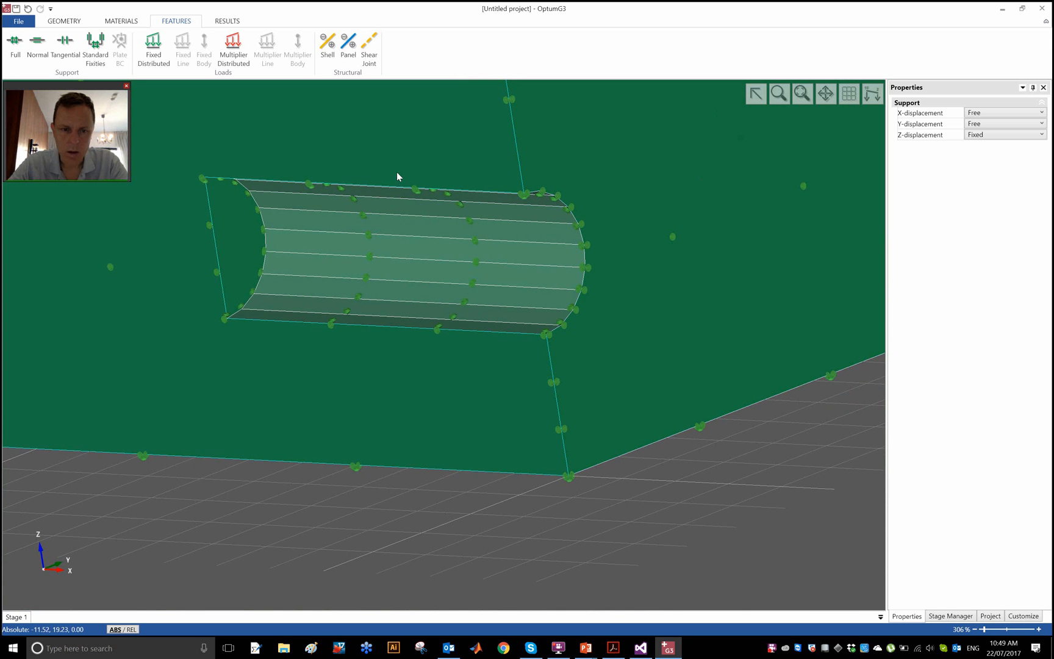
left_click(233, 232)
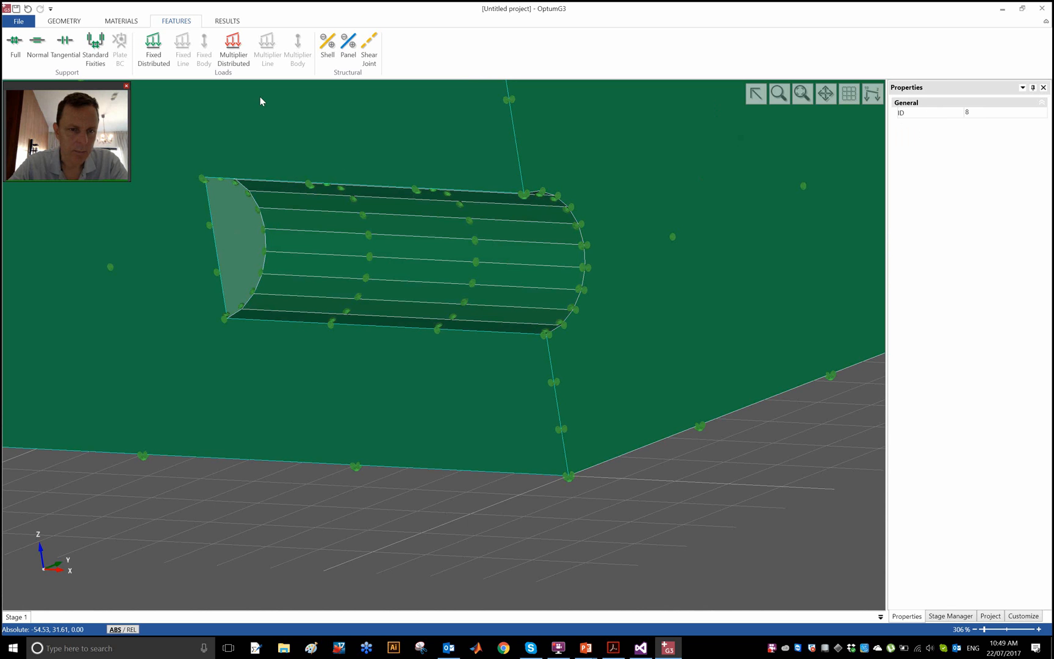
left_click(238, 54)
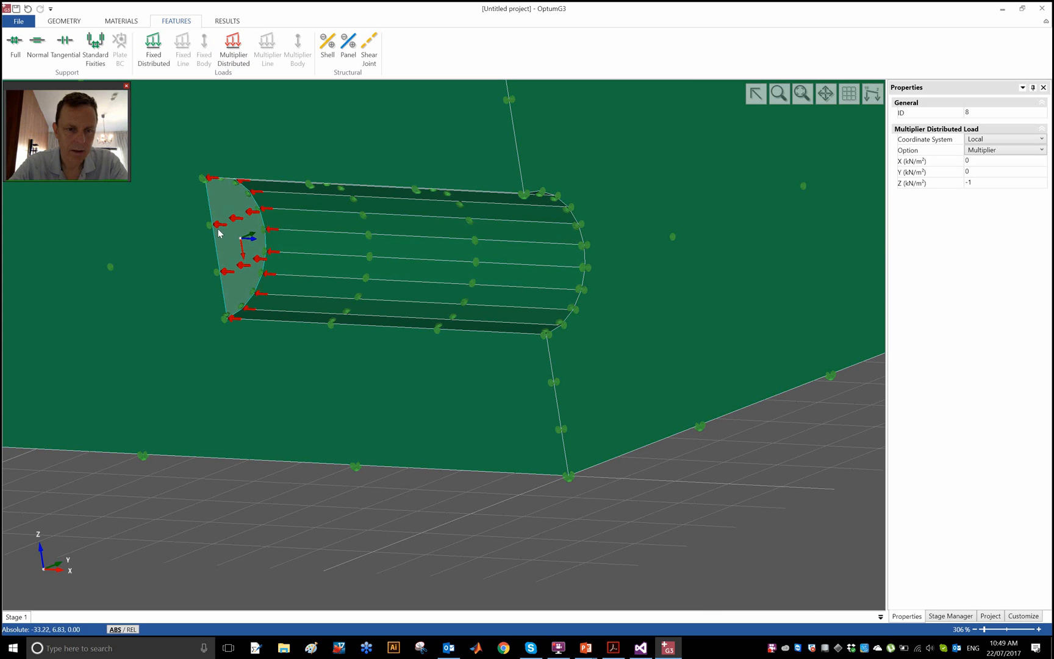
left_click(806, 98)
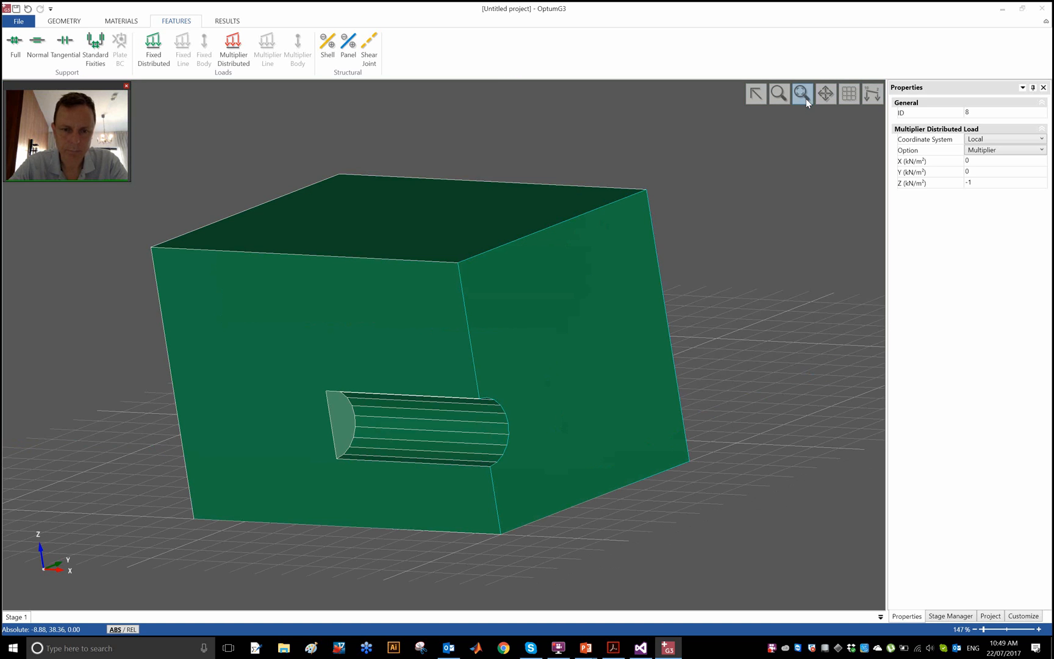
right_click(747, 246)
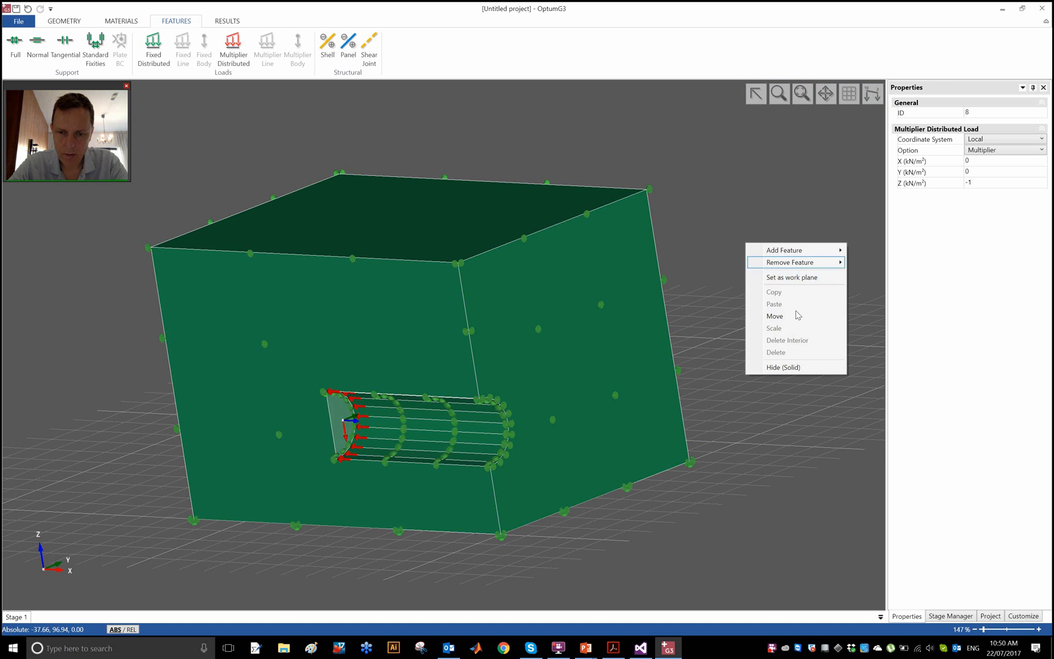
left_click(742, 456)
right_click(755, 231)
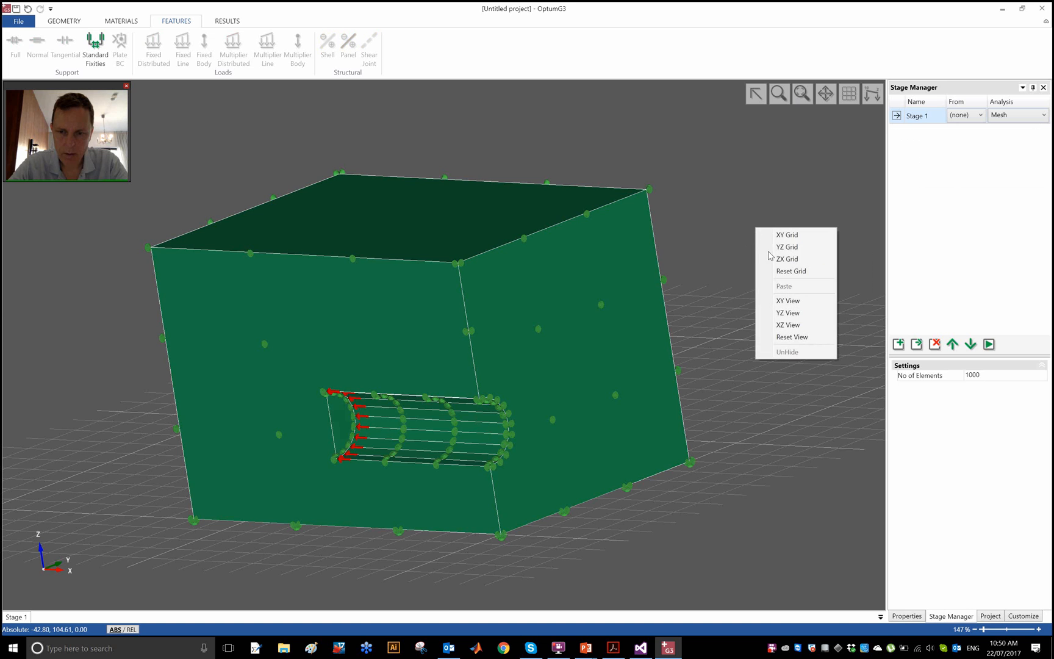
left_click(795, 337)
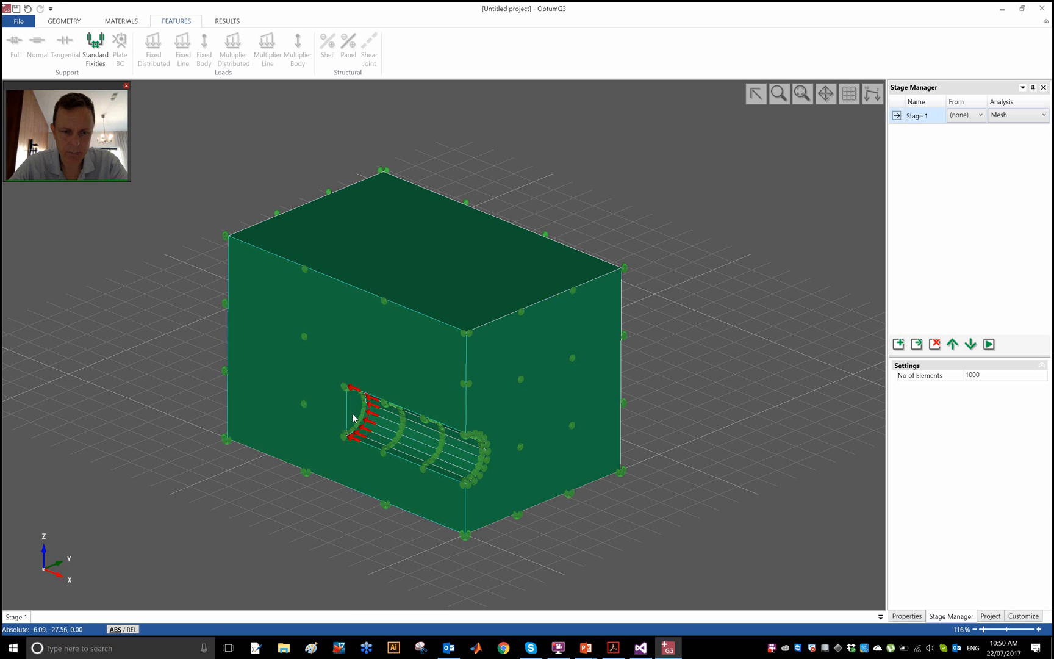
- Extend the soil block ahead of the tunnel face by moving its far end face so the bottom corner lies at -50, -50, 0
middle_click_drag(177, 392, 162, 376)
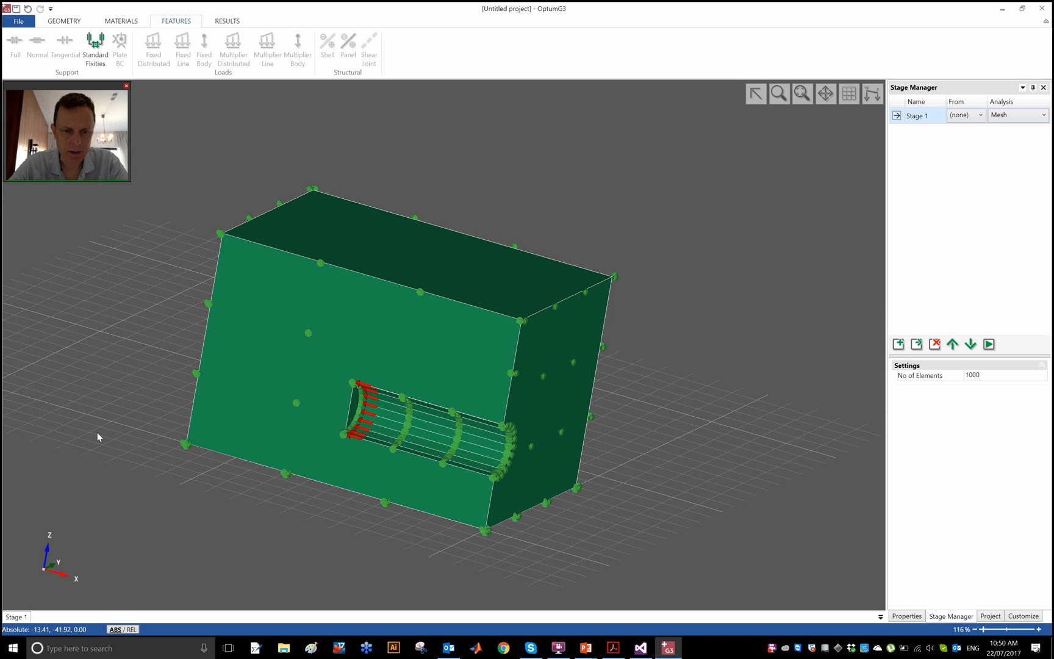
middle_click_drag(119, 432, 532, 514)
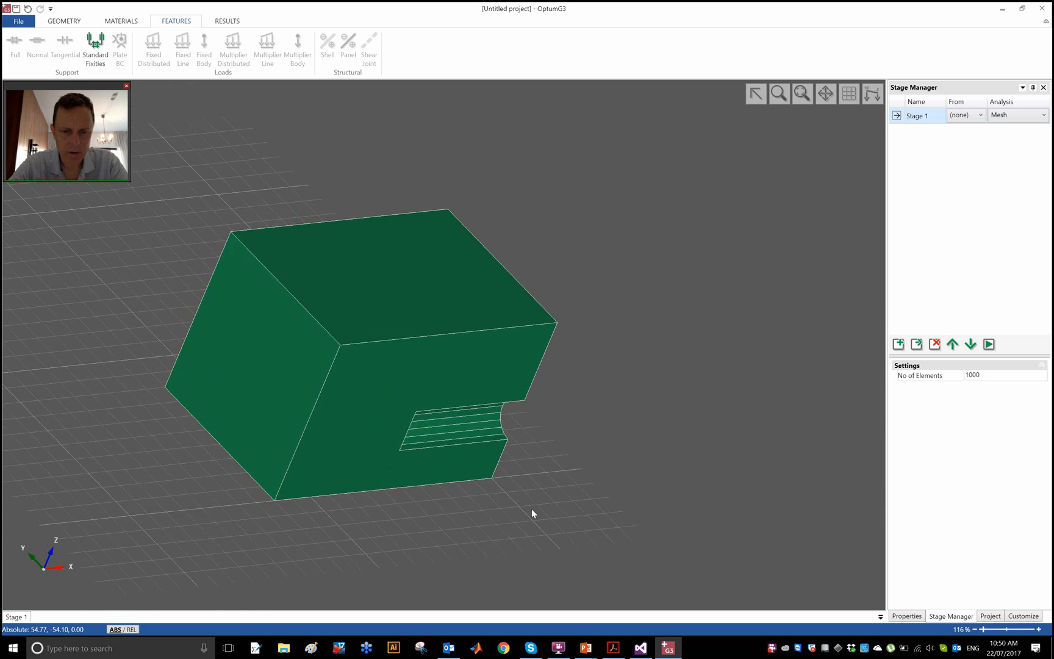
scroll(532, 509, "down", 5)
middle_click_drag(487, 398, 414, 420)
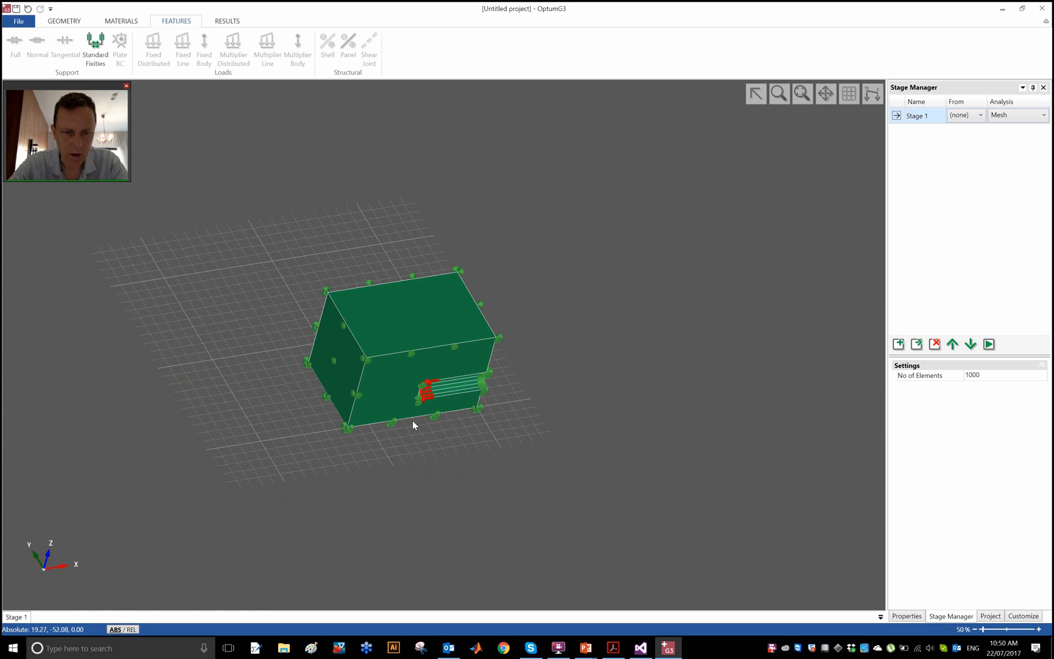
left_click(64, 21)
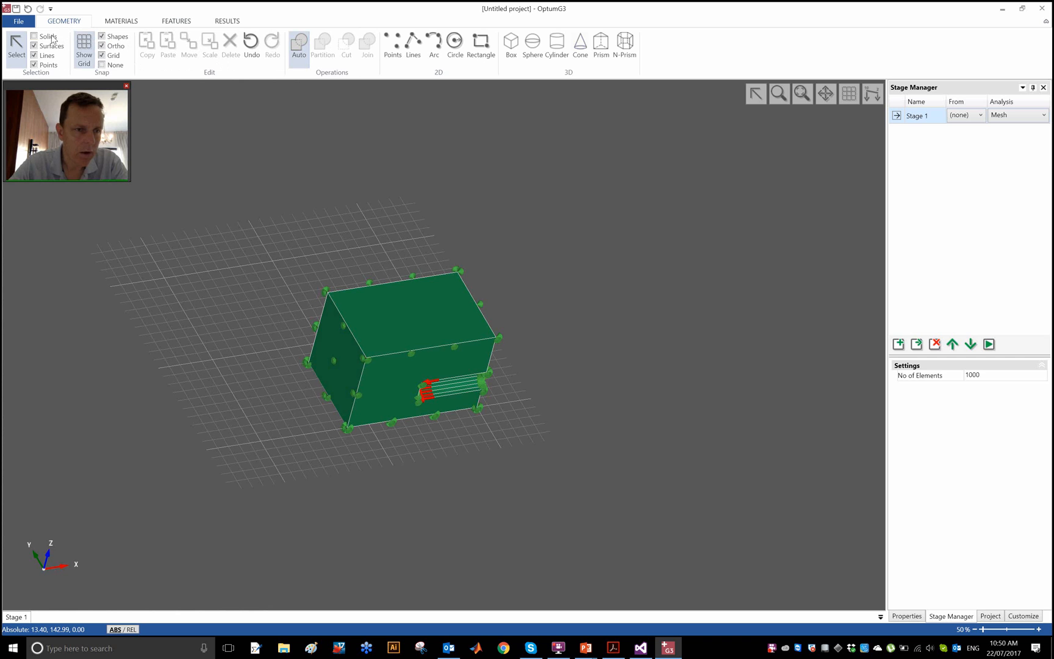
left_click(337, 363)
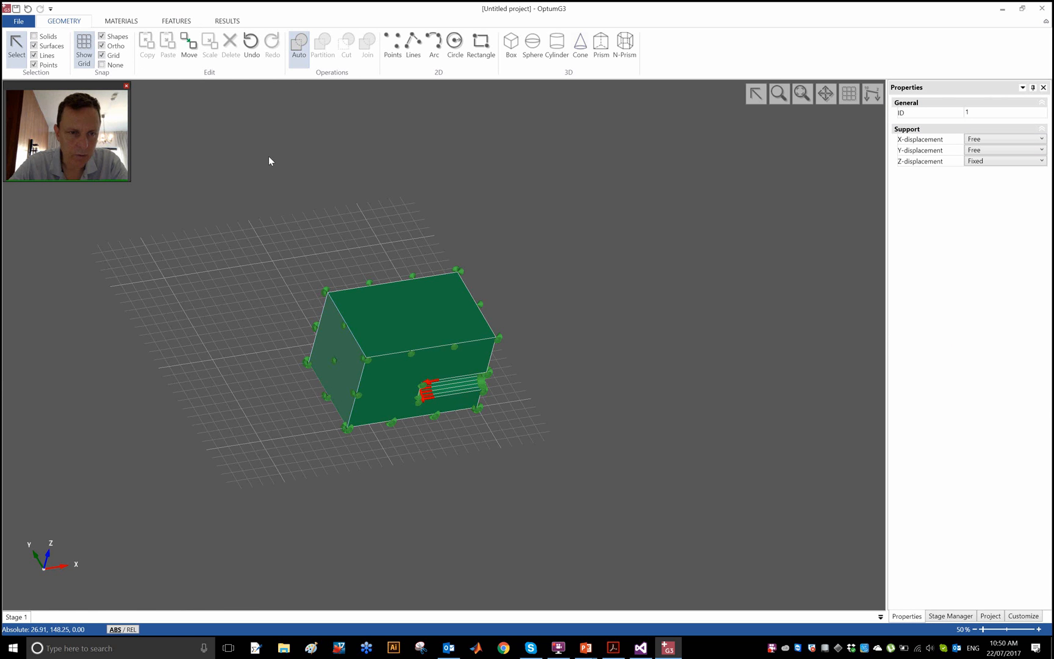
left_click(189, 44)
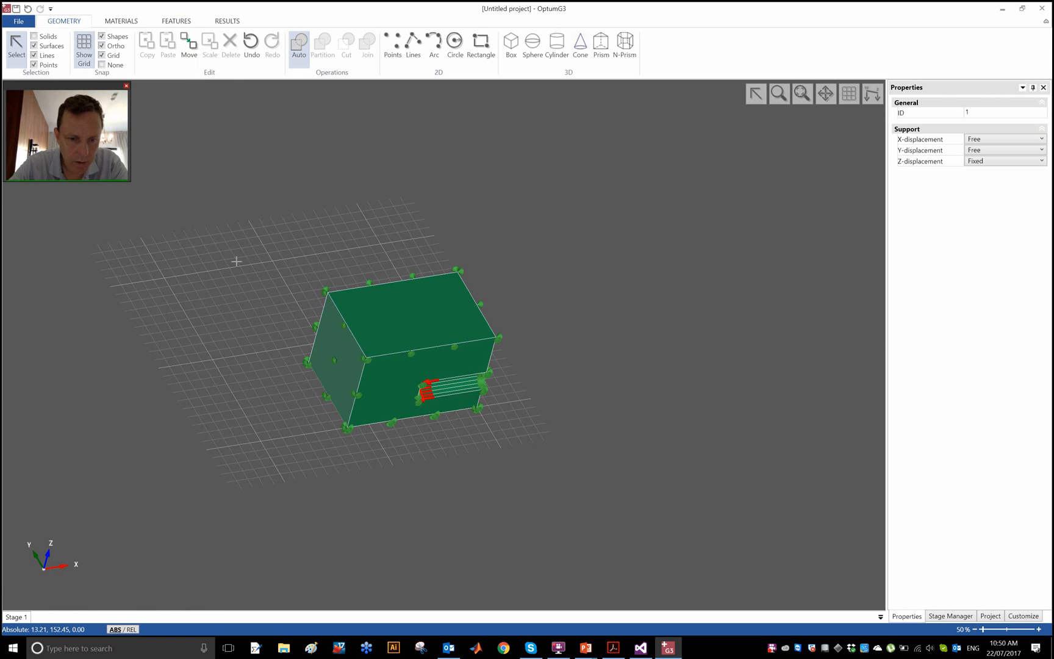
left_click(346, 429)
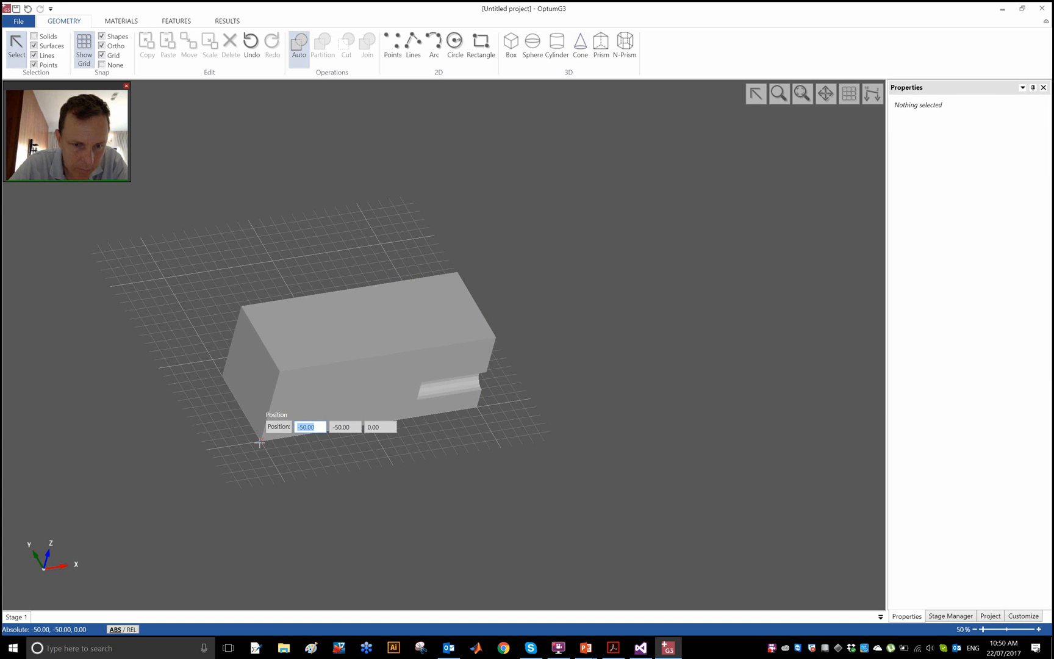
left_click(260, 443)
middle_click_drag(304, 444, 277, 435)
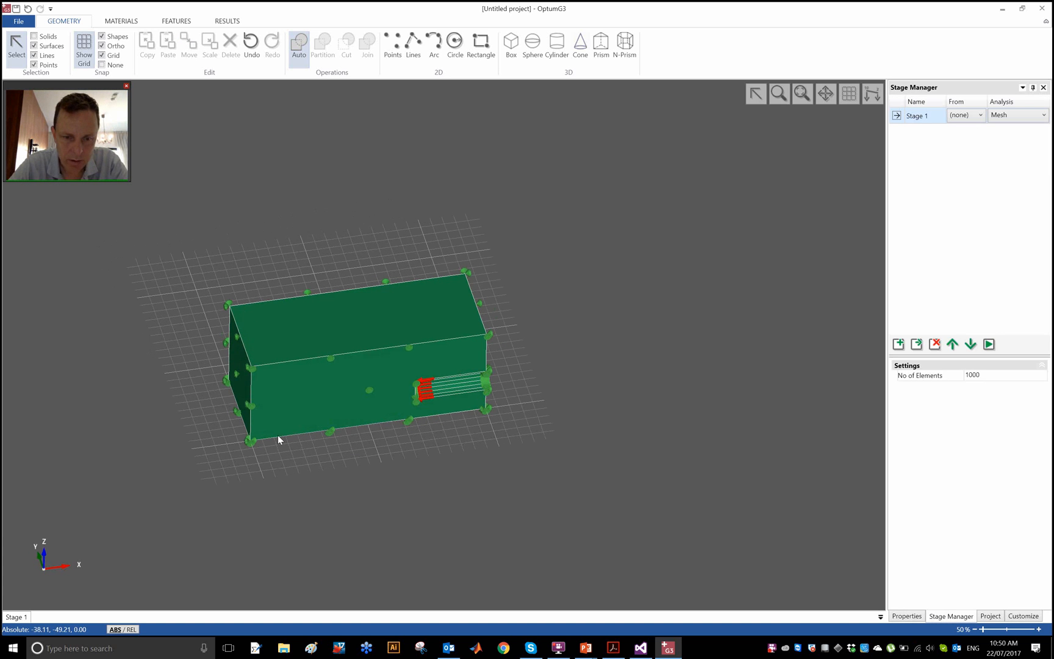
right_click(369, 523)
left_click(415, 497)
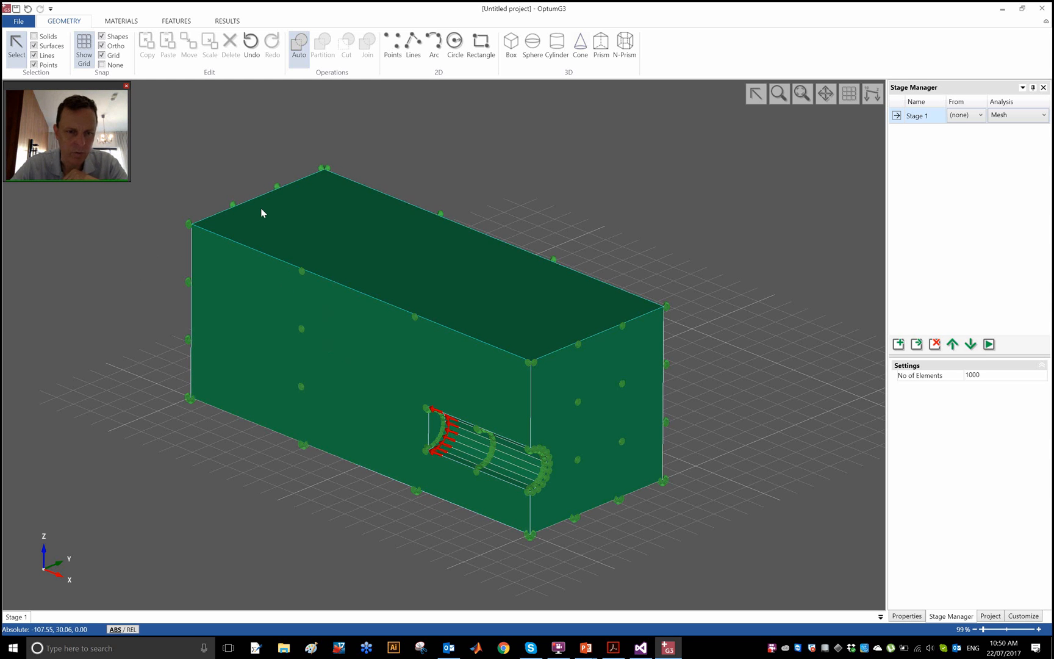
- Set the stage's analysis to Limit Analysis and turn on mesh adaptivity
left_click(1028, 116)
left_click(1016, 152)
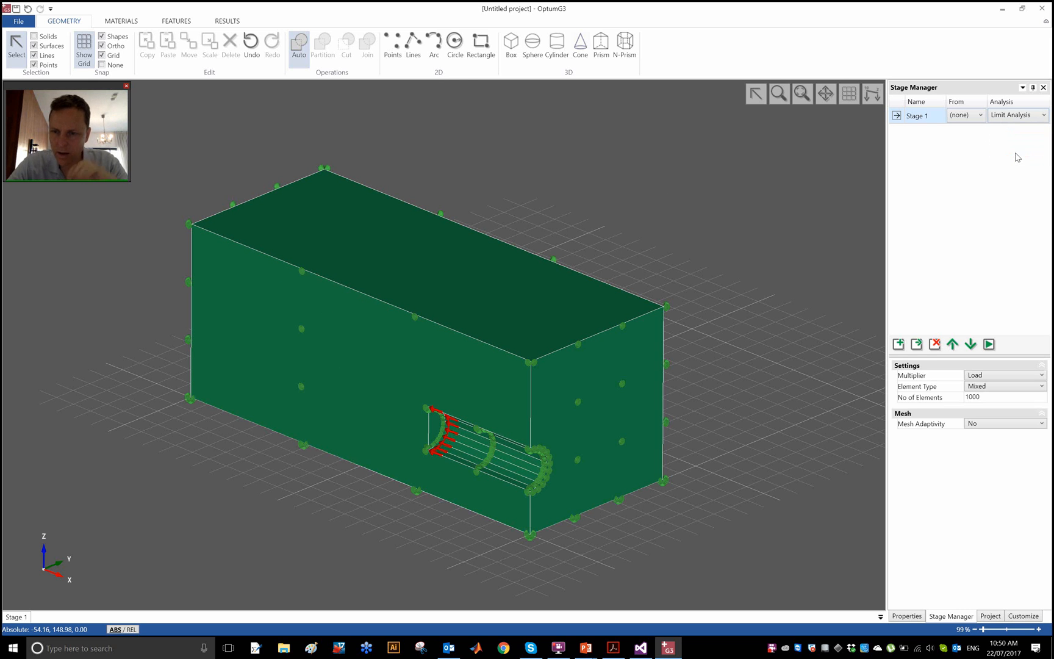
left_click(996, 430)
left_click(991, 442)
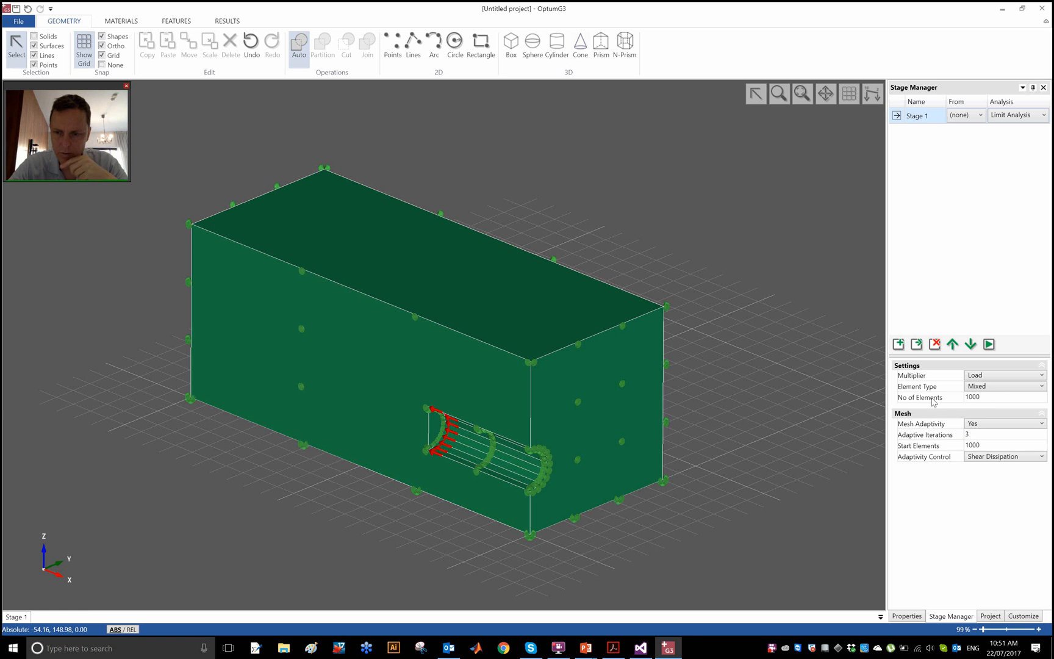
- Rename Stage 1 as Blowout
double_click(929, 115)
type("Blow")
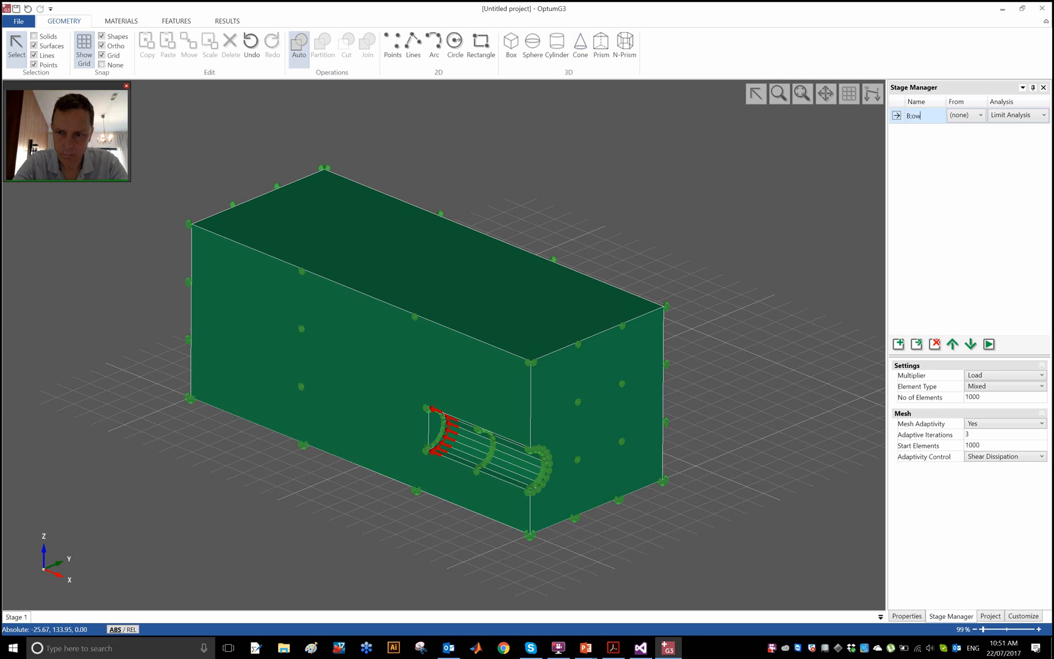
type("out")
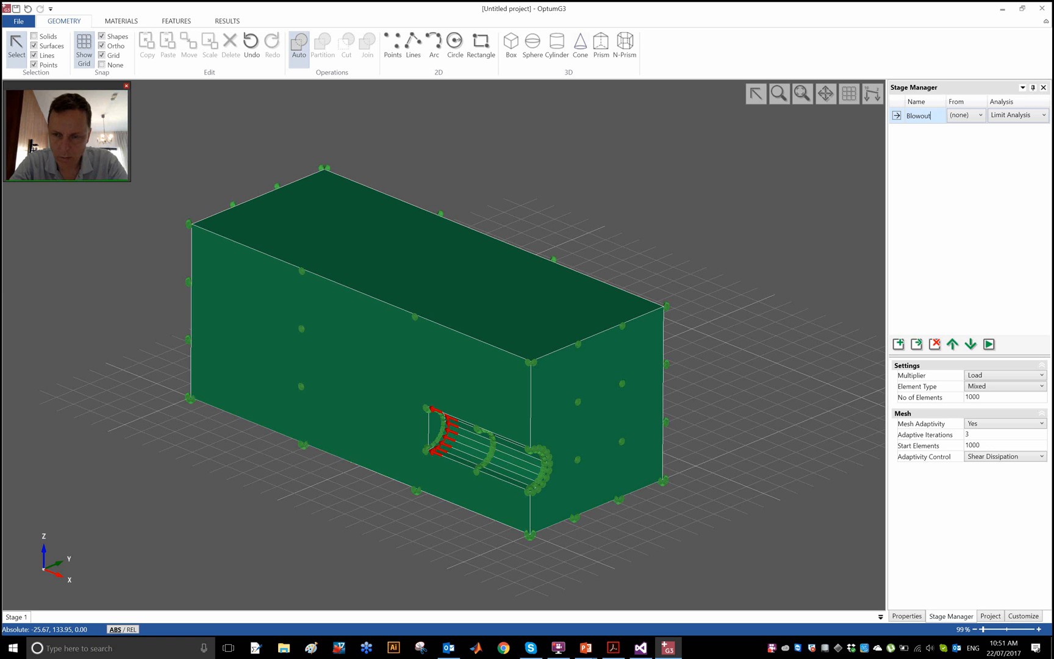
key("Tab")
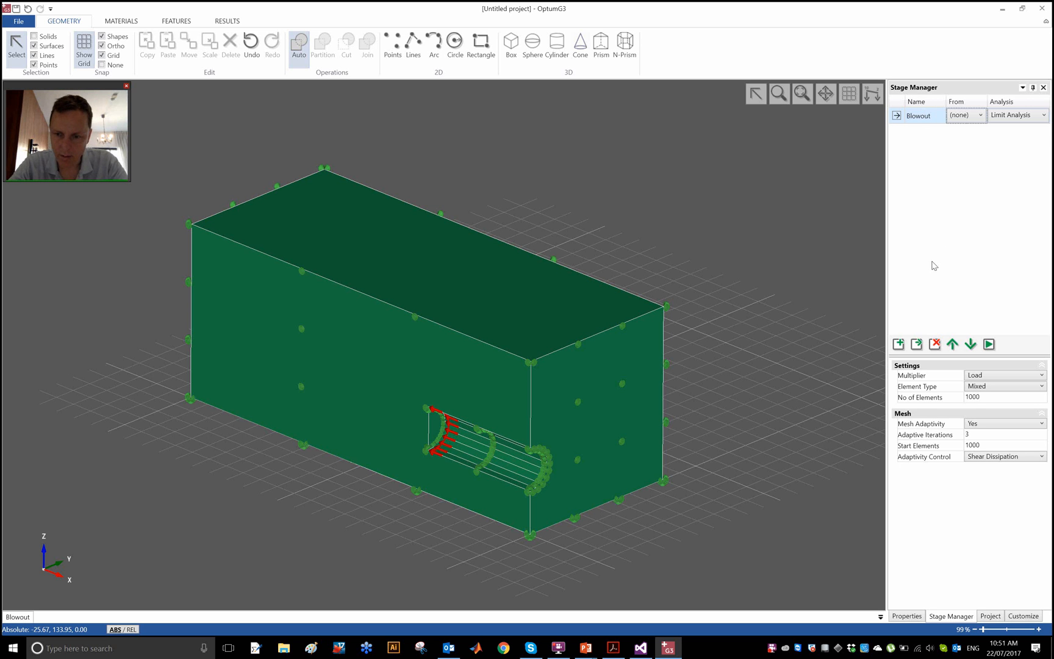
- Duplicate the Blowout stage and set the tunnel face multiplier load's Z component to 1 kN/m² in the copy
left_click(917, 345)
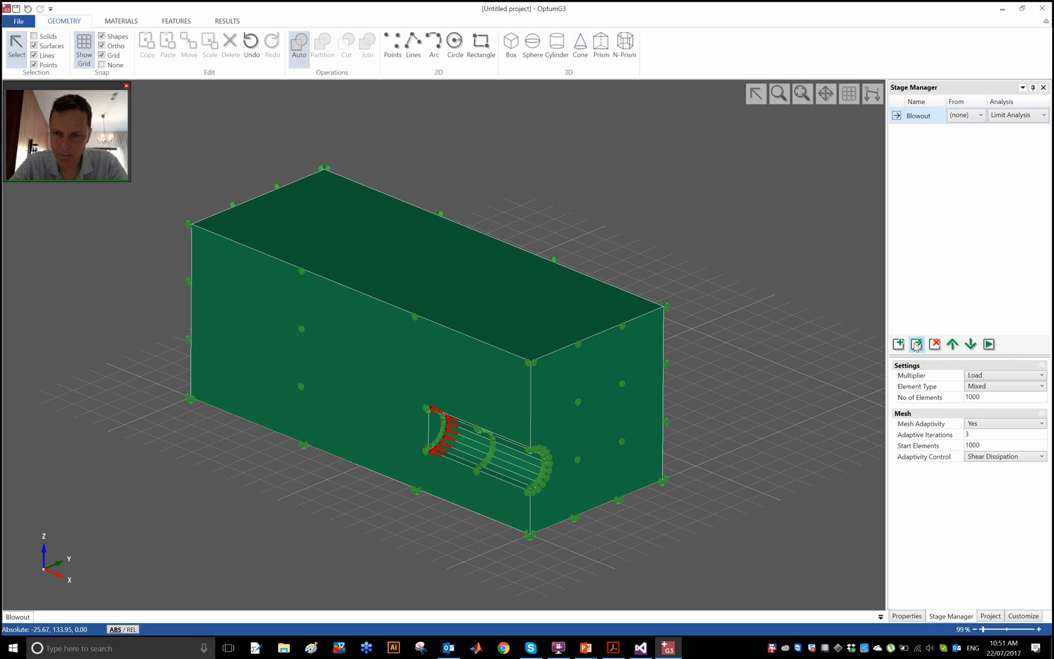
left_click(437, 427)
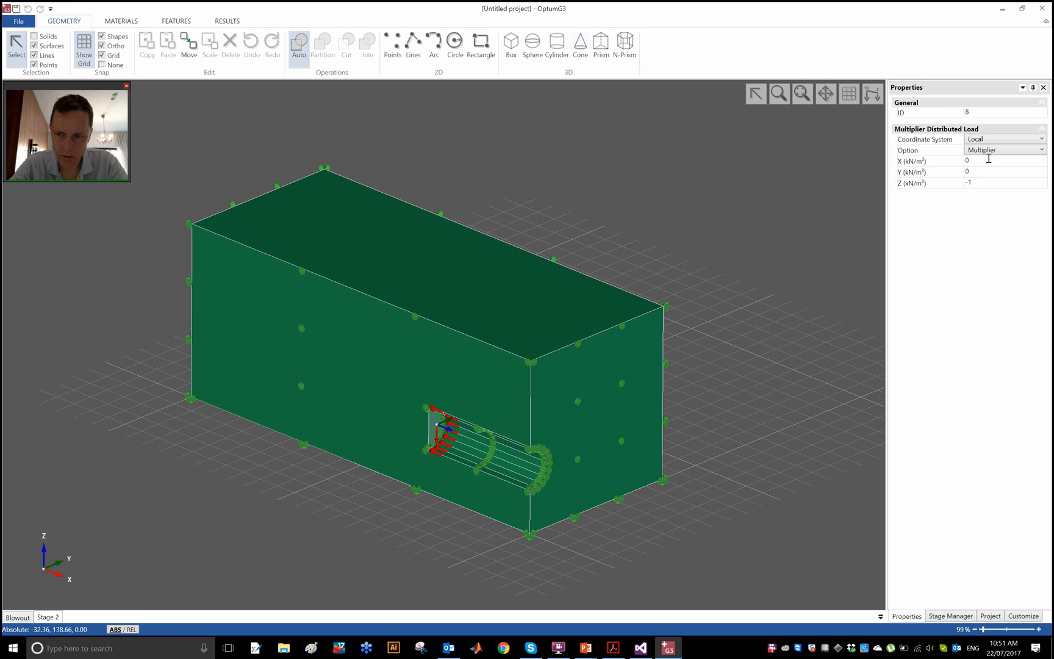
left_click(989, 182)
key("Return")
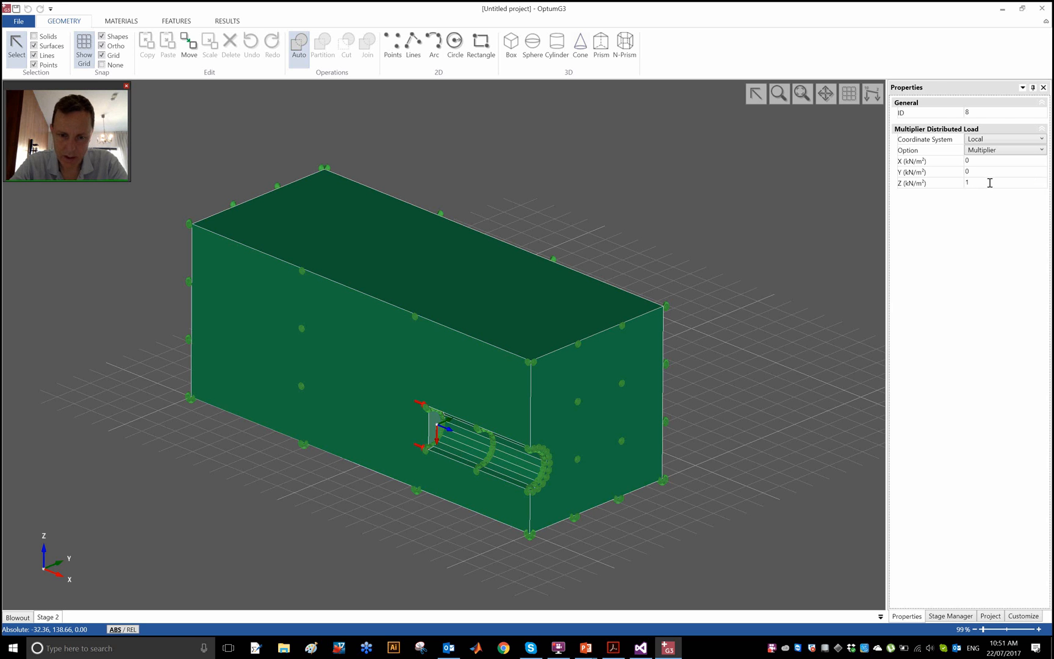
left_click(750, 280)
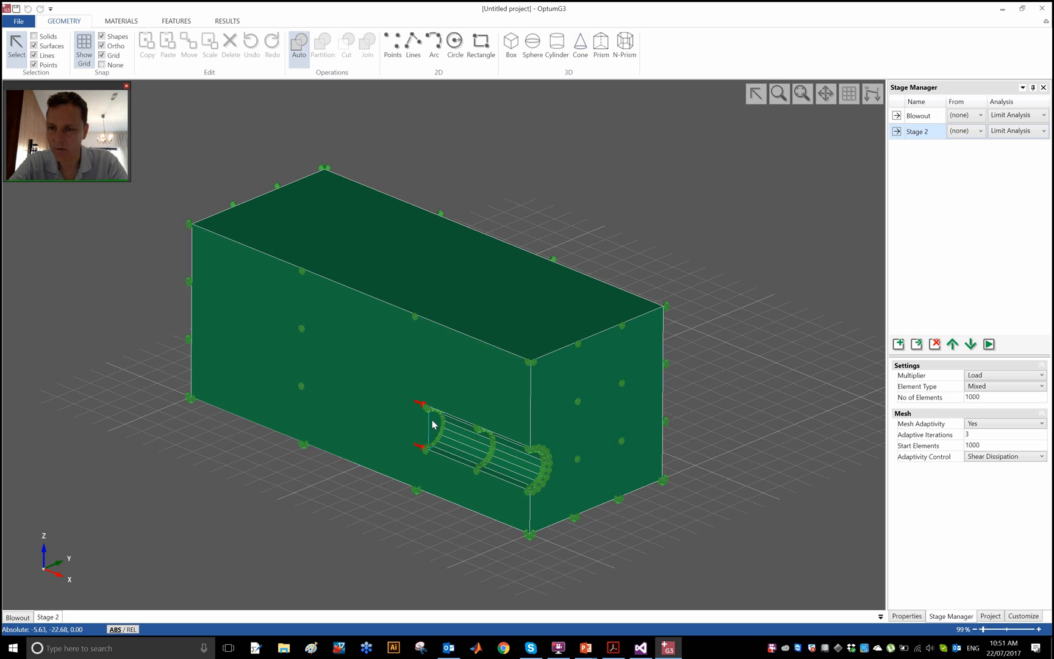
- Rename Stage 2 as Collapse and run the analysis of the stages
double_click(938, 129)
type("Collapse")
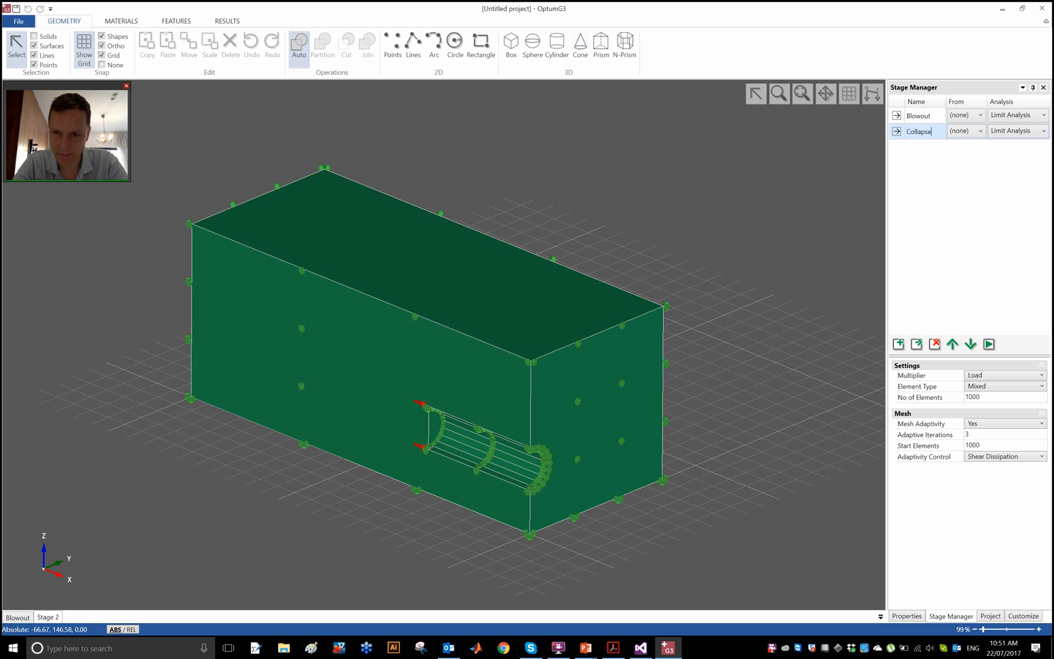
key("Tab")
left_click(769, 243)
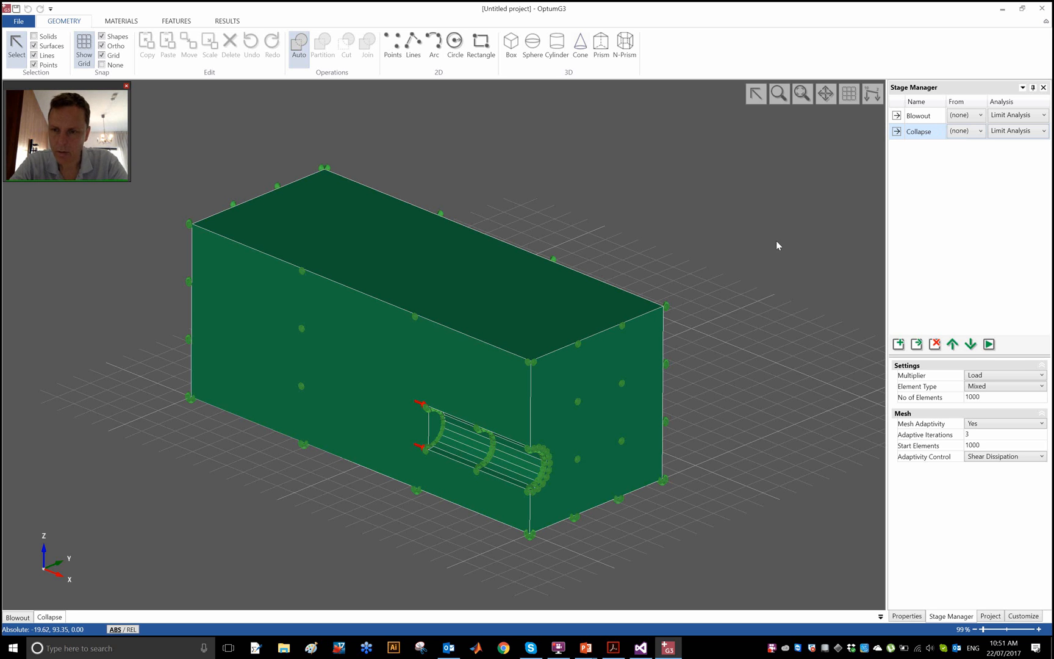
left_click(990, 344)
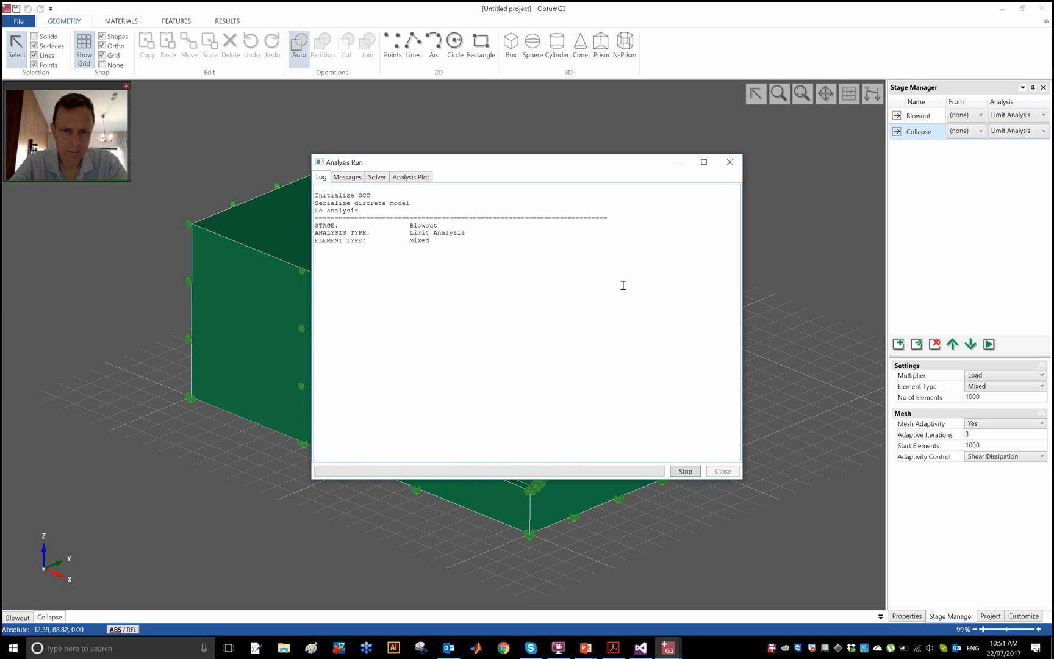
- Launch OptumG2 with a new project while the analysis runs
key("super")
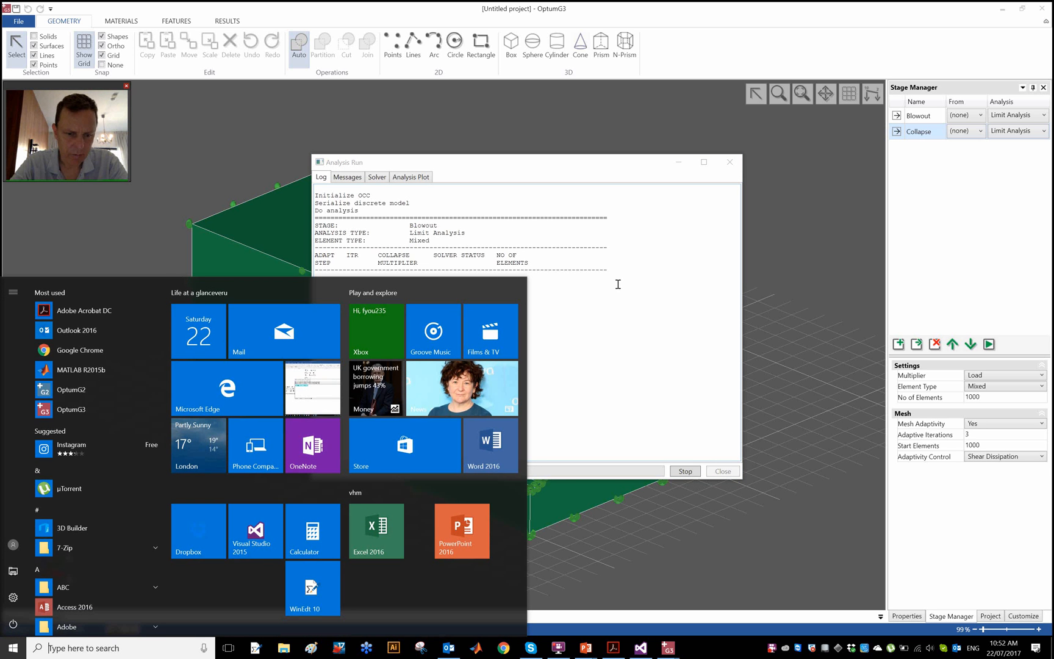
left_click(84, 389)
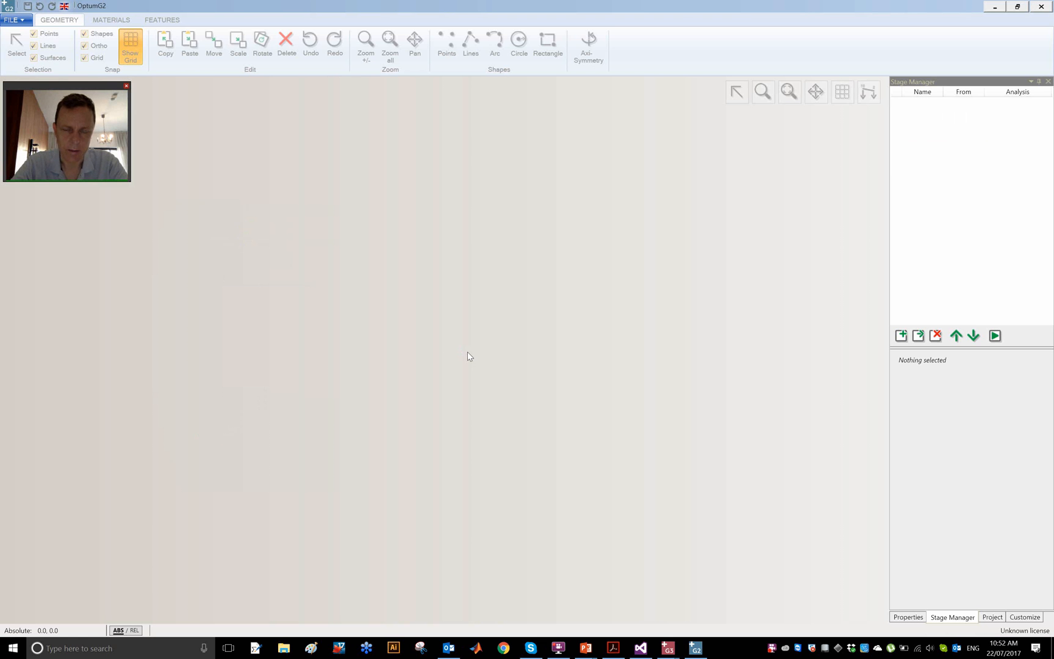
key("Escape")
- Check the tunnel section A–A diagram in the presentation, and return to the new OptumG2 project
key("alt+Tab")
key("alt+Tab")
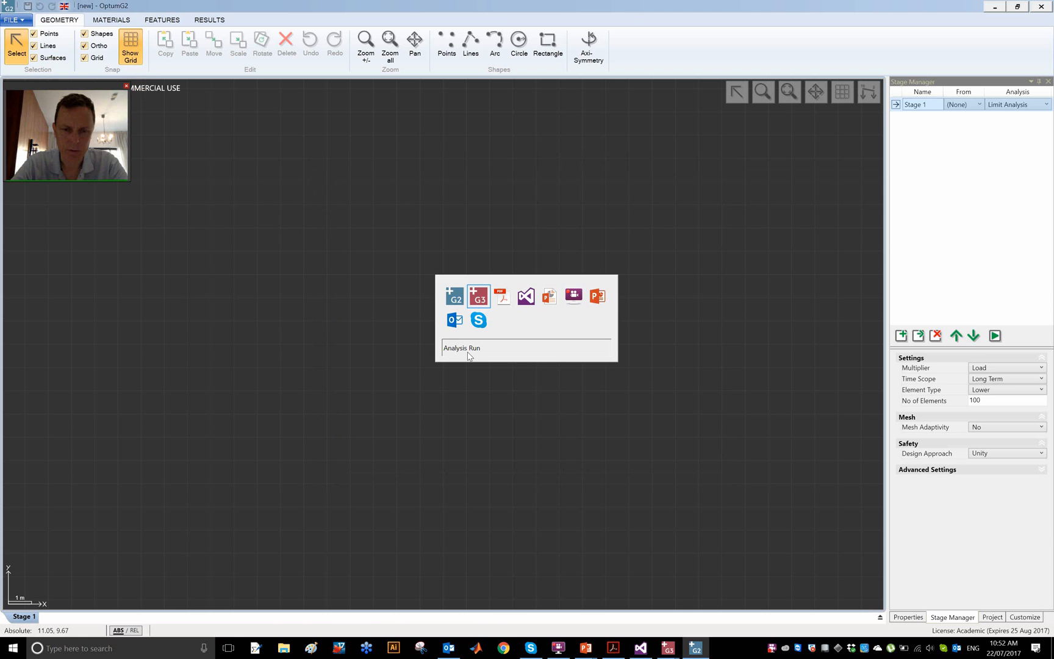
key("alt+Tab")
key("alt+Tab")
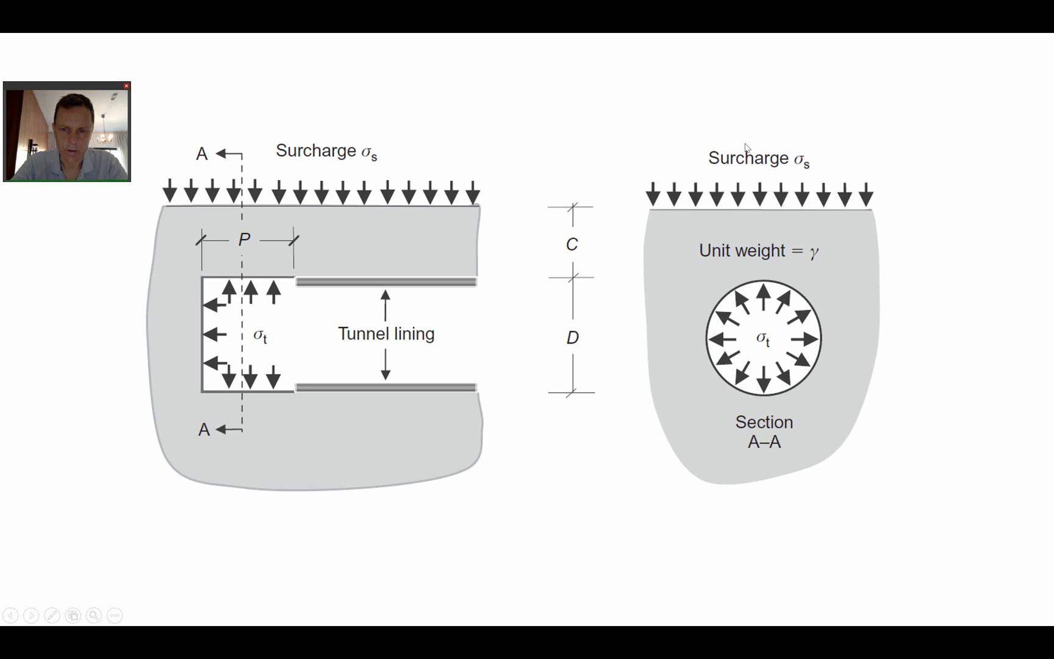
key("alt+Tab")
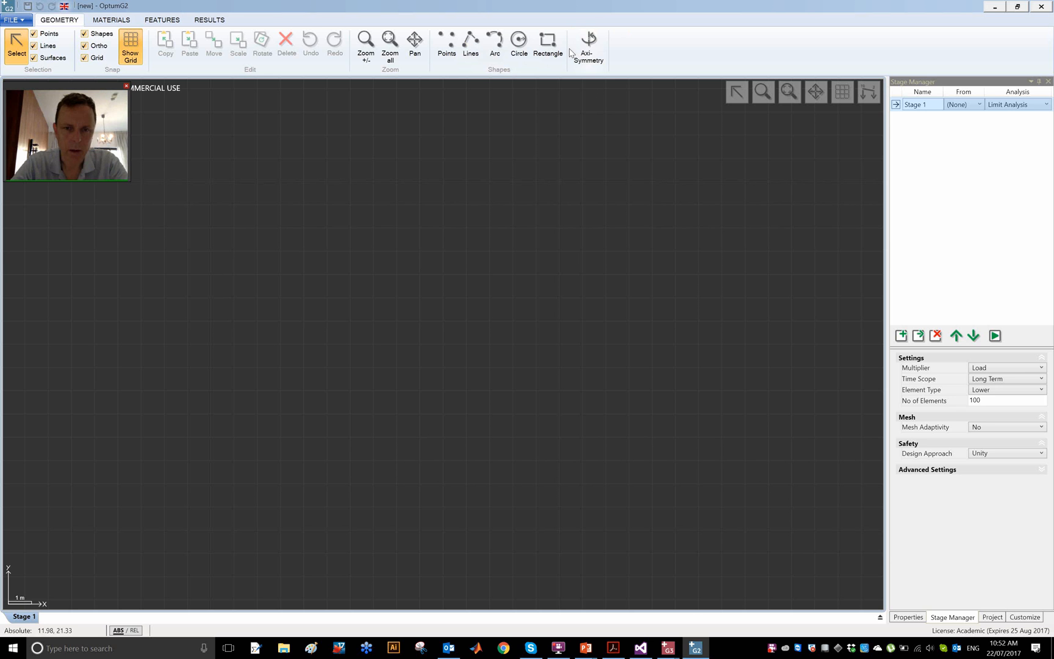
- Set the project's grid spacing to 5
left_click(992, 617)
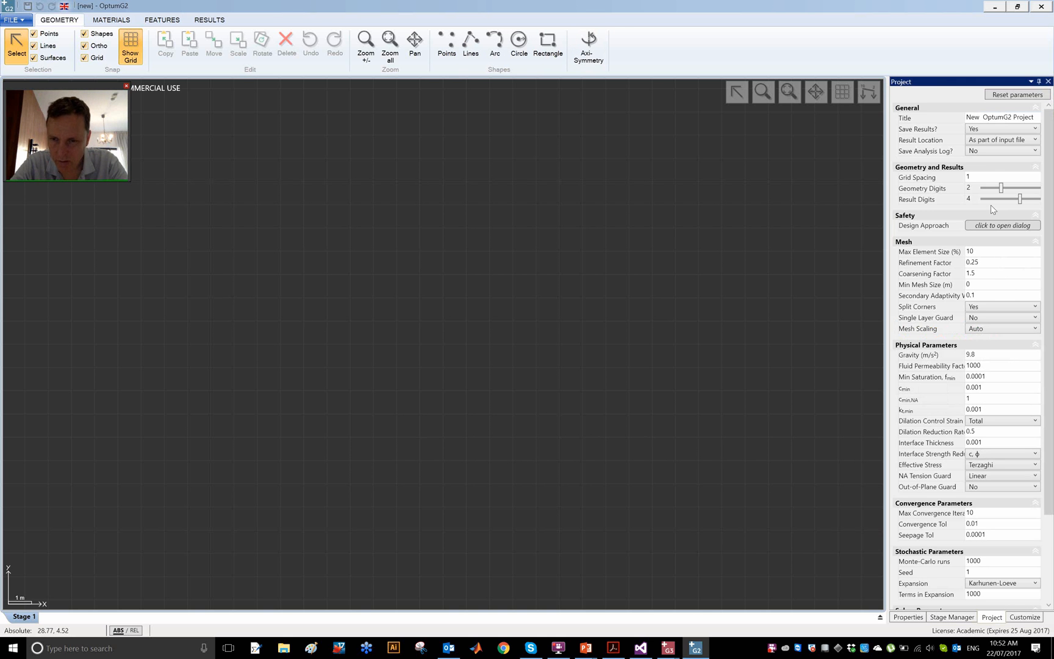
left_click(986, 176)
type("5")
key("Return")
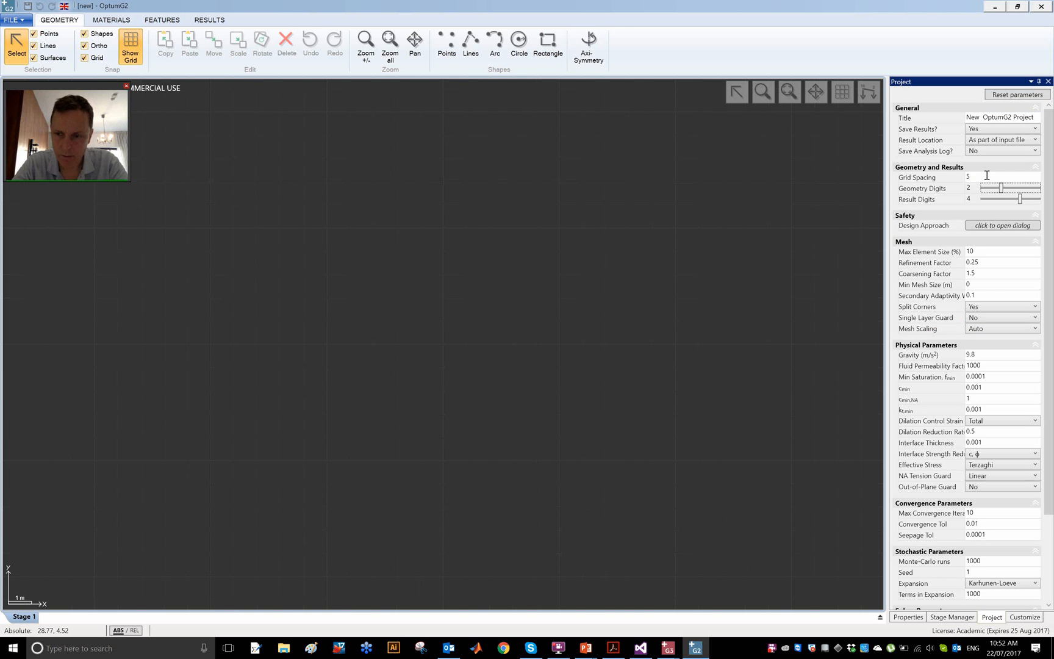
left_click(368, 306)
- Draw a soil rectangle 50 m wide and 40 m deep with its upper-left corner at 5, 25
scroll(368, 306, "down", 3)
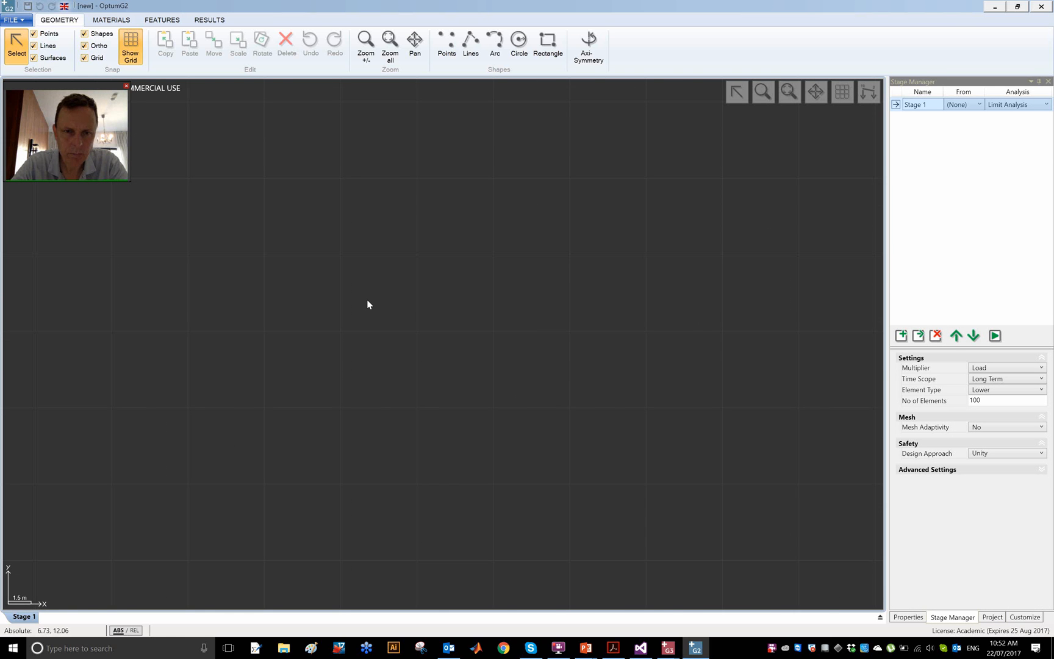
scroll(368, 307, "down", 2)
left_click(546, 47)
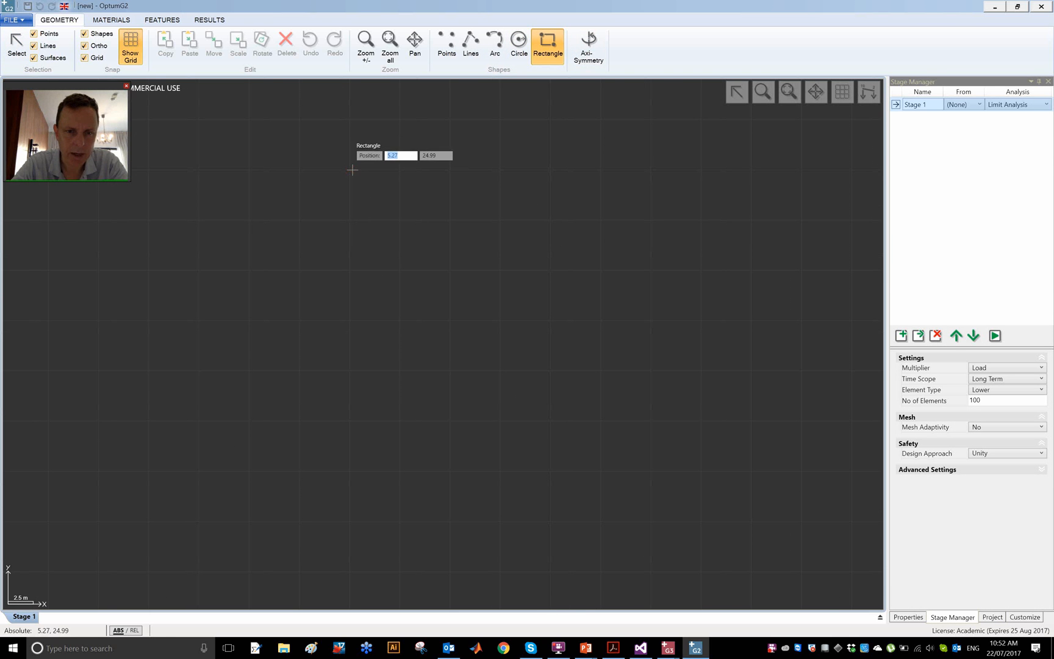
left_click(351, 170)
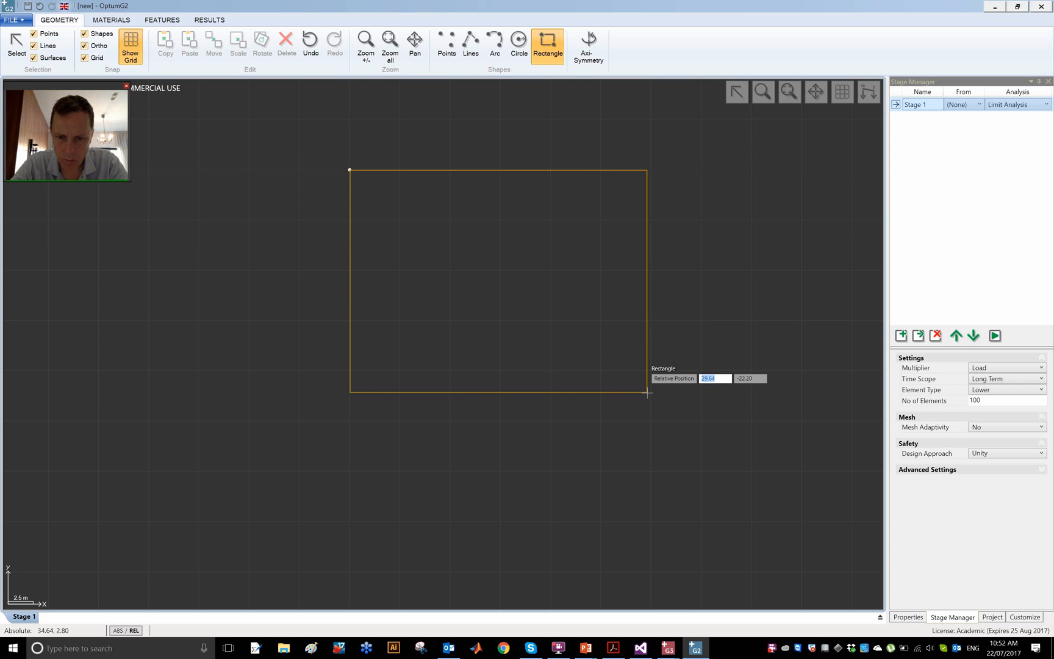
type("50")
key("Tab")
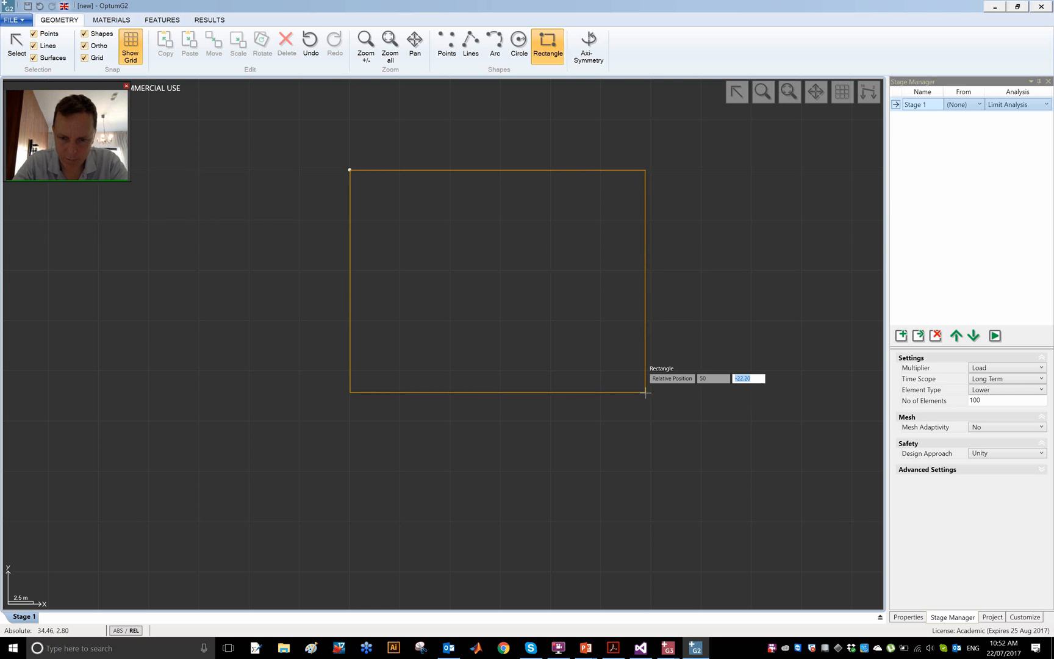
type("-40")
key("Return")
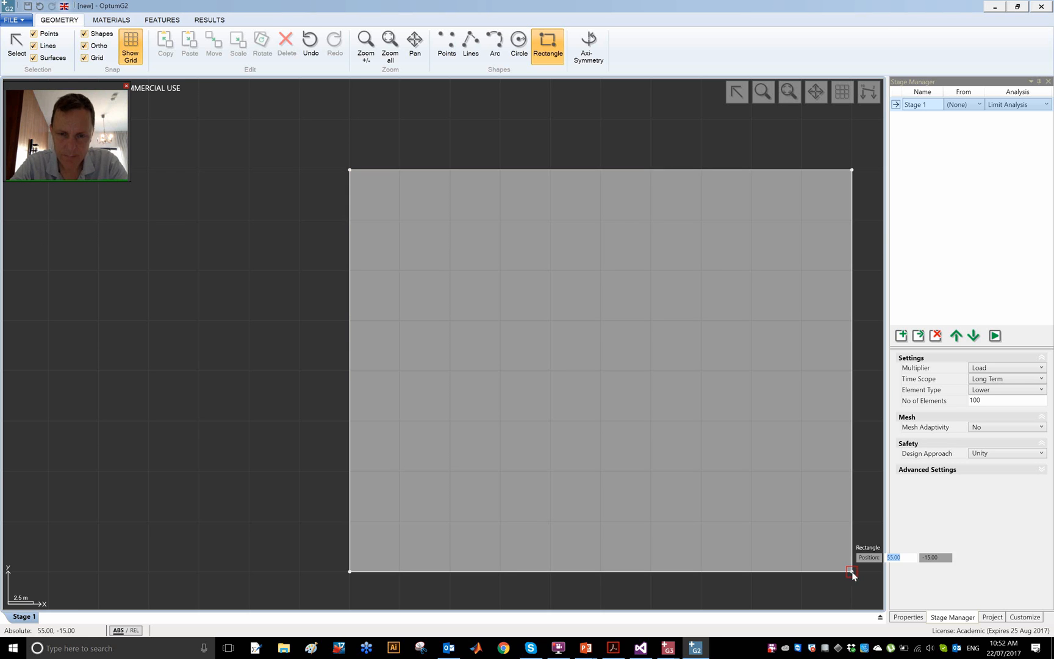
key("Escape")
left_click(785, 93)
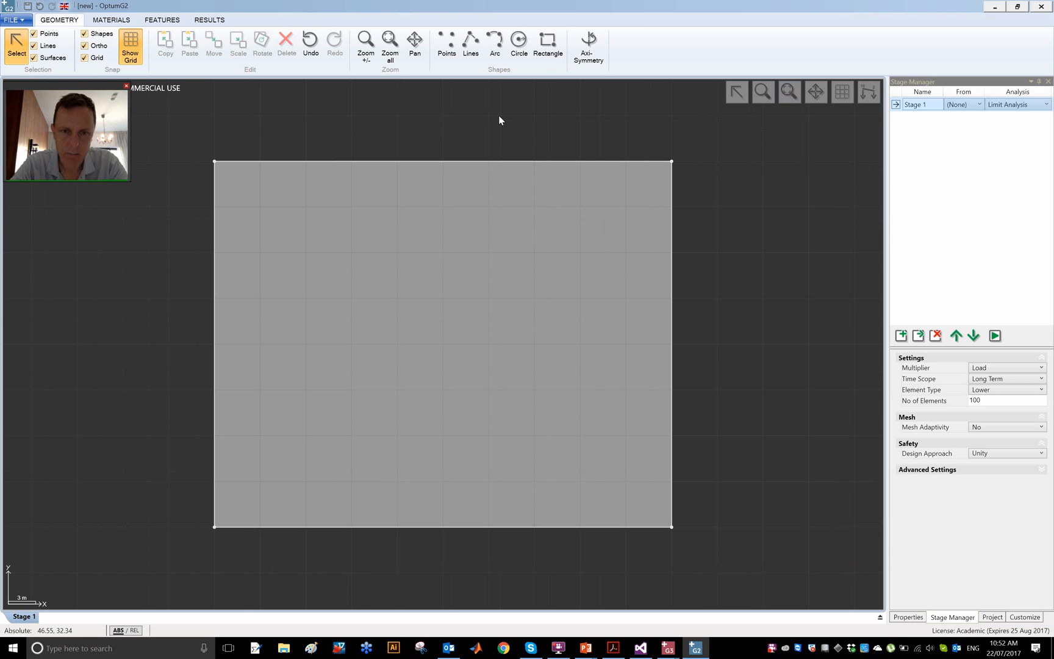
- Draw a circle of 5 m radius centred at 5, 0 on the soil's left edge and delete both halves, cutting a half-round tunnel opening
left_click(519, 43)
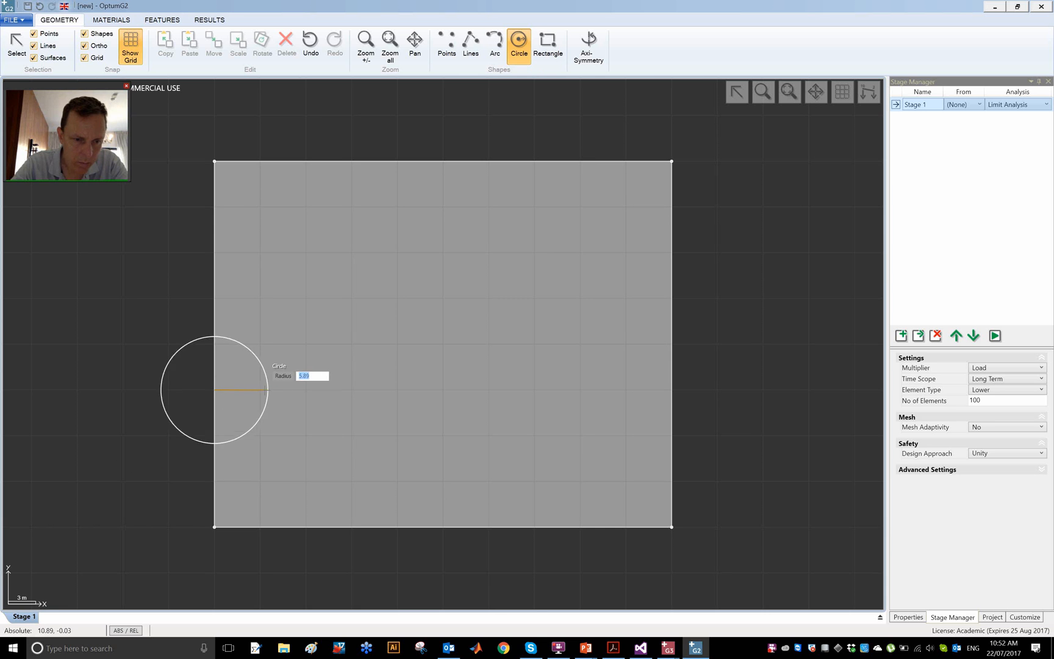
left_click(260, 390)
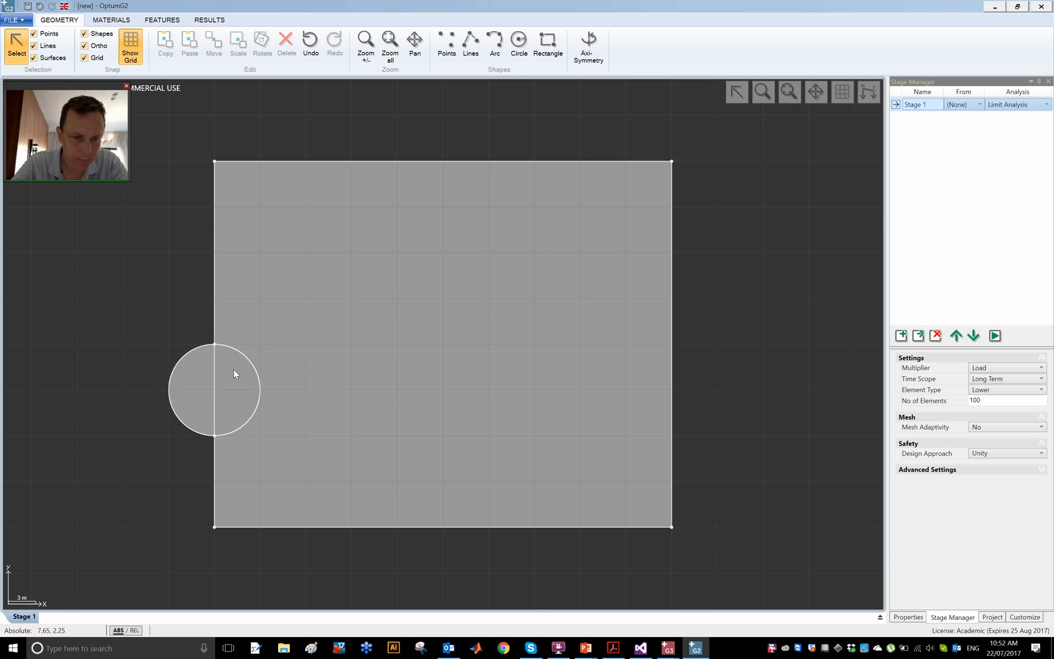
left_click_drag(235, 372, 138, 426)
key("Delete")
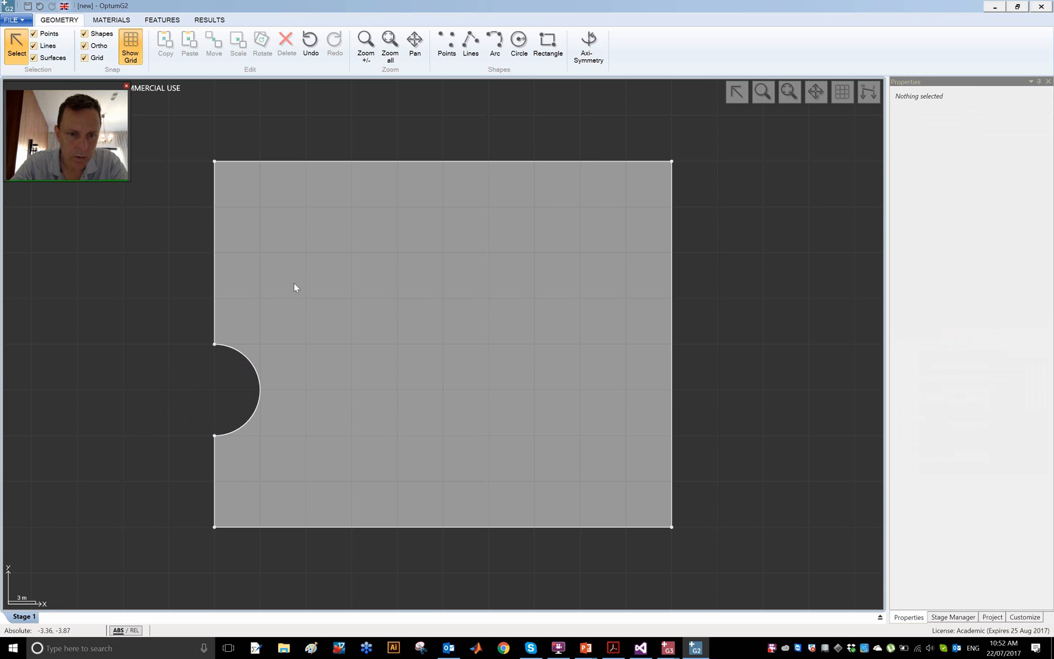
- Assign the MC Basic material to the soil region
left_click_drag(293, 282, 194, 167)
left_click(110, 20)
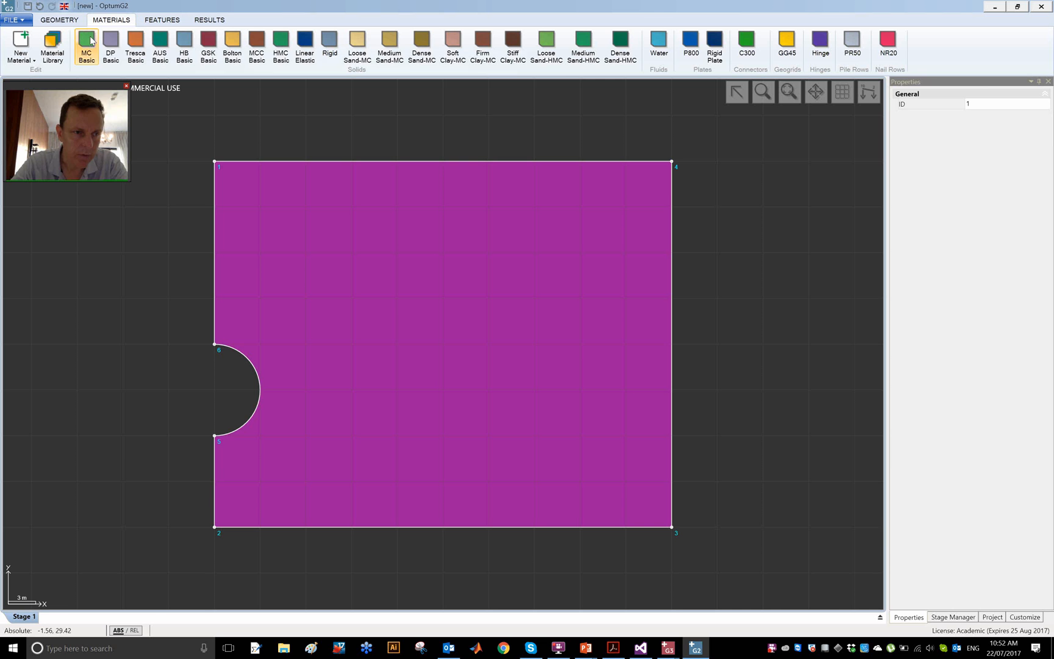
left_click(98, 48)
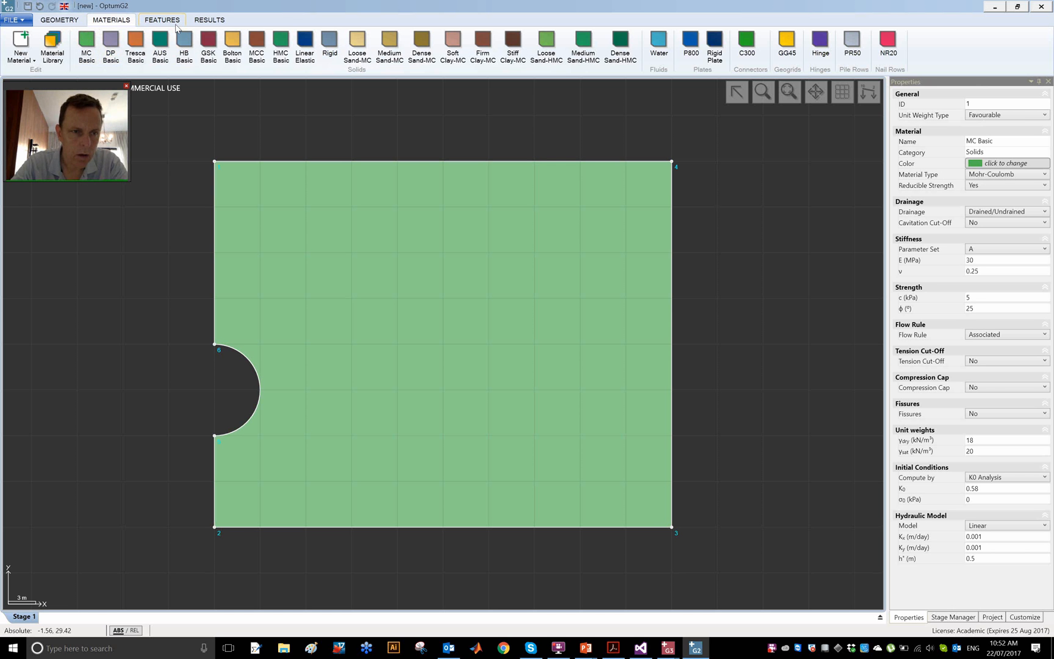
- Set the soil's cohesion c to 7 kPa and friction angle φ to 17°
left_click(997, 299)
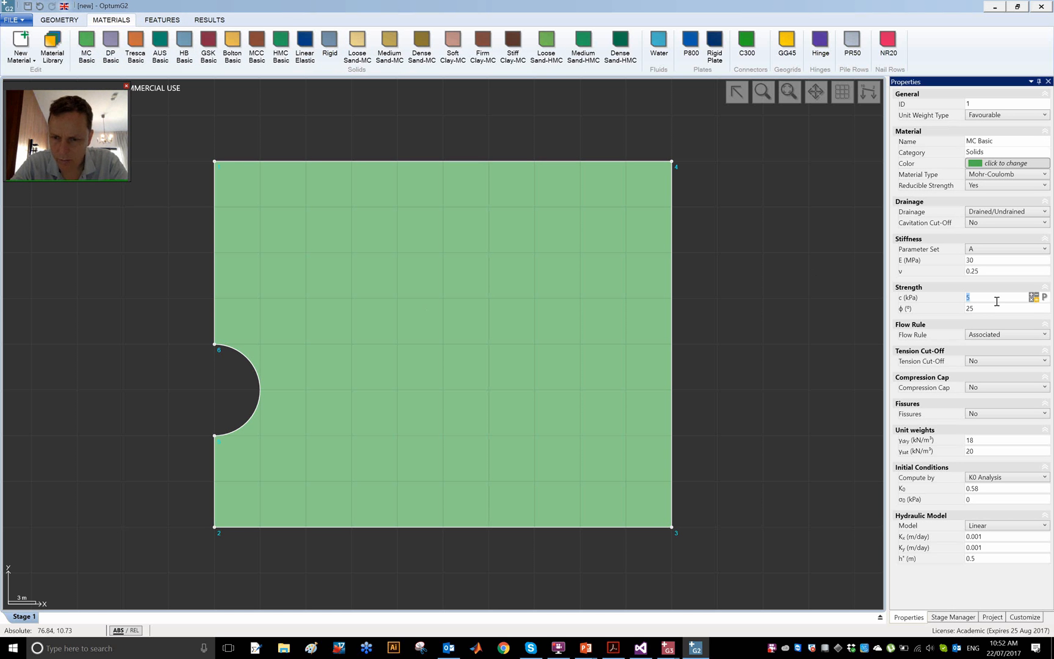
type("7")
key("Return")
key("BackSpace")
key("BackSpace")
type("17")
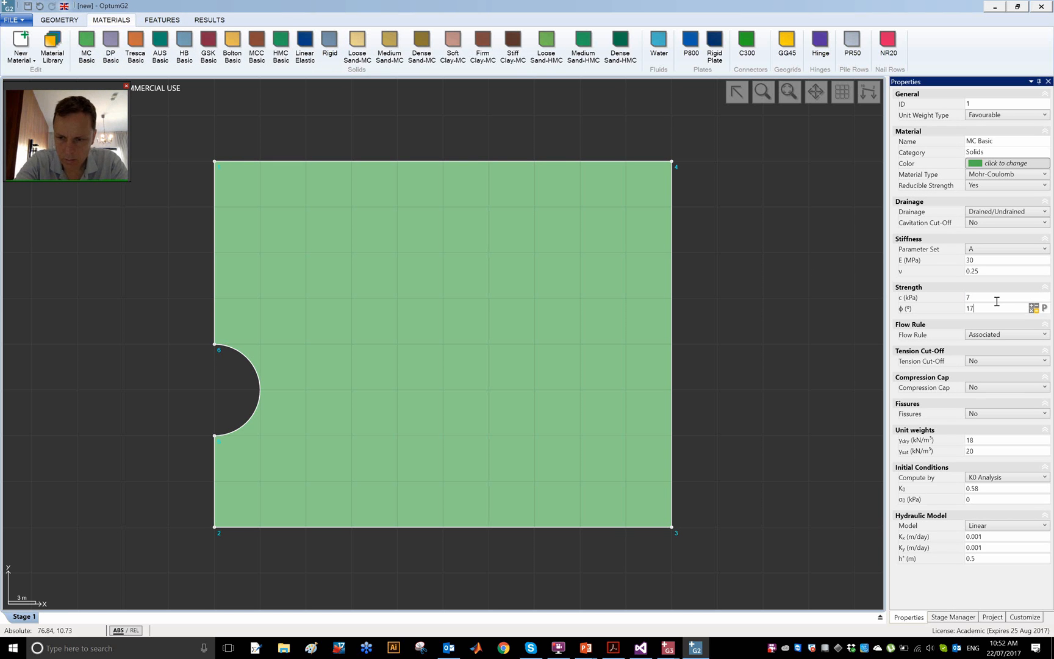
key("Return")
left_click(1001, 440)
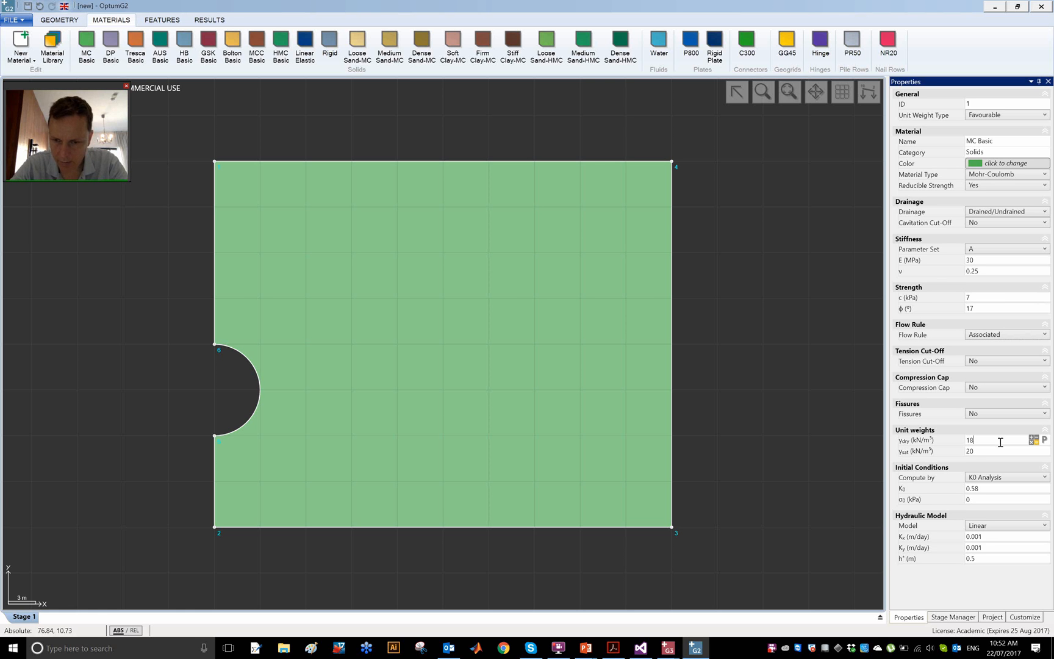
left_click(805, 329)
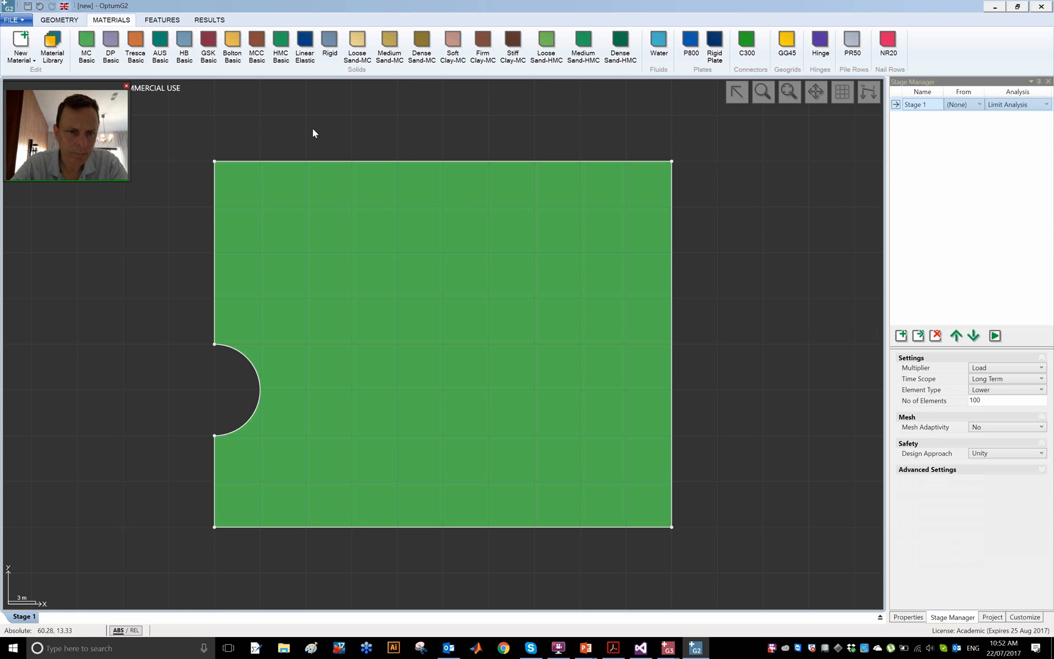
- Add standard fixities to the soil boundaries and apply a multiplier distributed load to the half-round tunnel edge
left_click(172, 20)
left_click(271, 45)
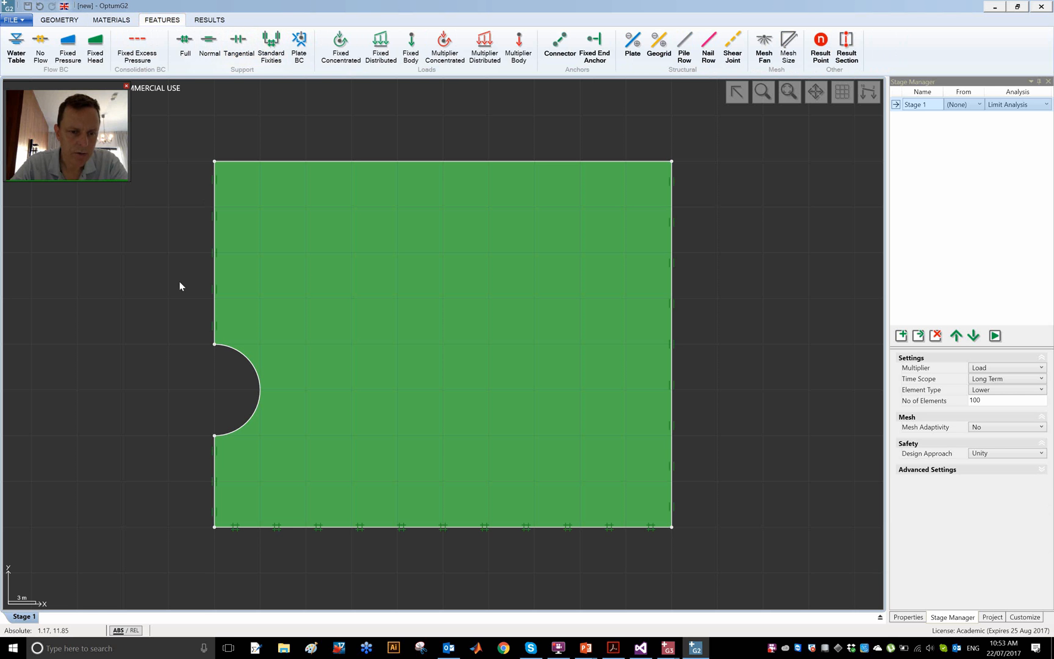
left_click(237, 352)
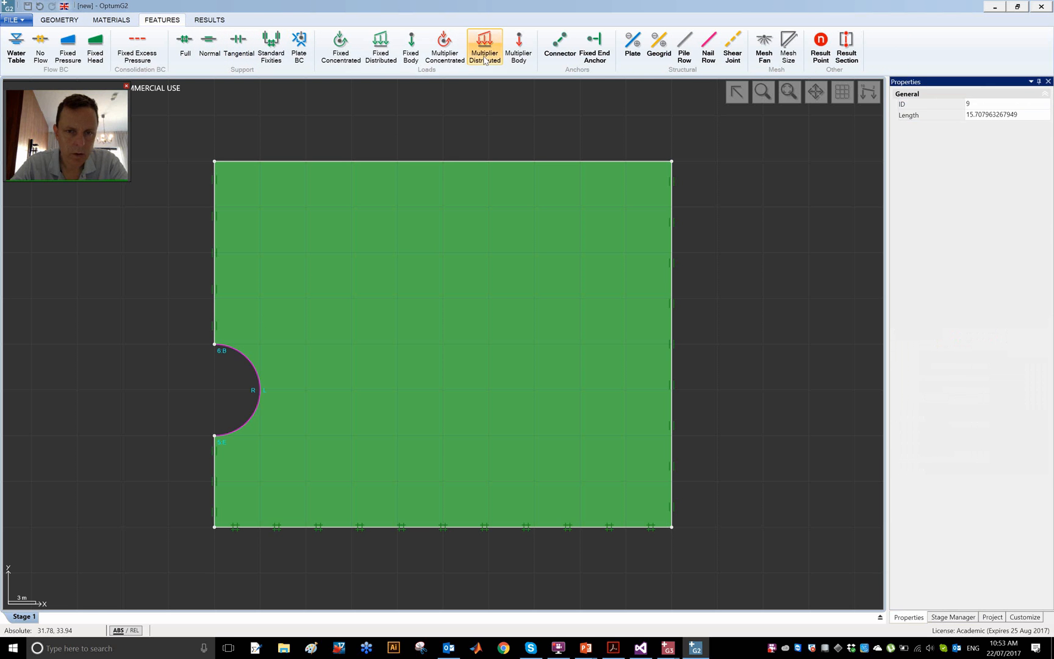
left_click(485, 45)
left_click(403, 128)
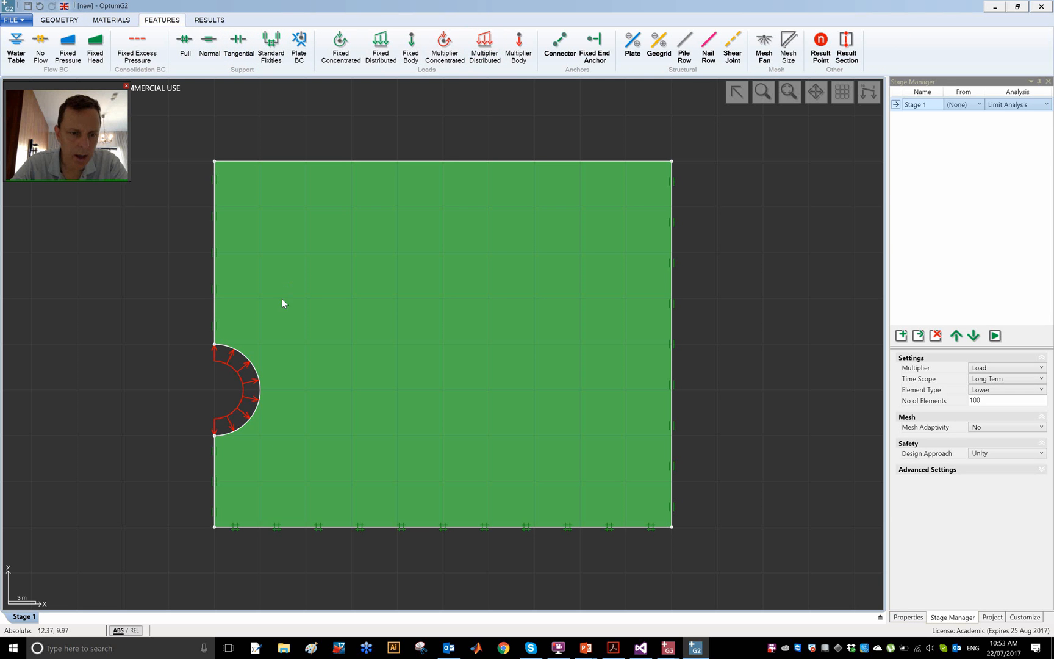
- Add a mesh size control to the half-round tunnel edge with a maximum mesh size of 0.3
left_click(253, 367)
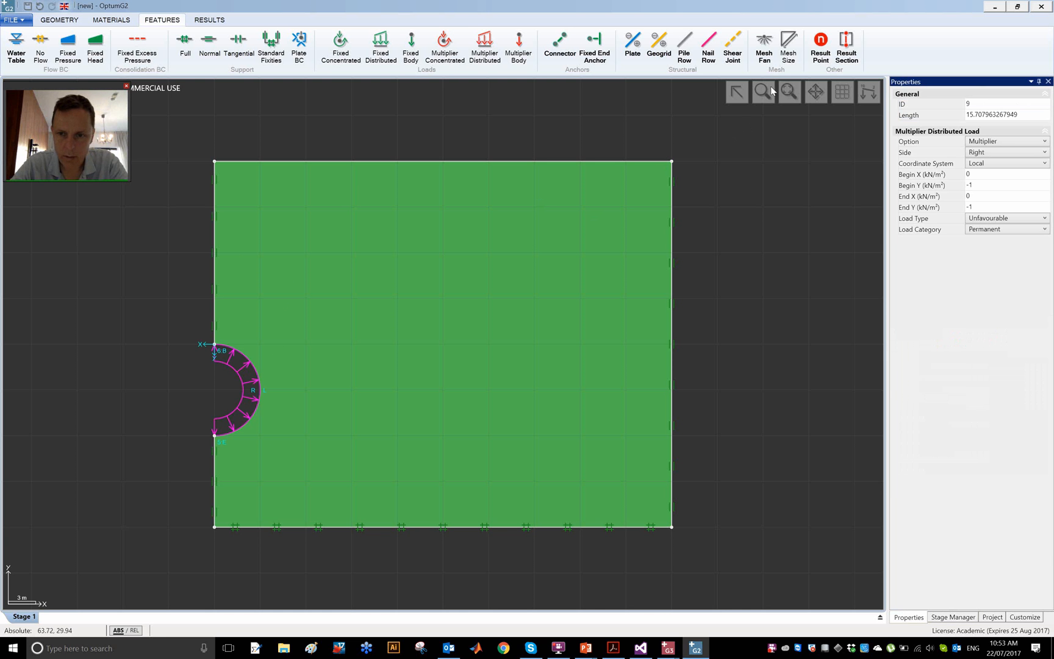
left_click(793, 54)
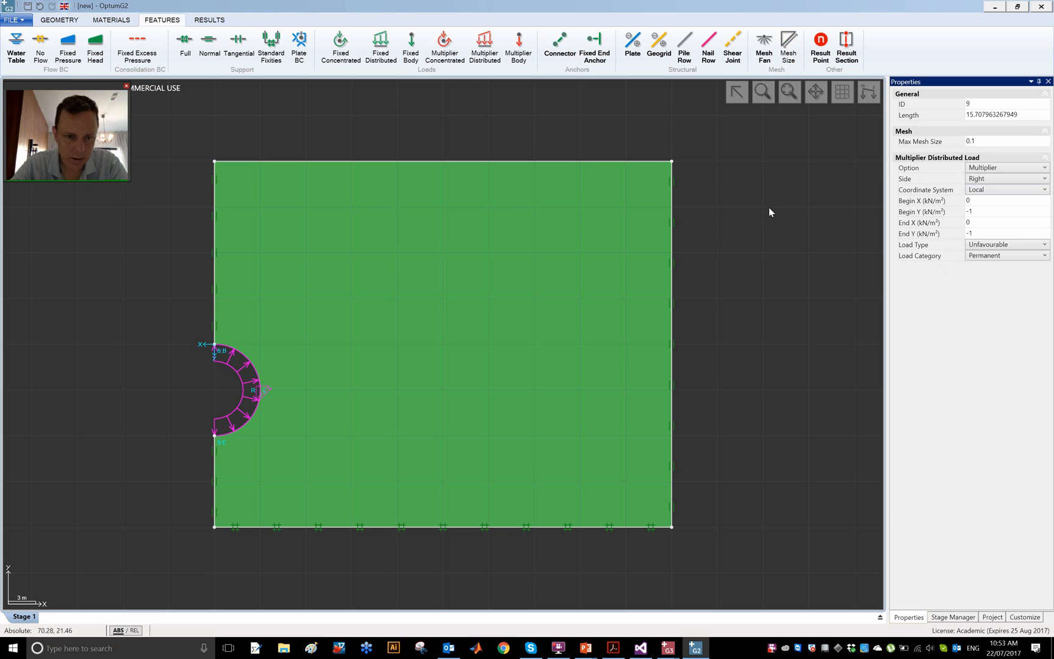
double_click(995, 142)
type("3")
key("Tab")
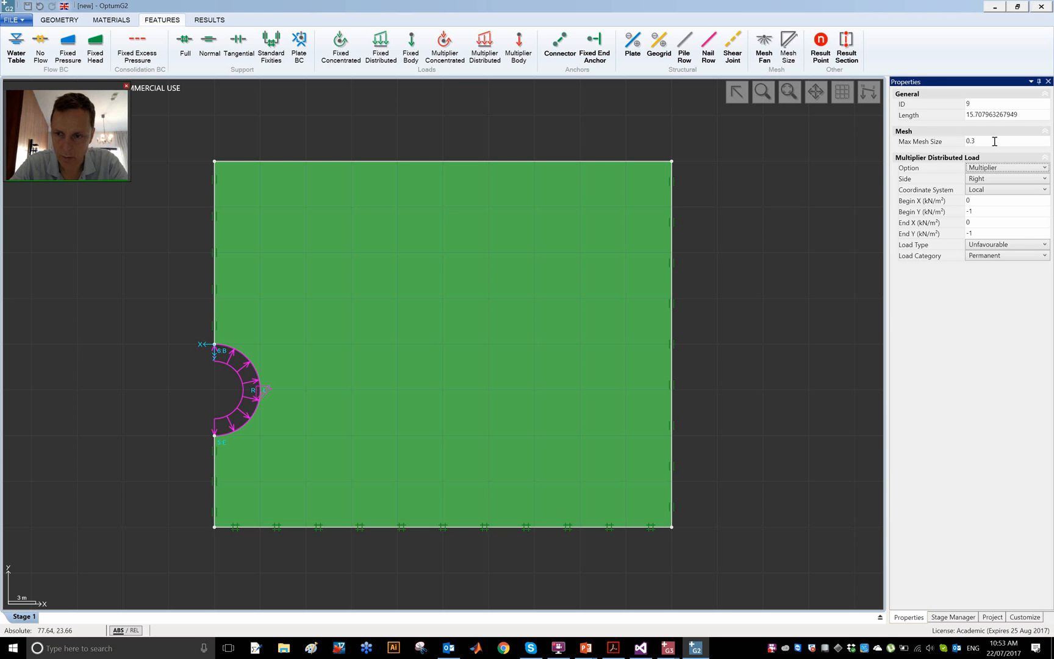
- Set the stage's number of elements to 1000 and turn on mesh adaptivity
left_click(827, 330)
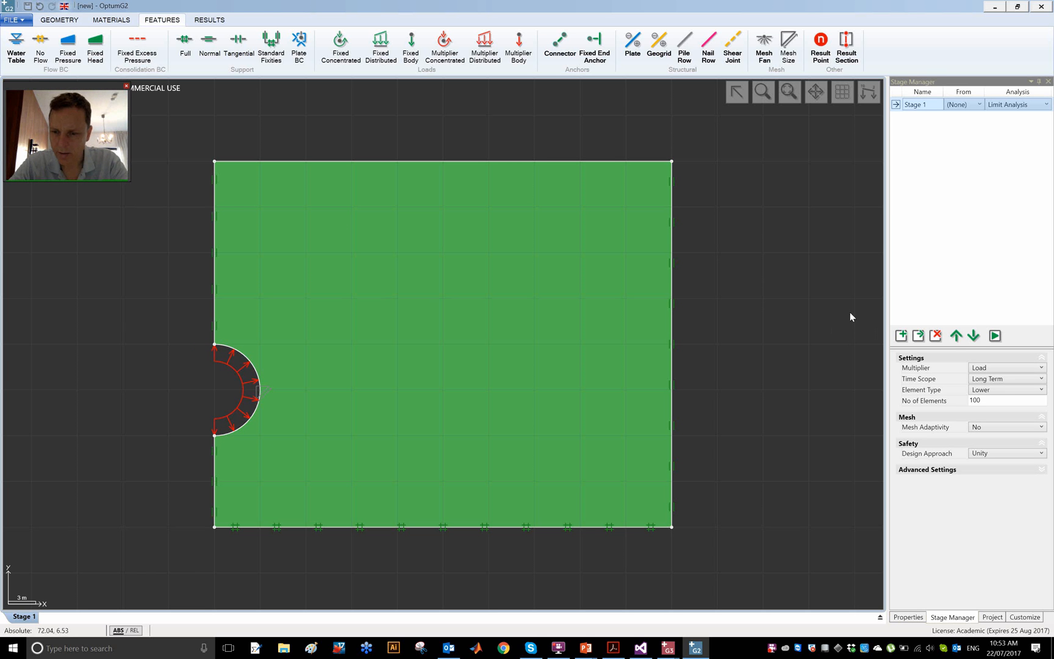
left_click(987, 402)
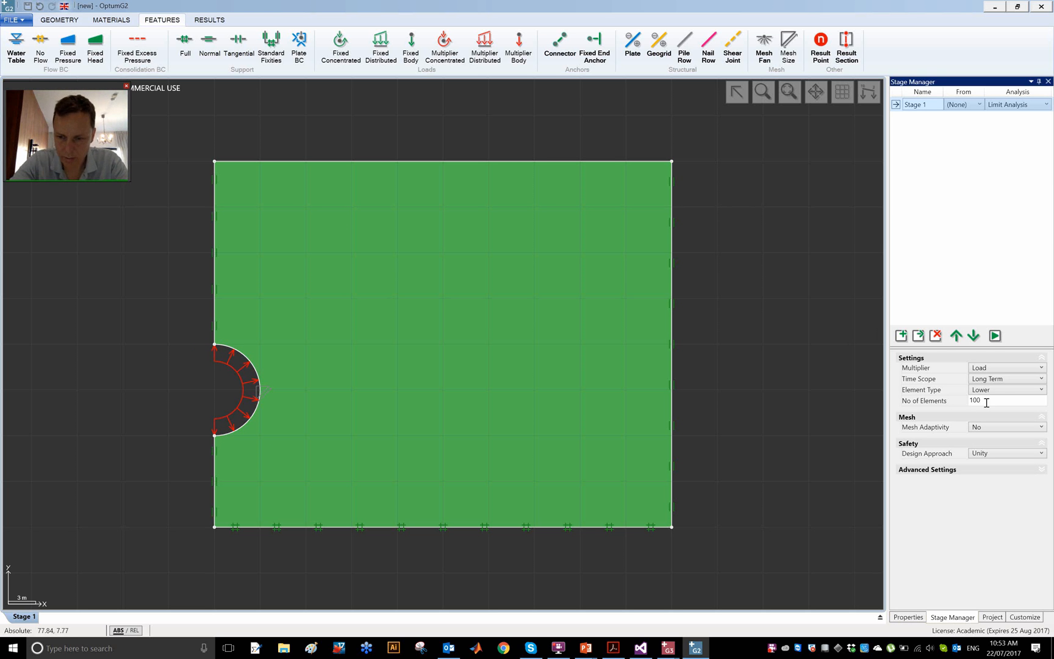
key("Tab")
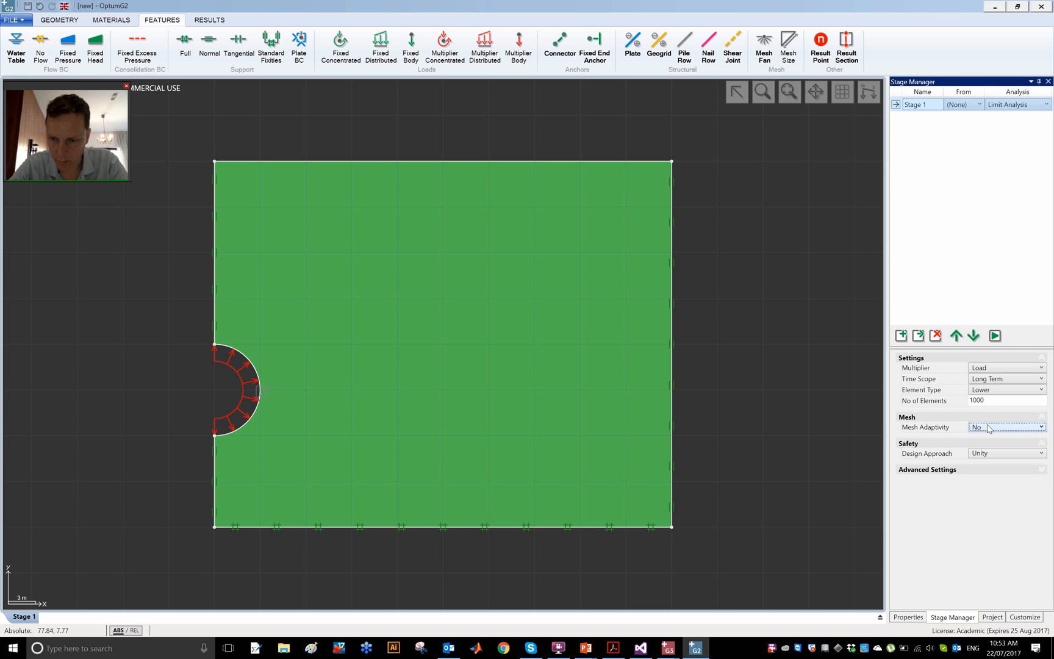
left_click(989, 428)
left_click(981, 447)
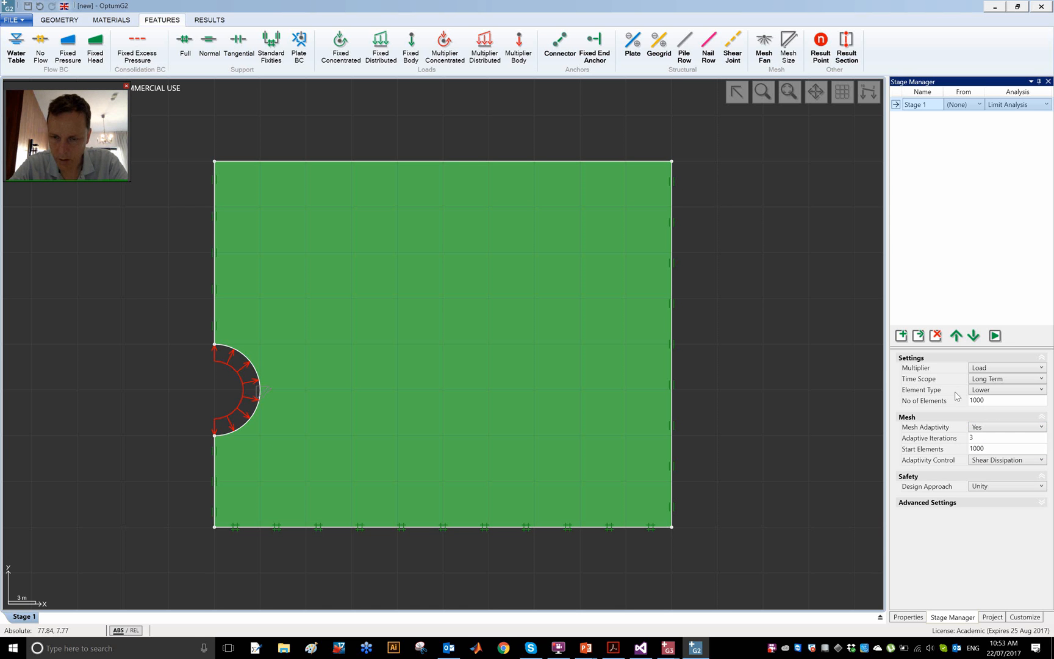
- Clone Stage 1 and reverse the tunnel edge's multiplier load in the copy by setting Begin Y and End Y to 1 kN/m²
left_click(918, 336)
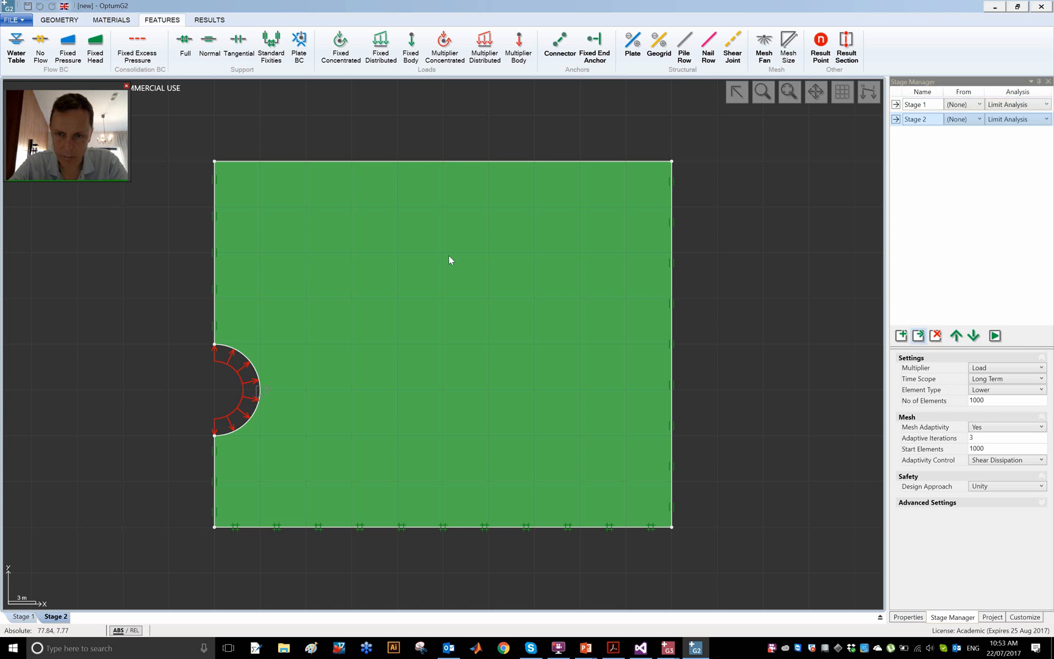
left_click(238, 357)
key("Escape")
key("Escape")
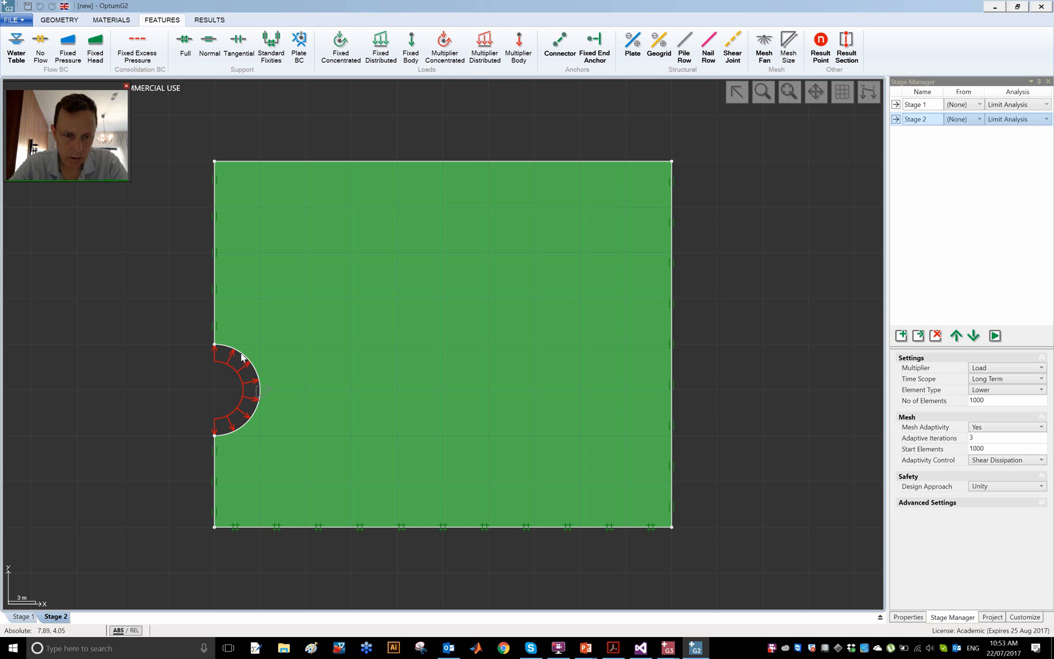
left_click(242, 357)
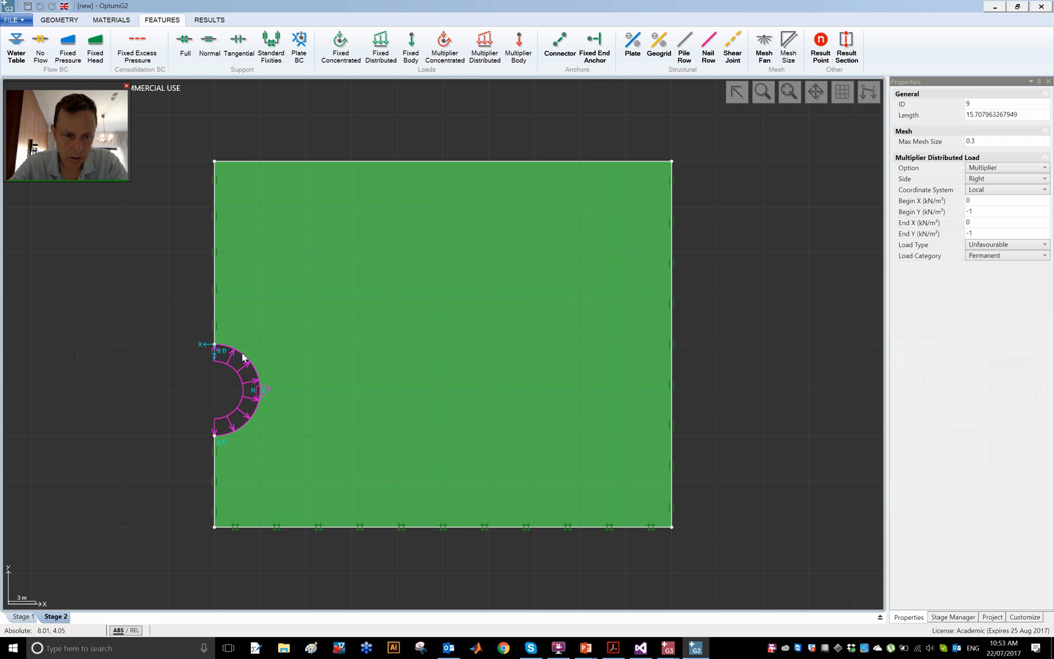
left_click(983, 209)
key("Down")
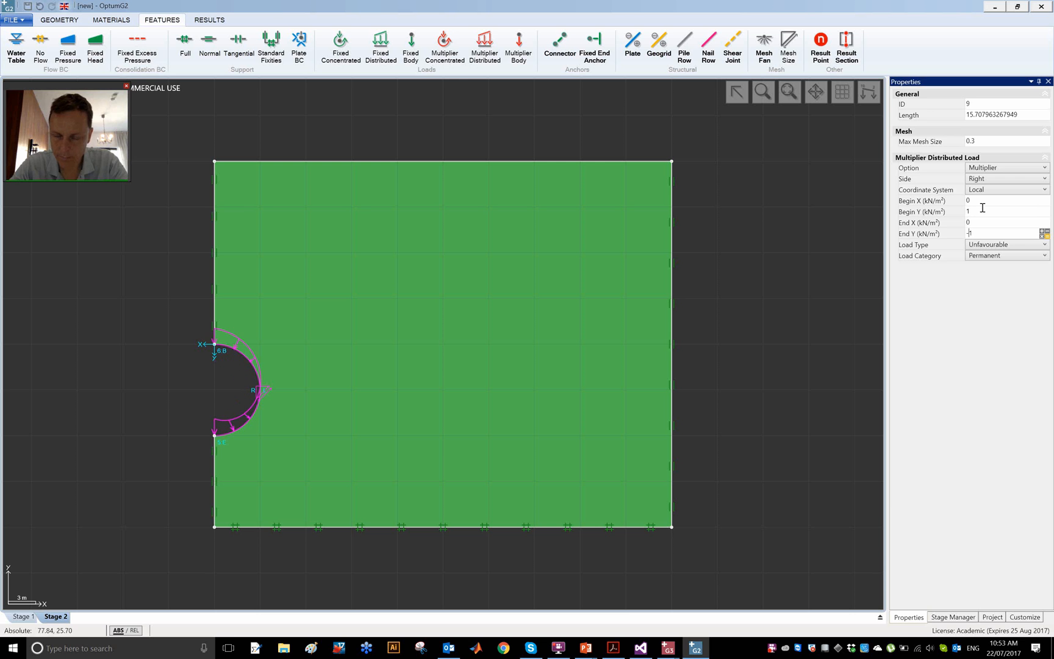
key("Delete")
key("Return")
key("Escape")
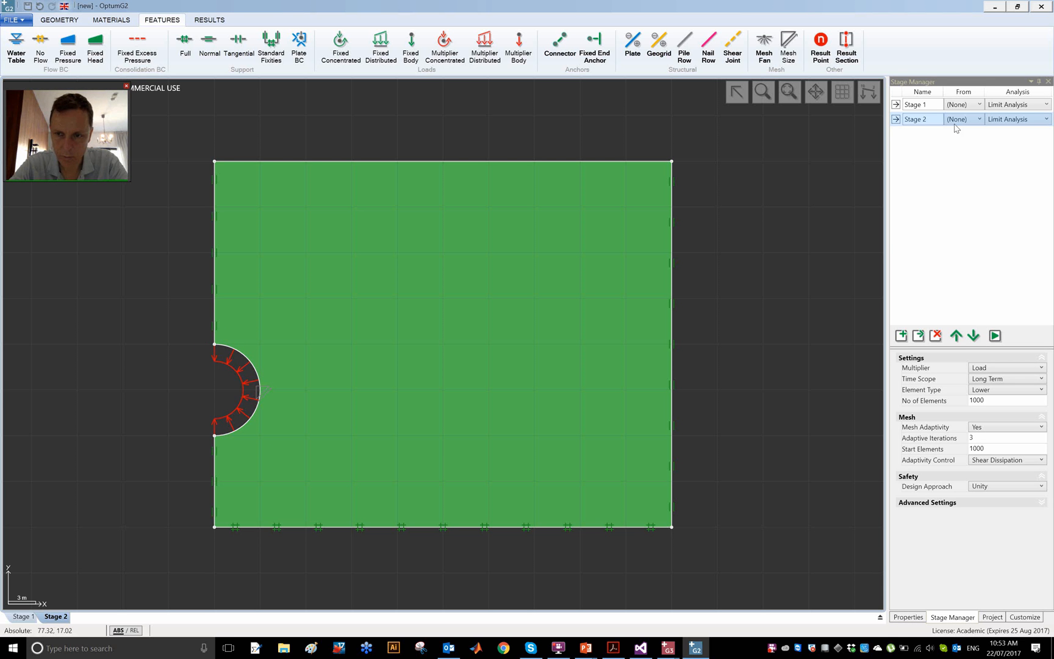
- Rename the first stage Blowout and the second stage Collapse
left_click(927, 101)
type("Blow")
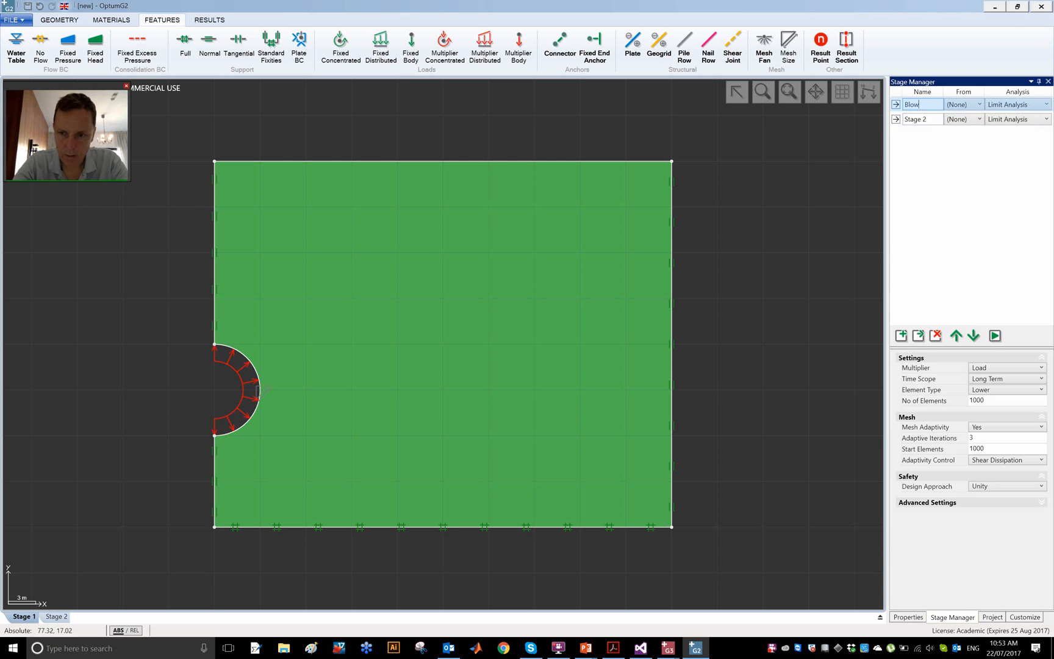
type("out")
key("Return")
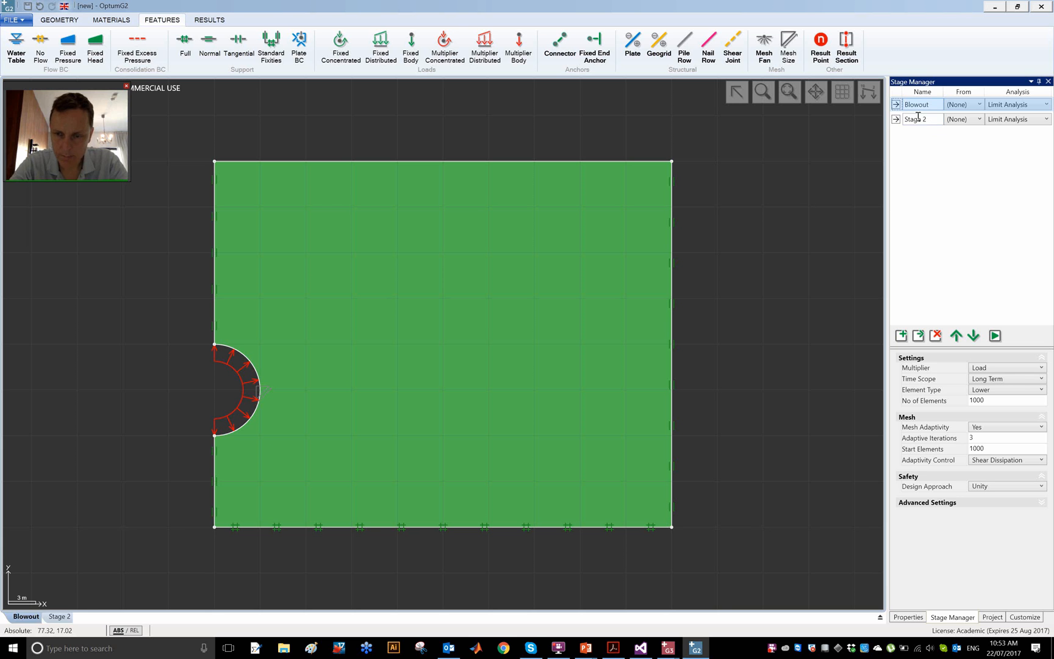
left_click(919, 117)
type("Collapse")
key("Return")
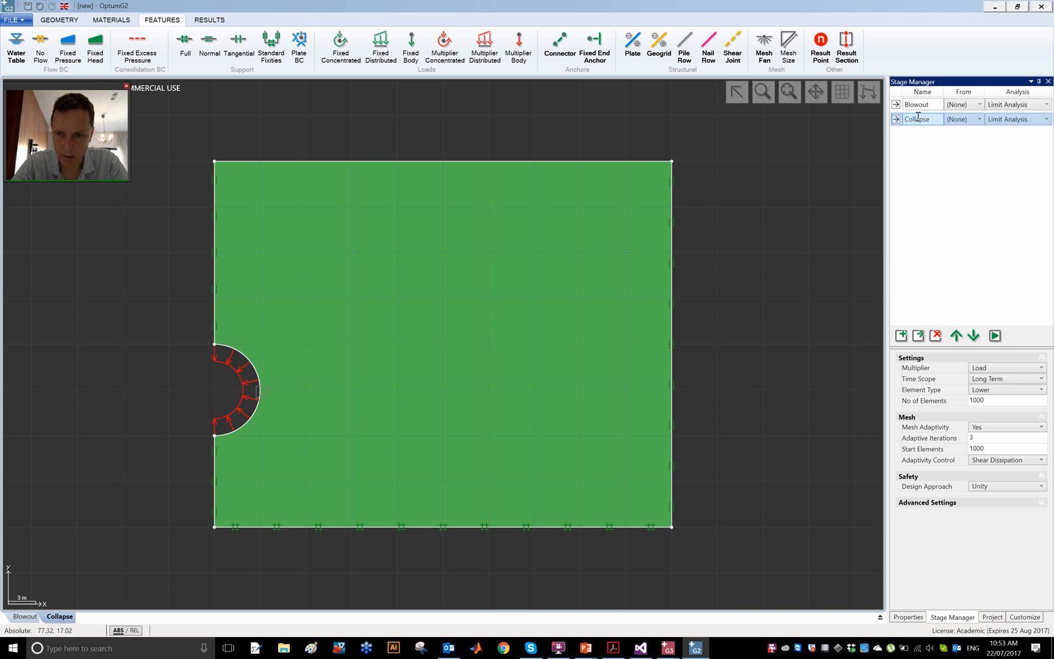
- Run the limit analysis for both stages and close the run log when it is done
left_click(995, 335)
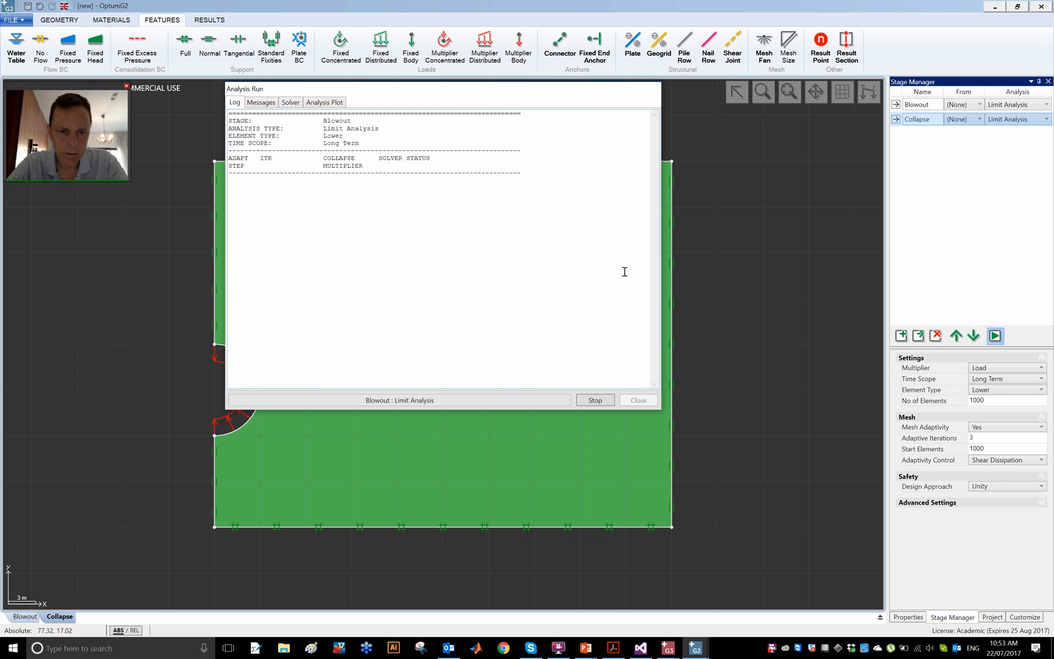
key("alt+Tab")
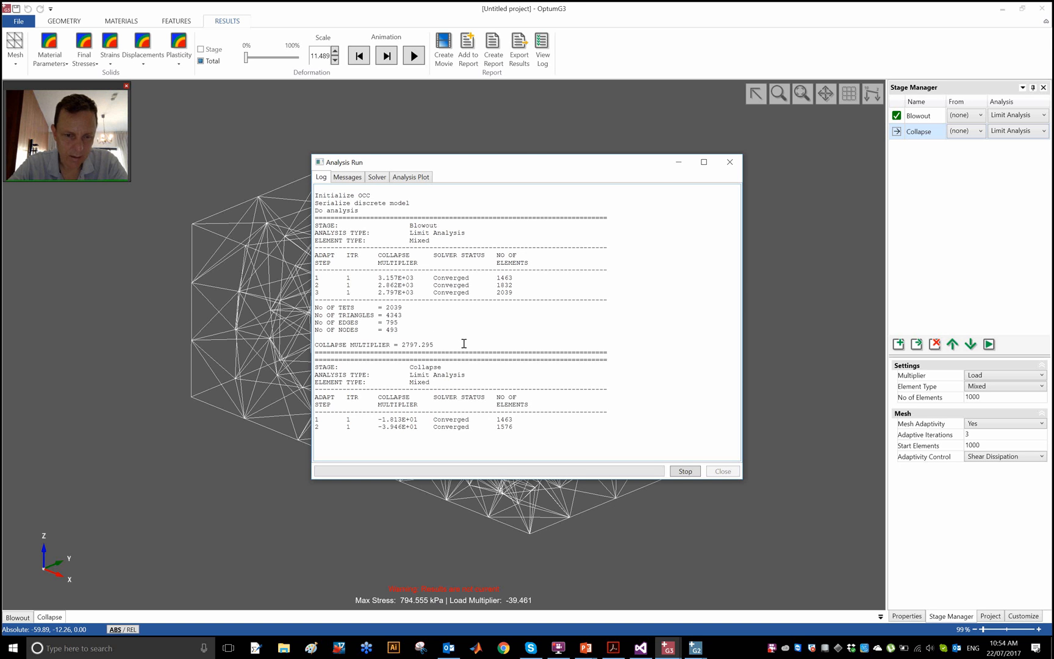
key("alt+Tab")
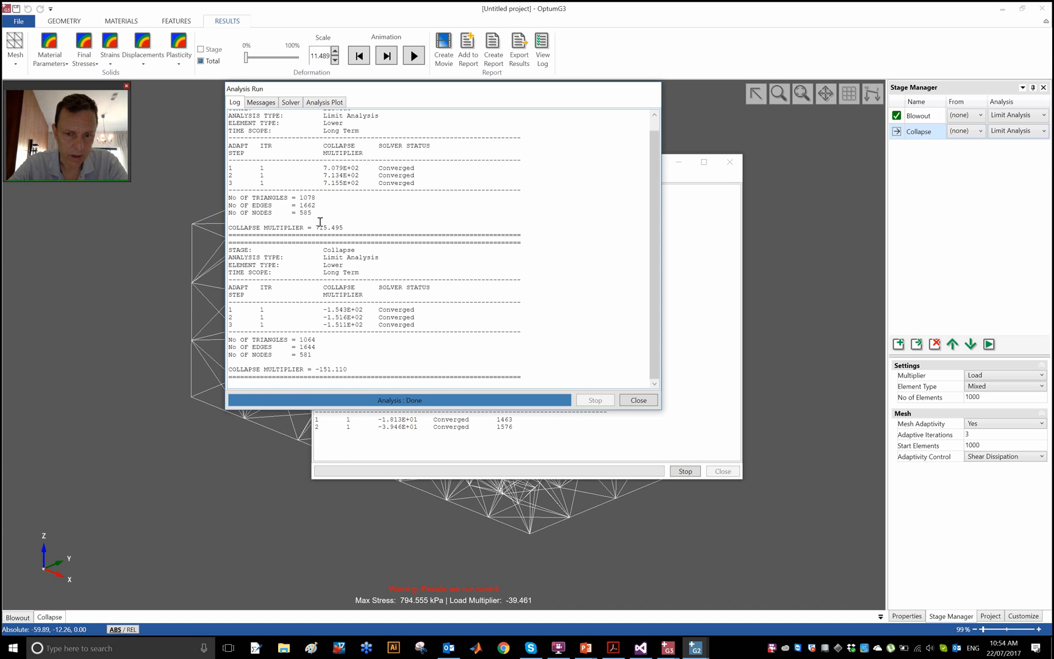
left_click(637, 399)
key("alt+Tab")
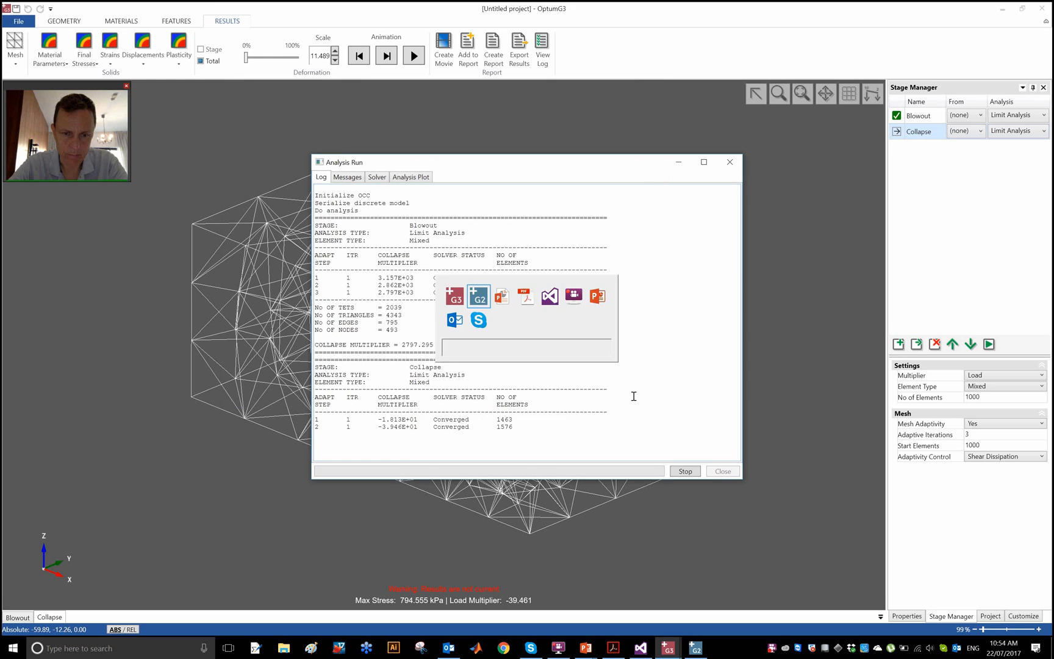
- Animate the deformed mesh of the Blowout stage and of the Collapse stage, and reset the deformation
left_click(925, 105)
left_click(457, 53)
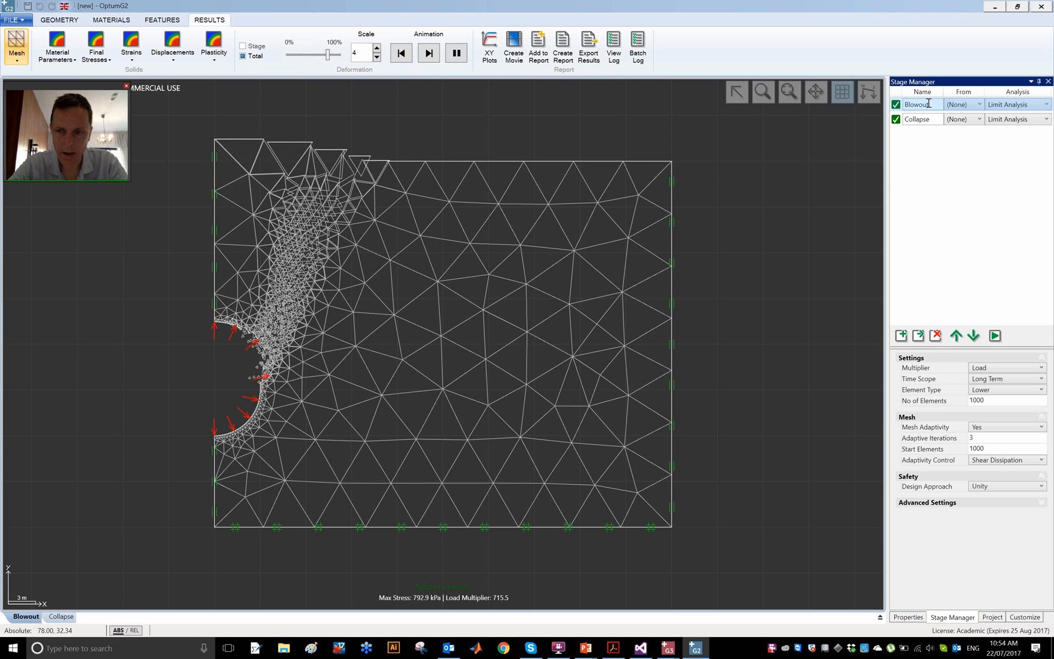
left_click(923, 121)
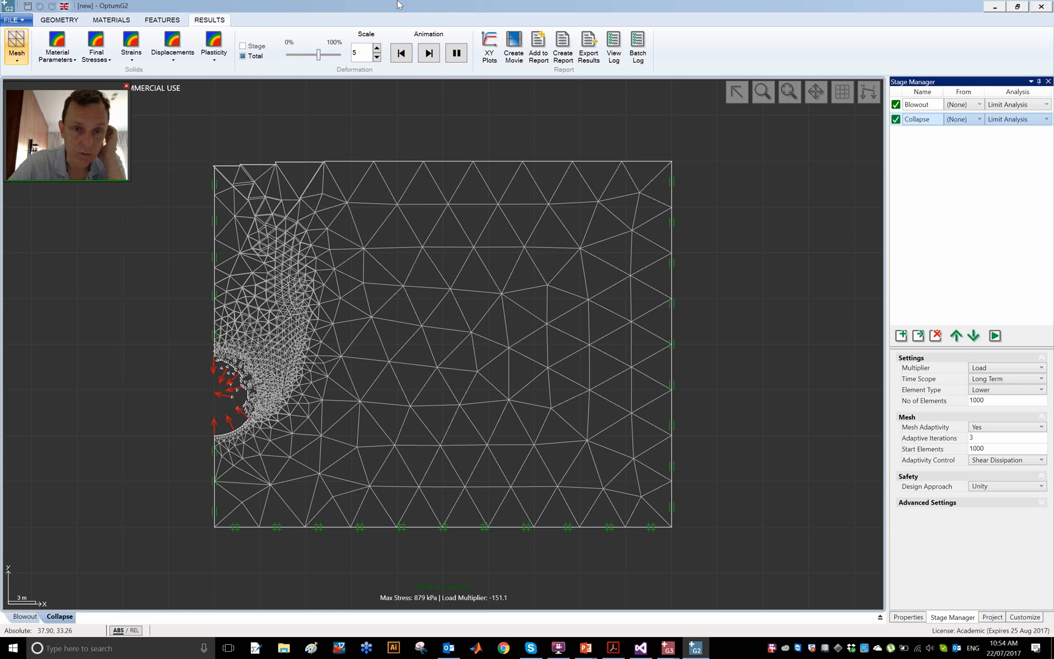
left_click(406, 60)
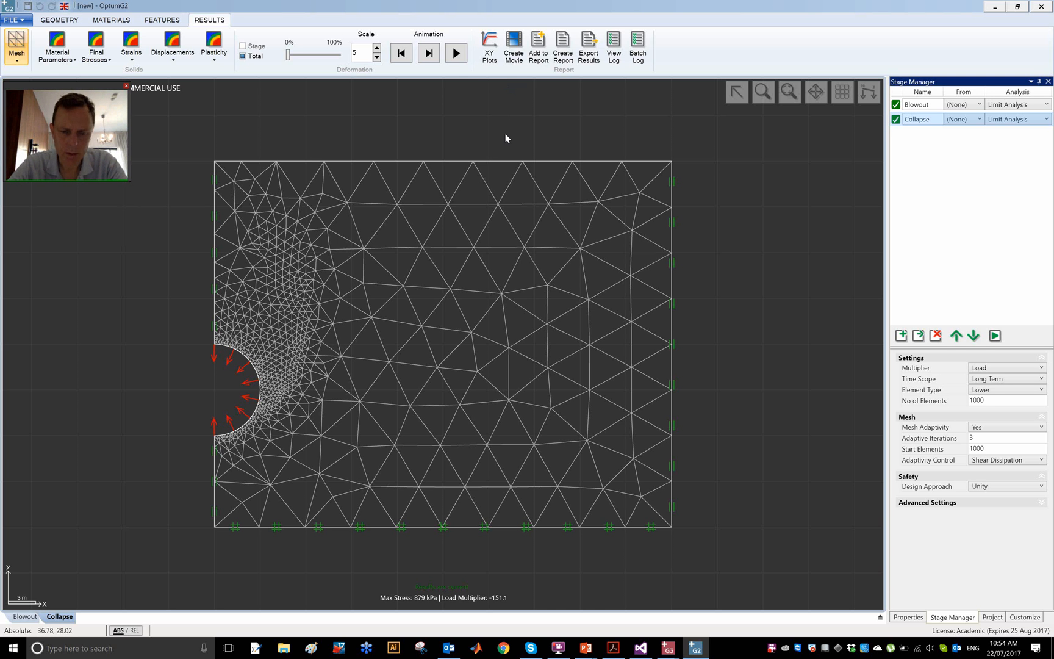
- Switch to OptumG3, close its finished analysis run and show the shear dissipation of the Blowout stage
key("alt+Tab")
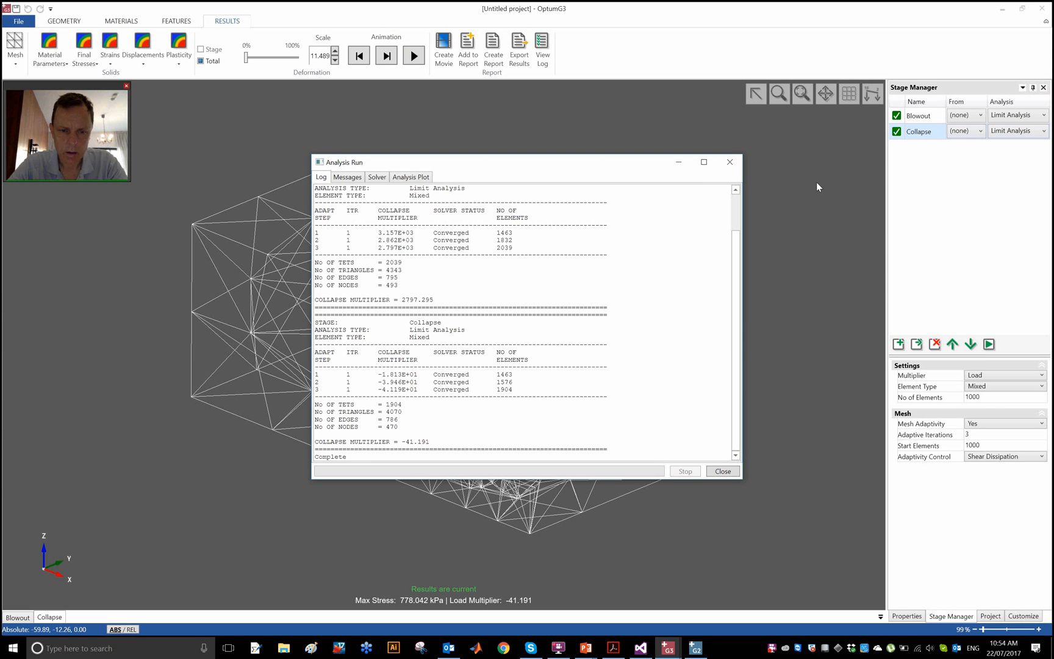
left_click(722, 471)
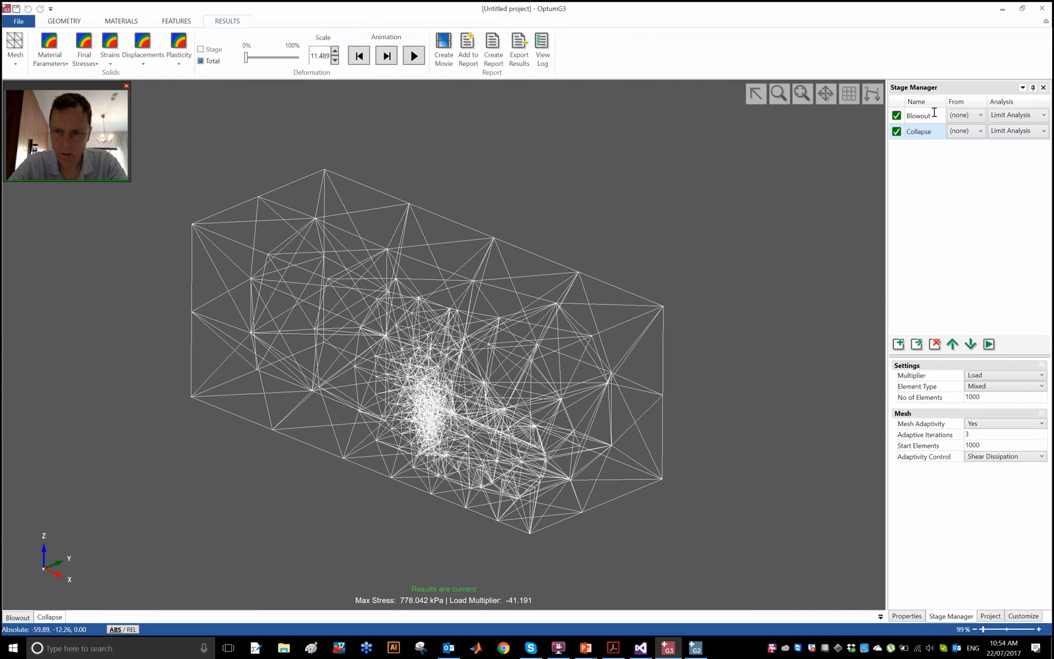
left_click(935, 114)
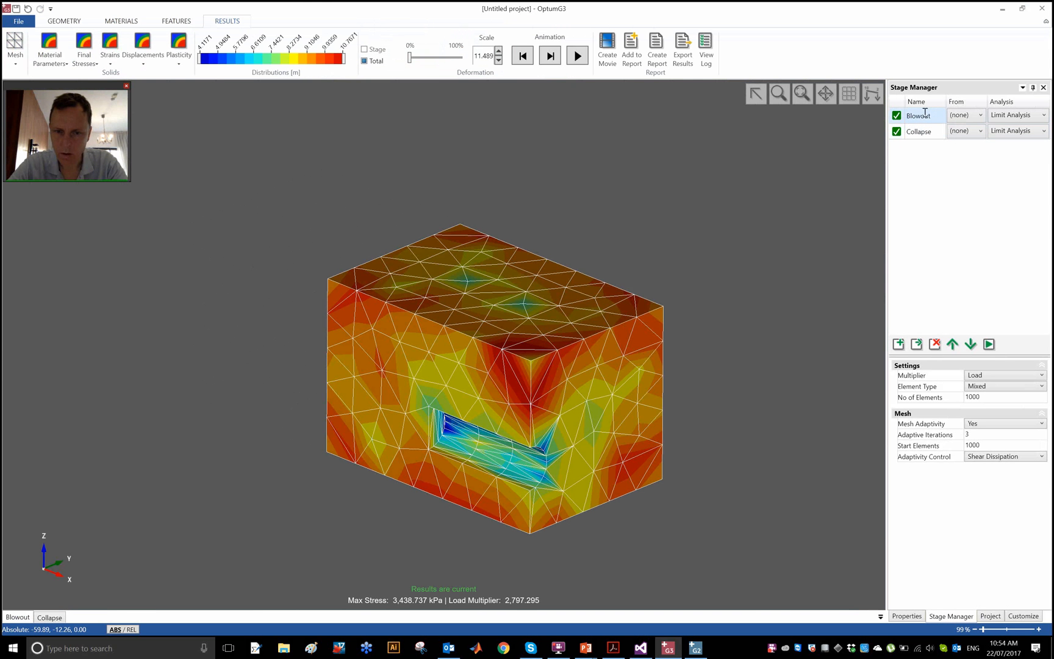
left_click(179, 58)
left_click(195, 115)
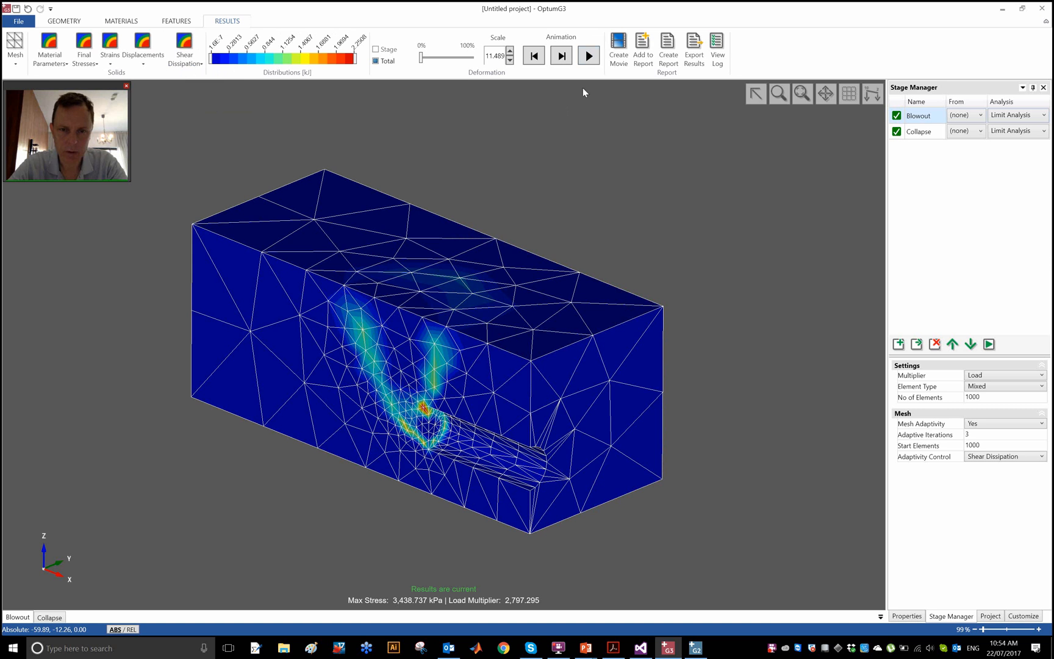
- Animate the blowout deformation with the colour range's upper limit lowered to about 0.9 kJ, and pause it partway
left_click(590, 56)
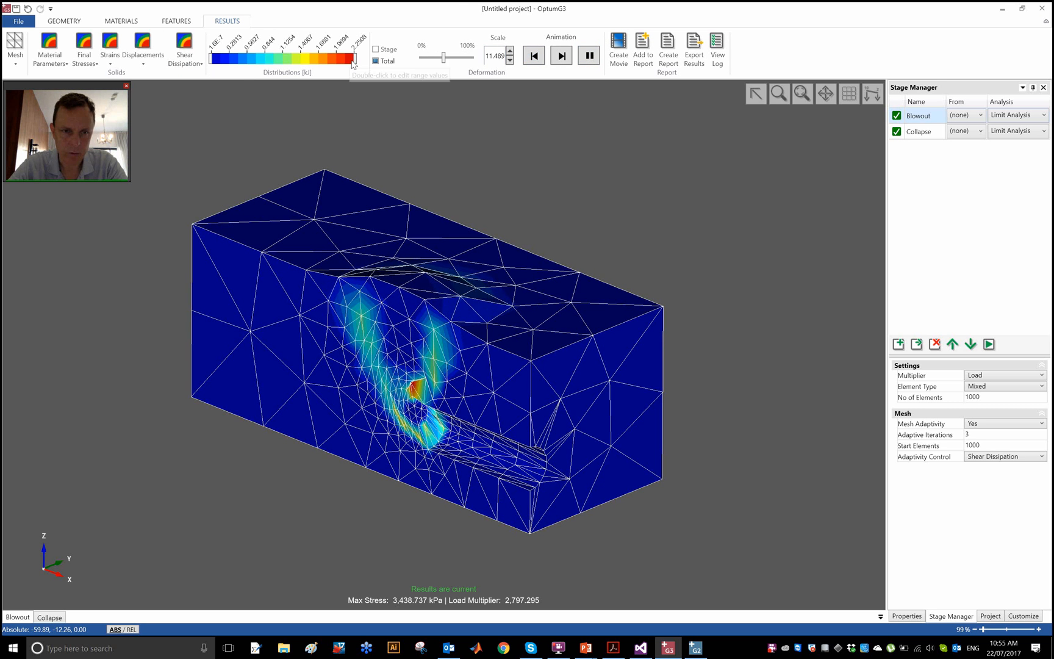
left_click_drag(356, 62, 271, 63)
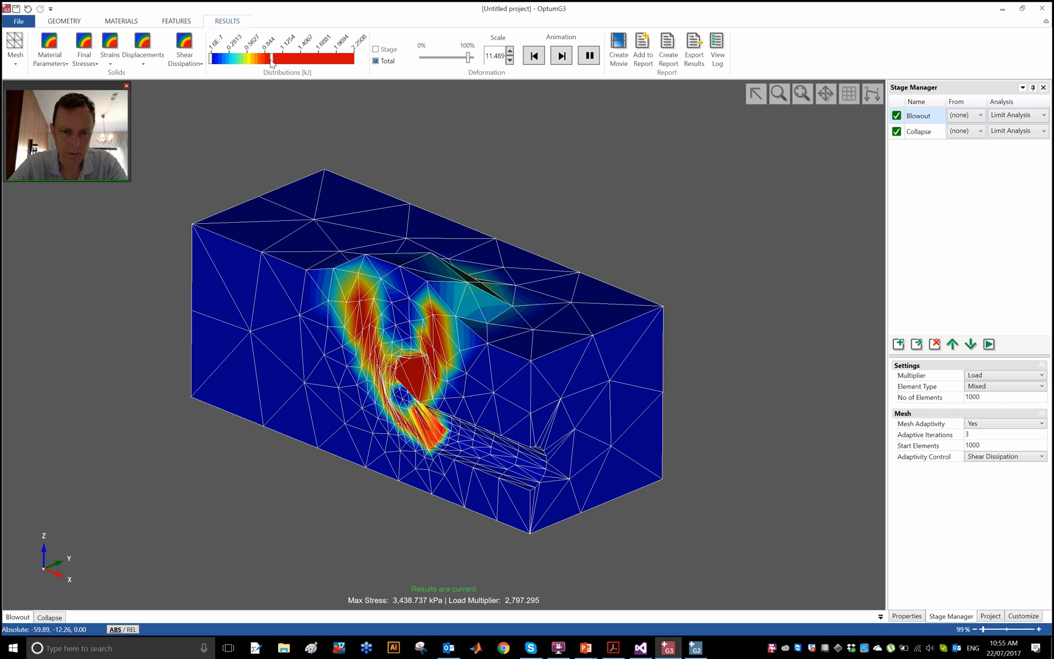
left_click(534, 63)
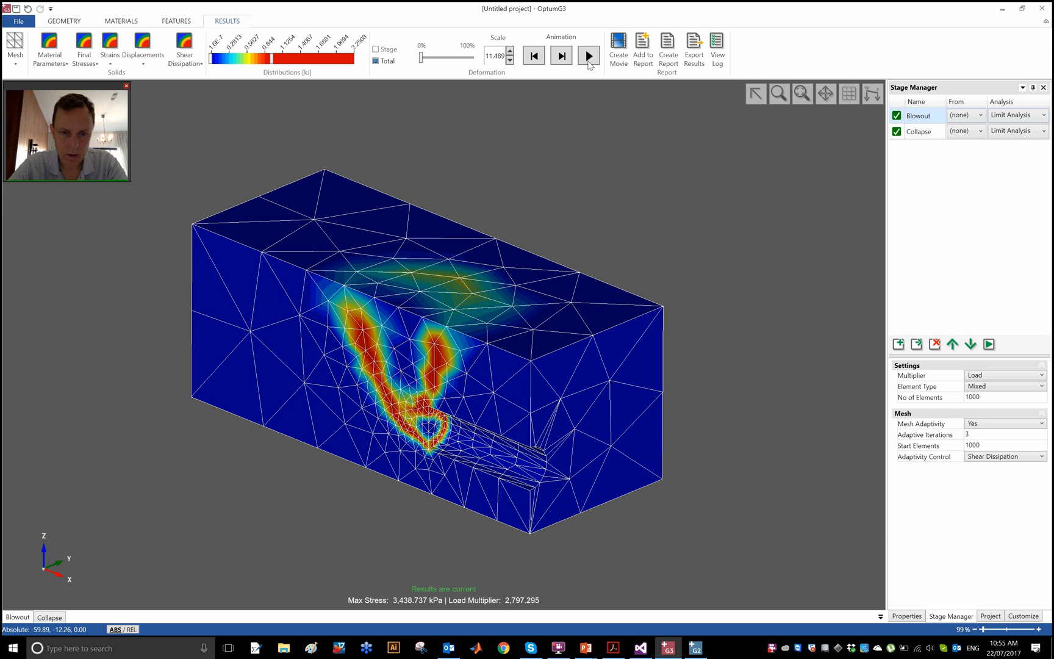
left_click(590, 59)
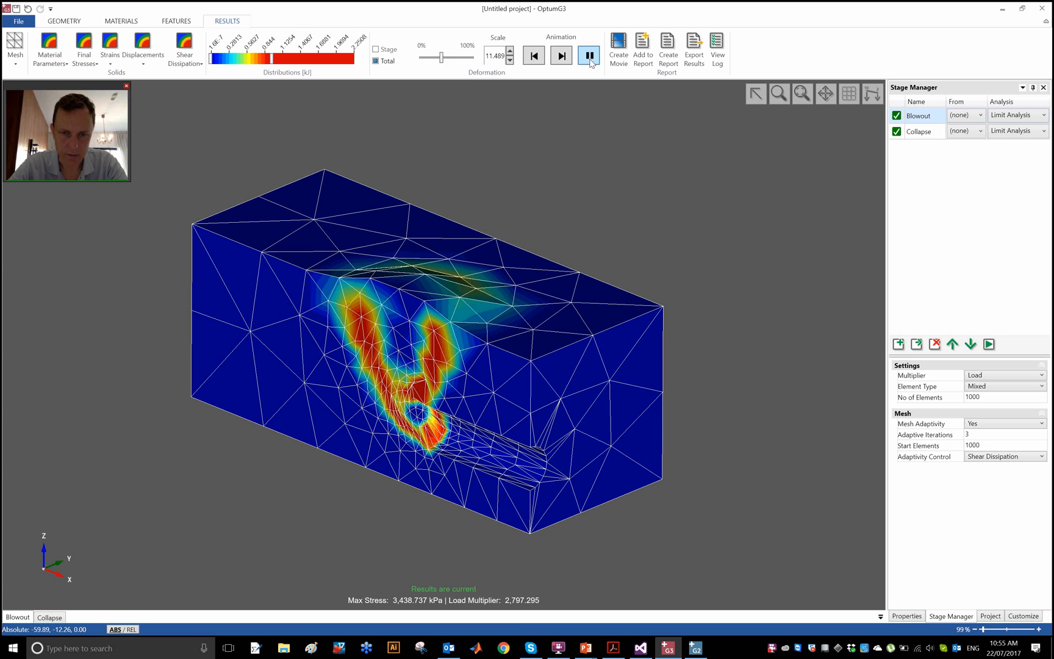
left_click(590, 61)
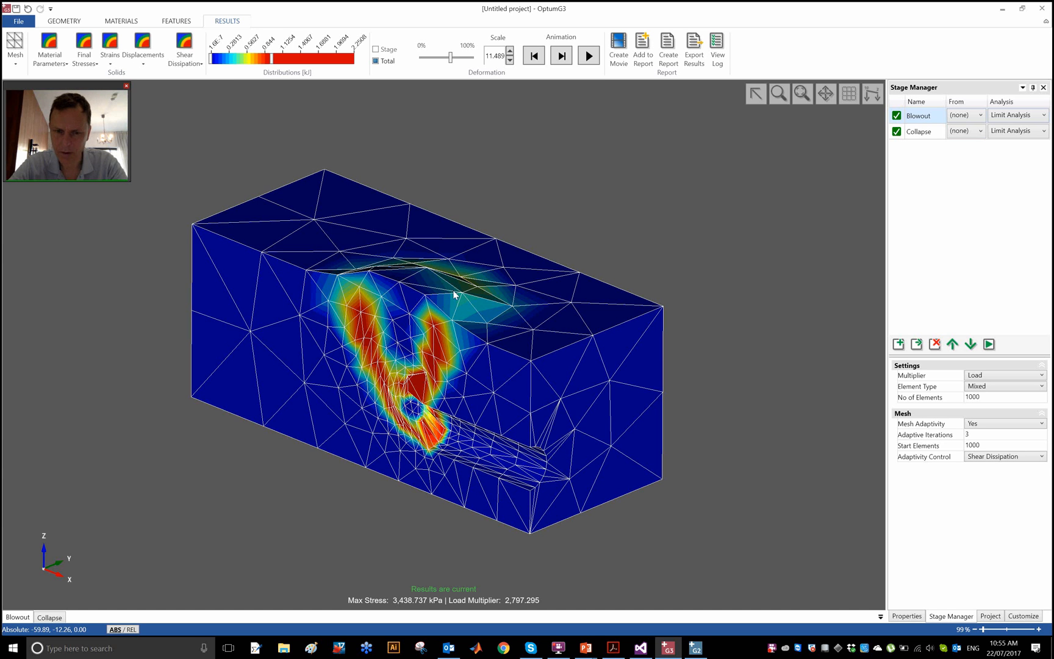
- Show the shear dissipation of the Collapse stage
left_click(930, 129)
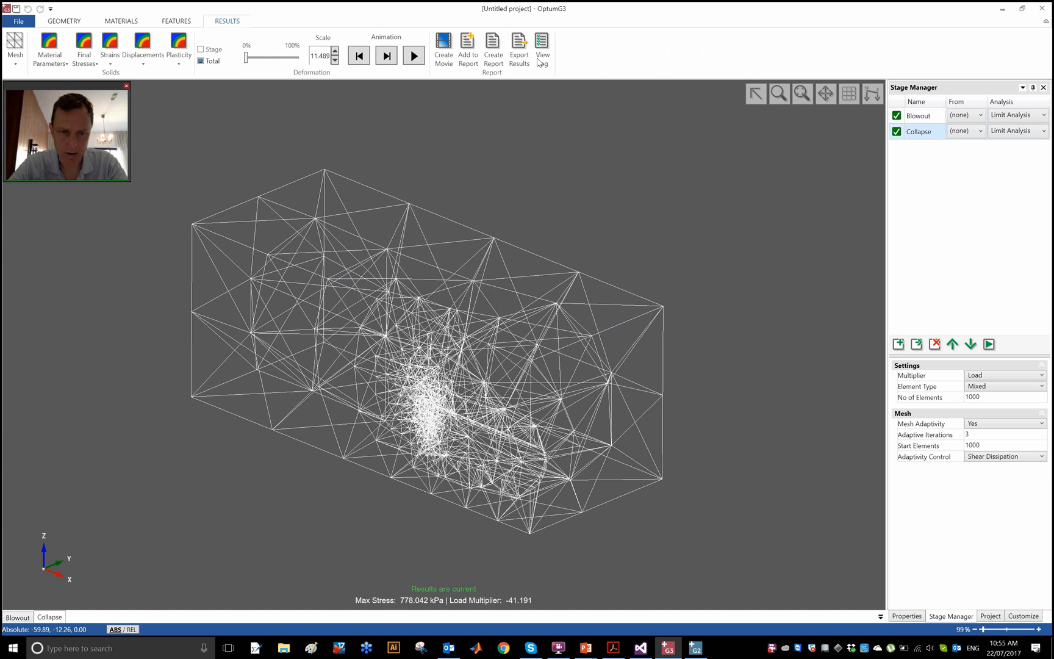
left_click(179, 58)
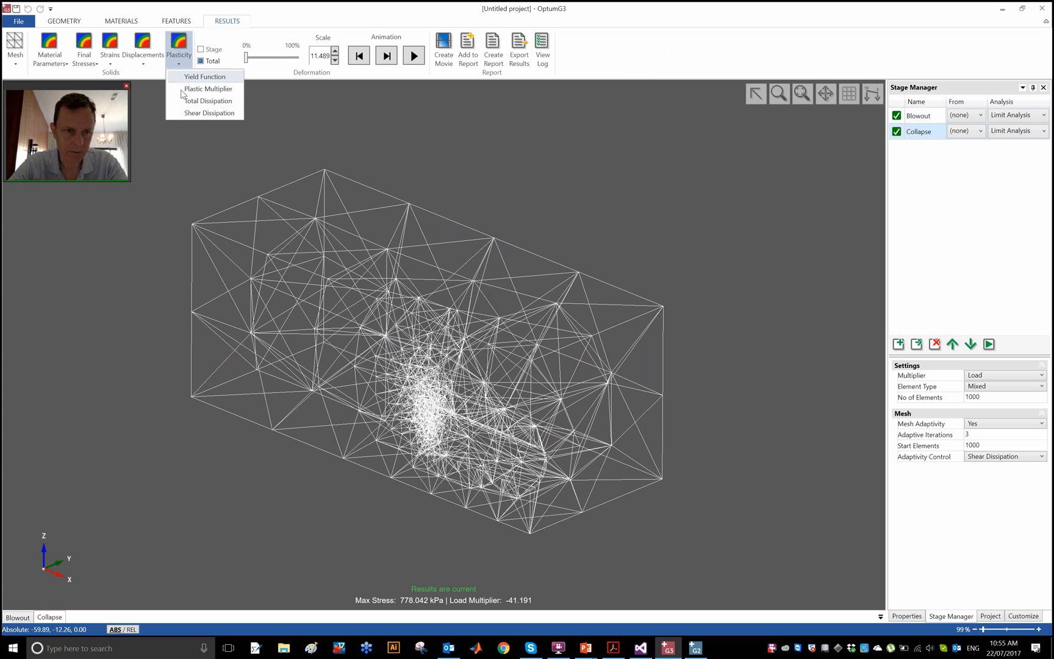
left_click(206, 113)
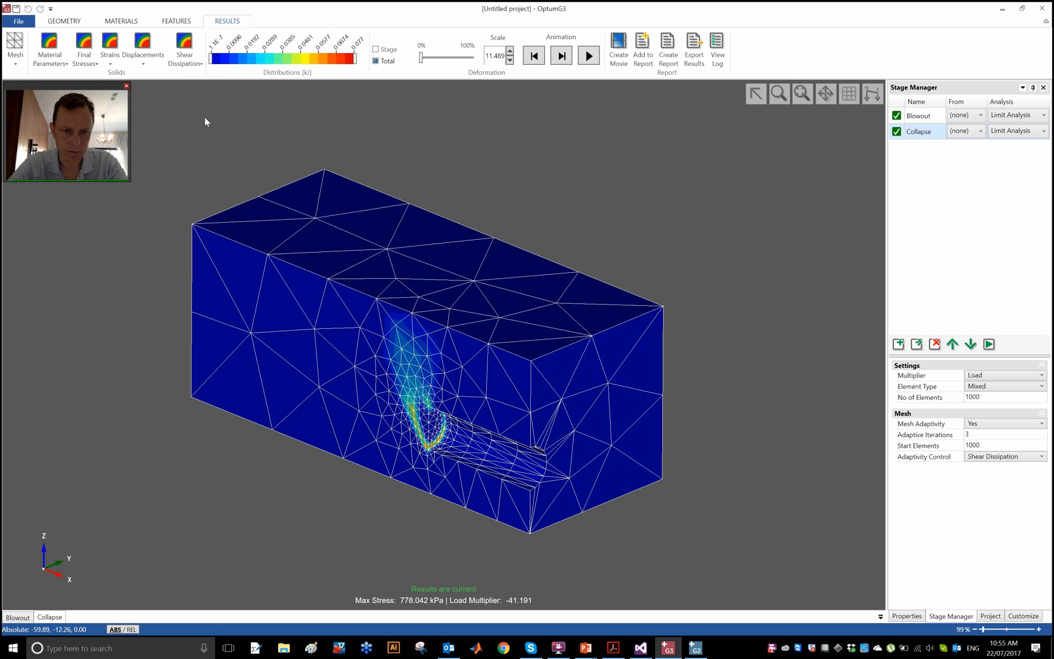
- Animate the collapse deformation with the colour range's upper limit lowered to about 0.04 kJ, and switch to OptumG2
left_click(589, 56)
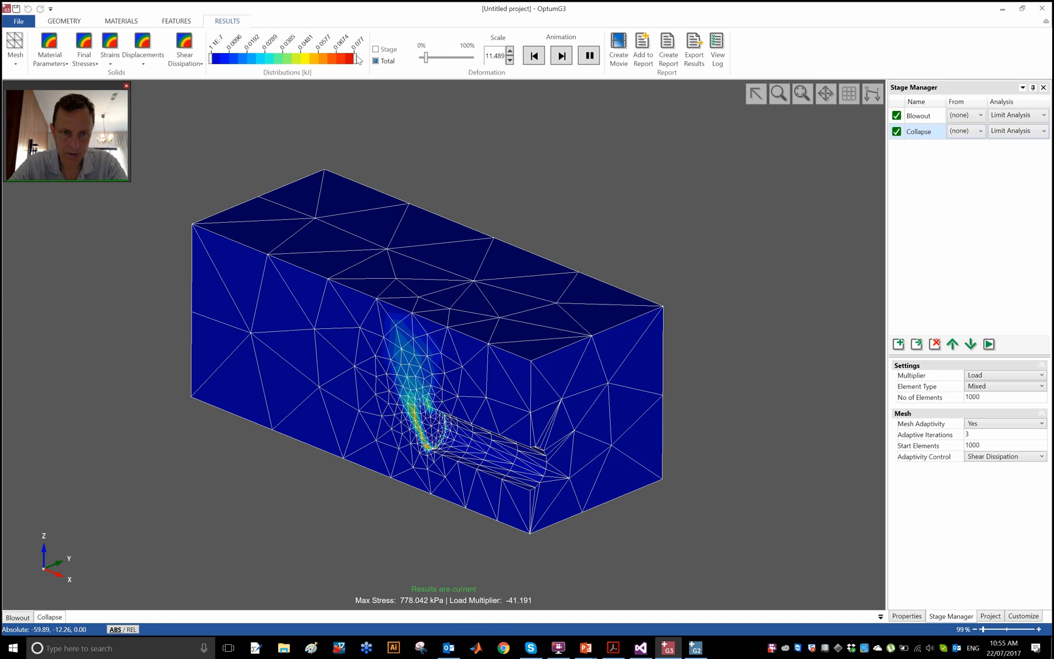
left_click_drag(356, 59, 288, 58)
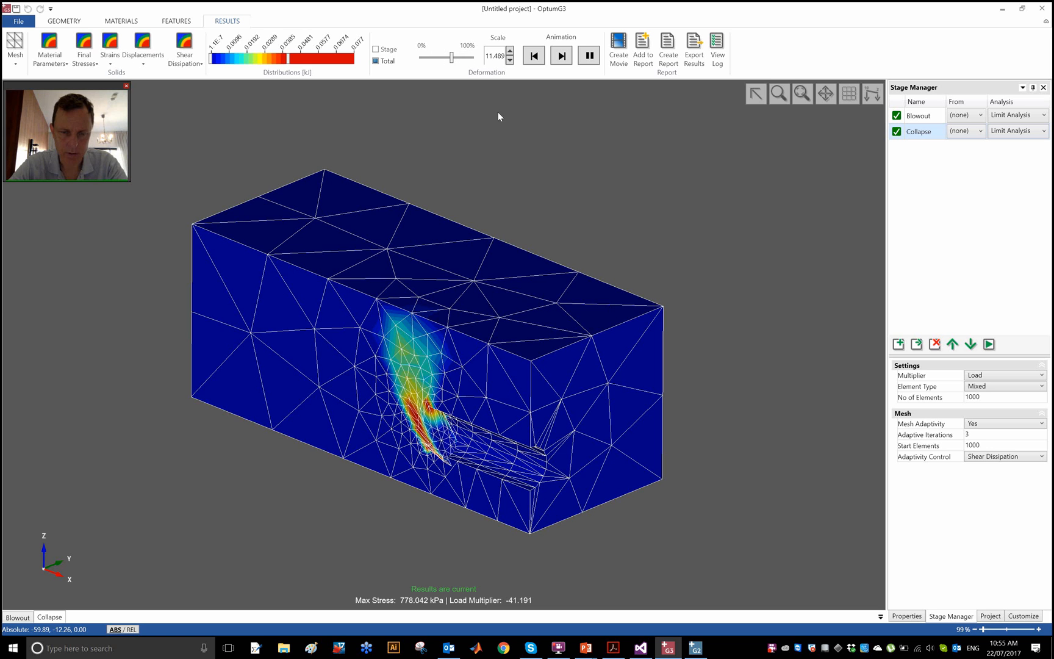
left_click(535, 56)
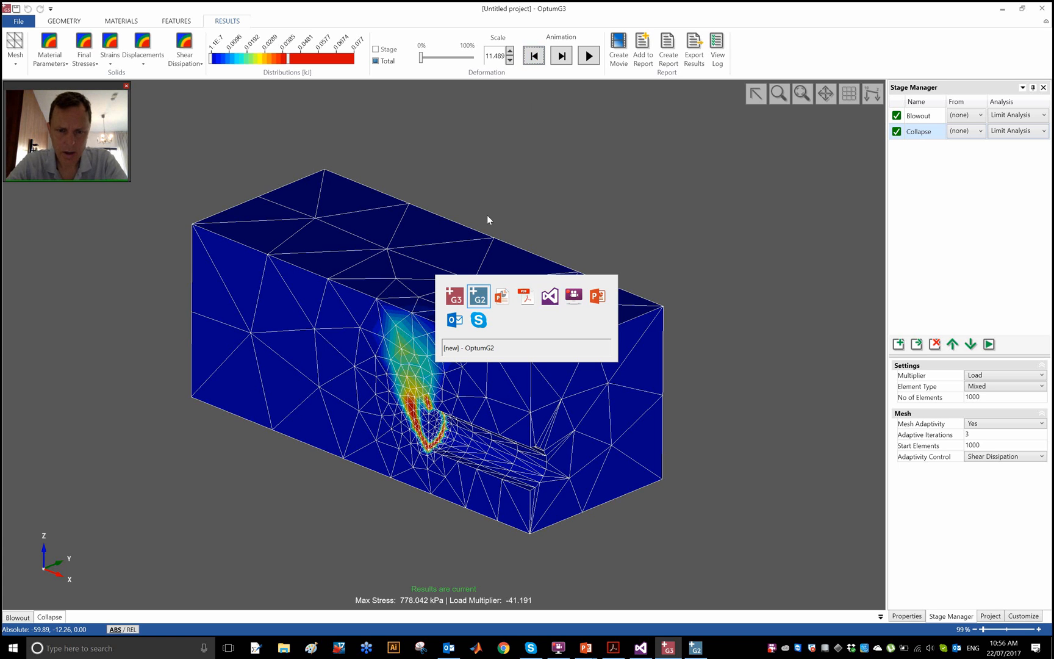
key("alt+Tab")
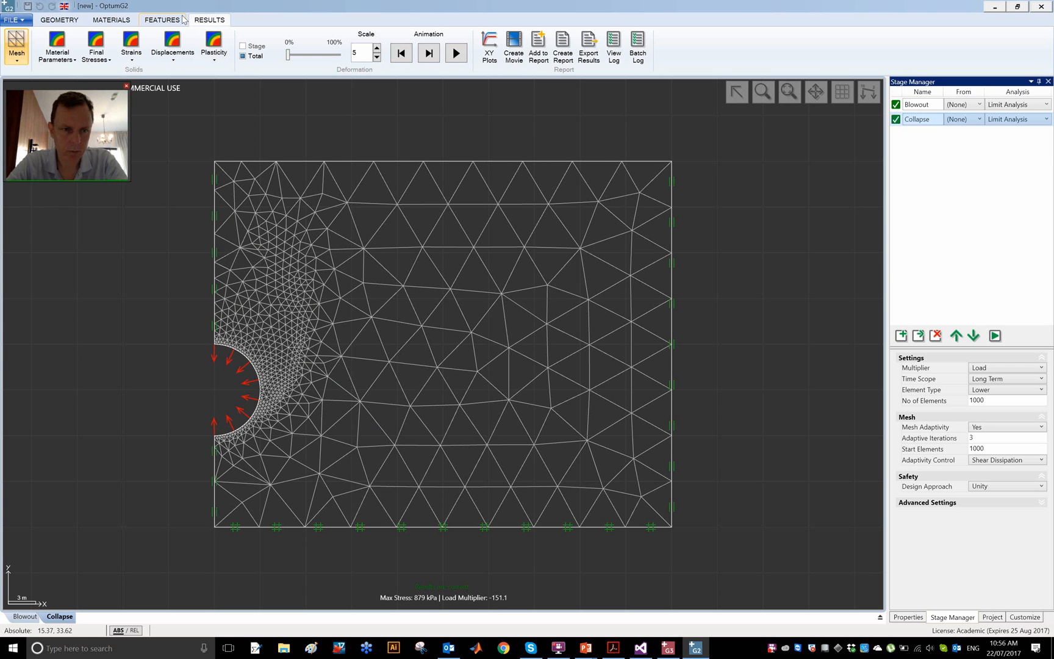
- Show the shear dissipation of the Blowout stage in the 2D tunnel section model
left_click(919, 104)
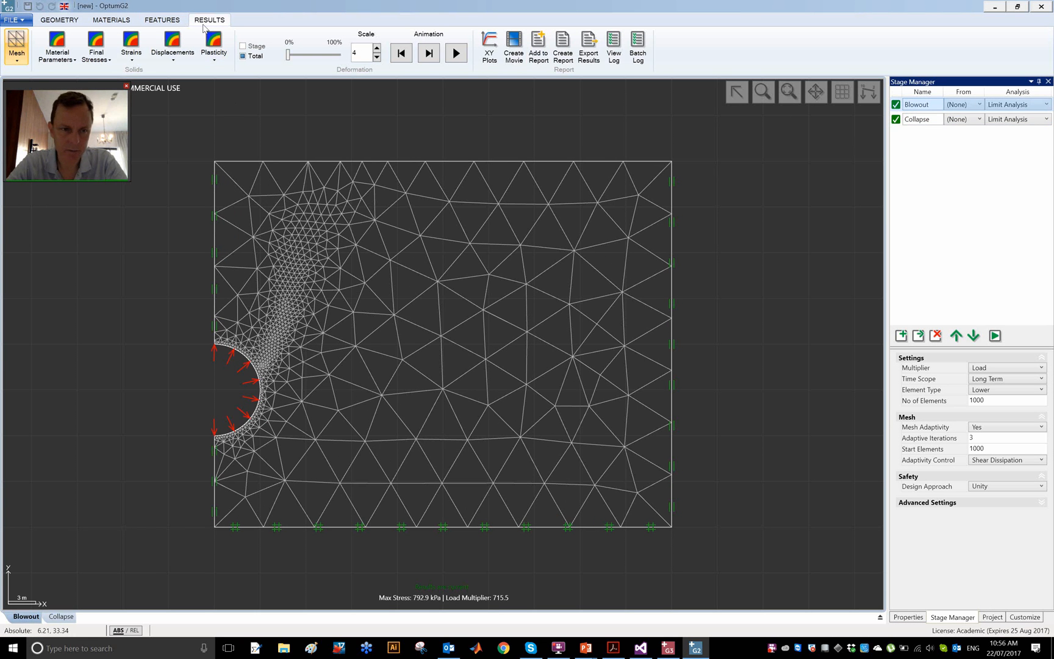
left_click(213, 48)
left_click(225, 115)
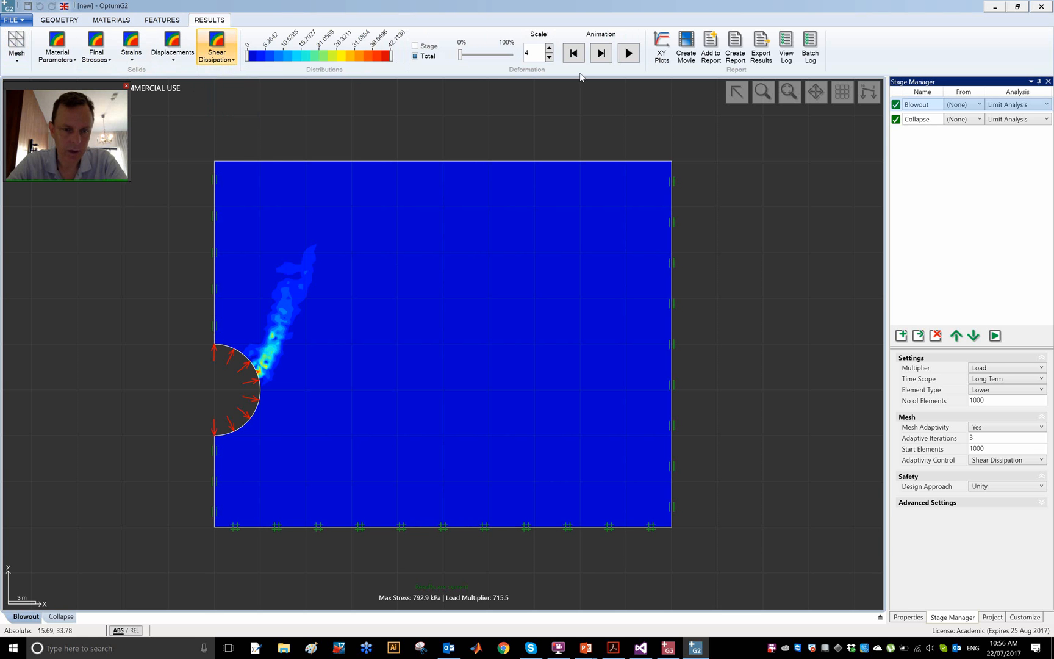
- Lower the colour range's upper limit to about 12, animate the 2D blowout deformation and pause it partway
left_click_drag(391, 59, 297, 58)
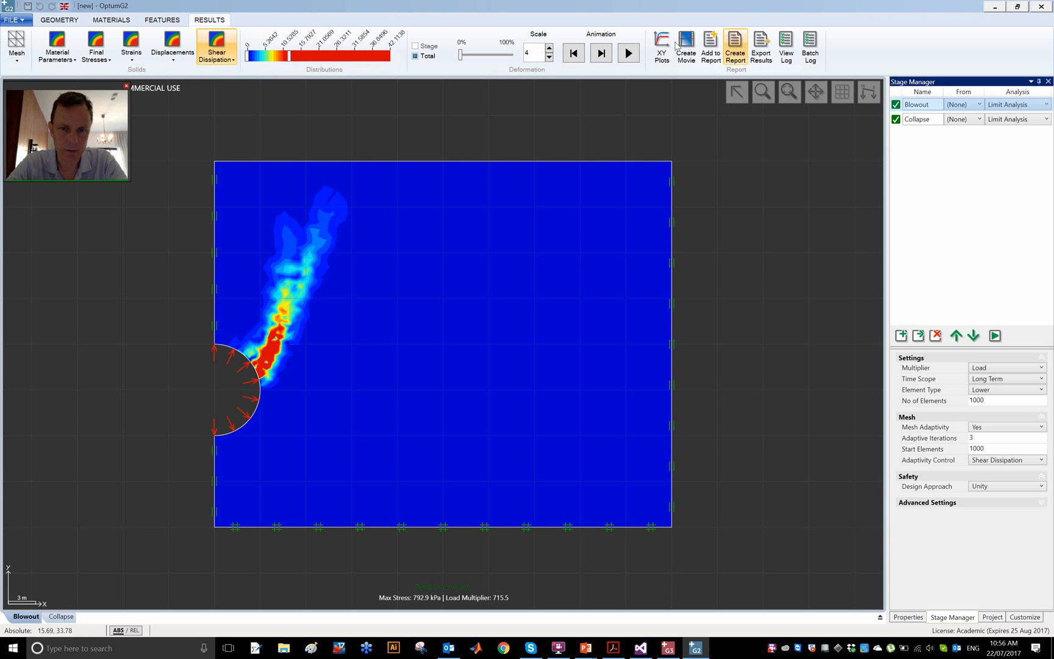
left_click(629, 54)
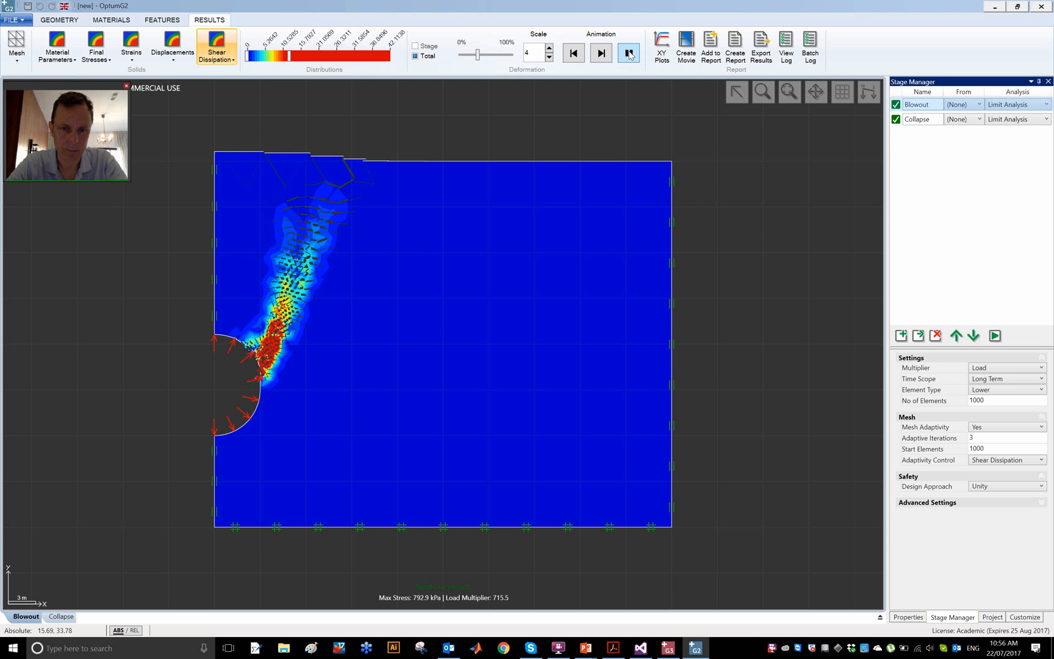
left_click(629, 54)
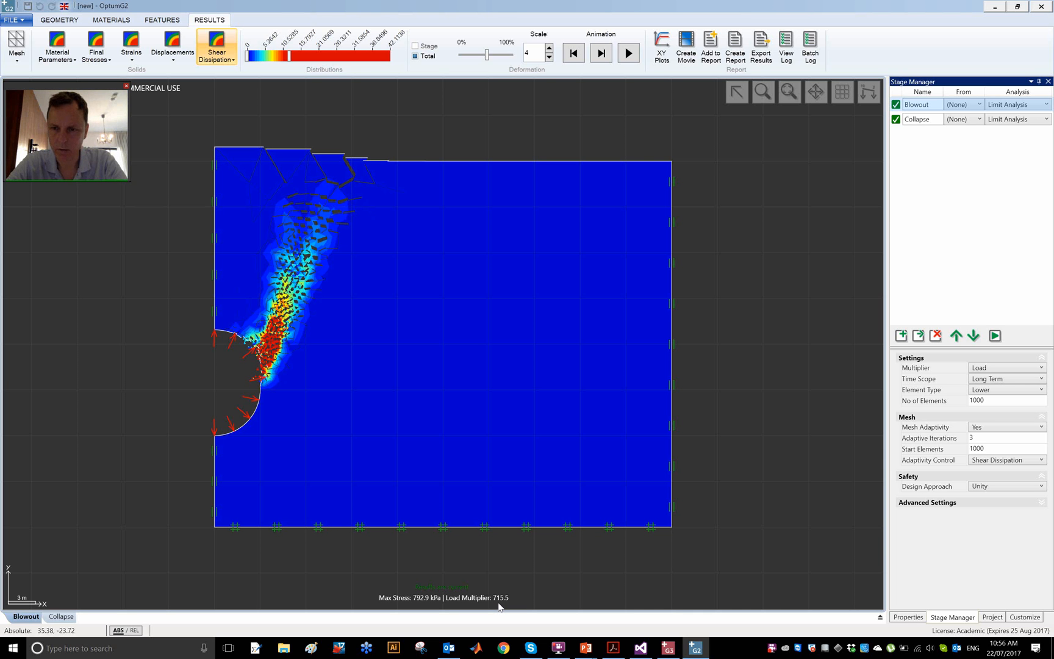
- View the 2D result of the Collapse stage, and switch to OptumG3 to view the Blowout stage's result
left_click(931, 120)
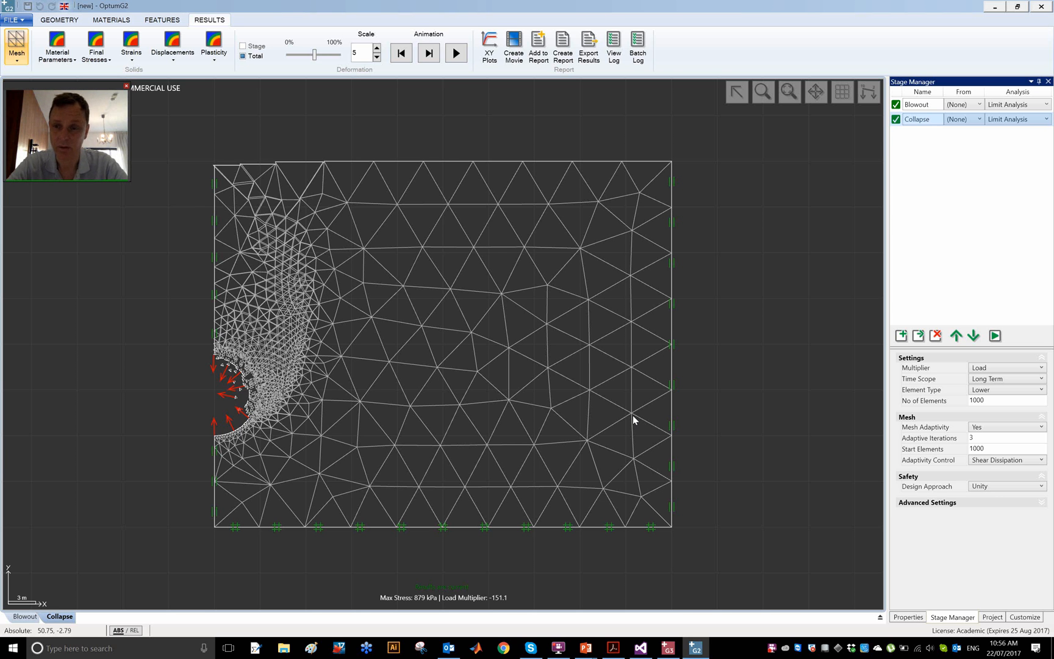
key("alt+Tab")
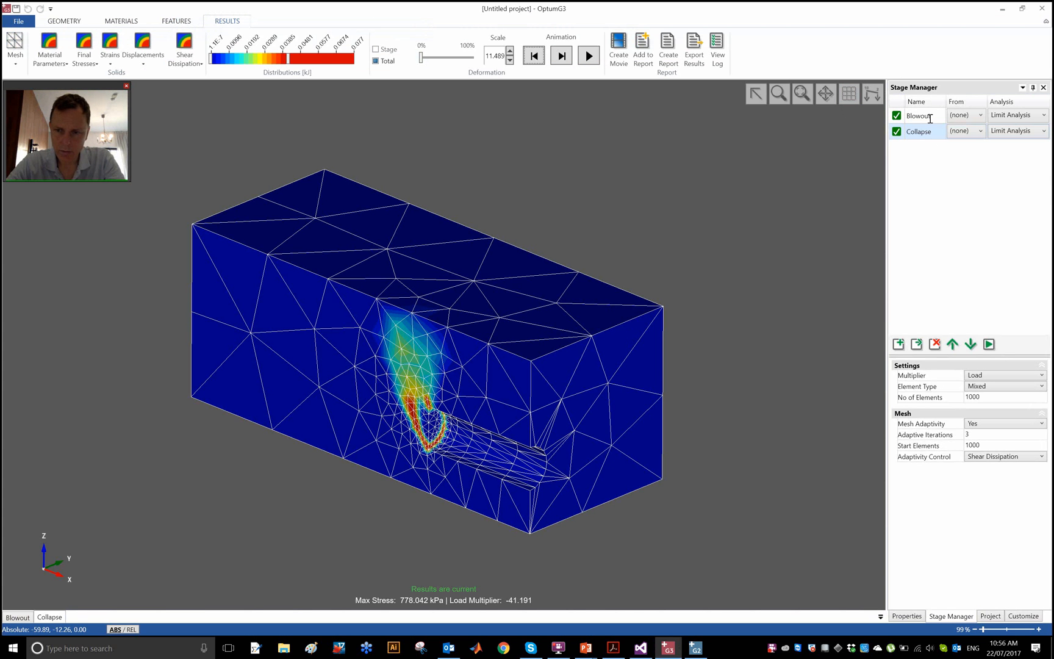
left_click(930, 118)
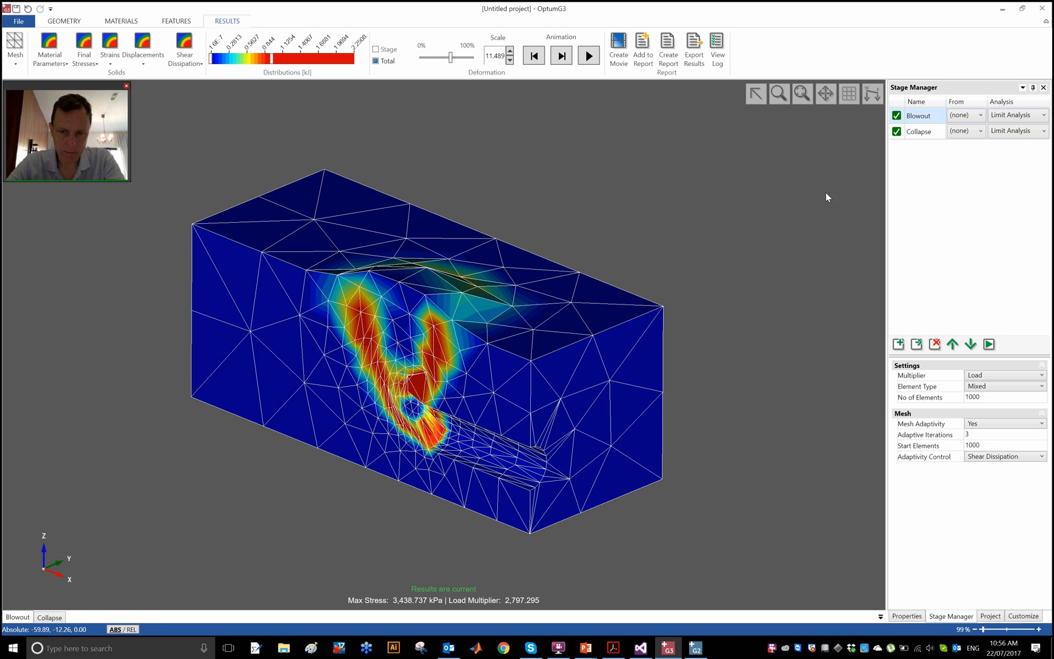
- Consult the collapse and blowout pressure tables in Blowout artikel.pdf in Adobe Acrobat, and return to OptumG3 to review the Collapse and Blowout stages
key("alt+Tab")
key("alt+Tab")
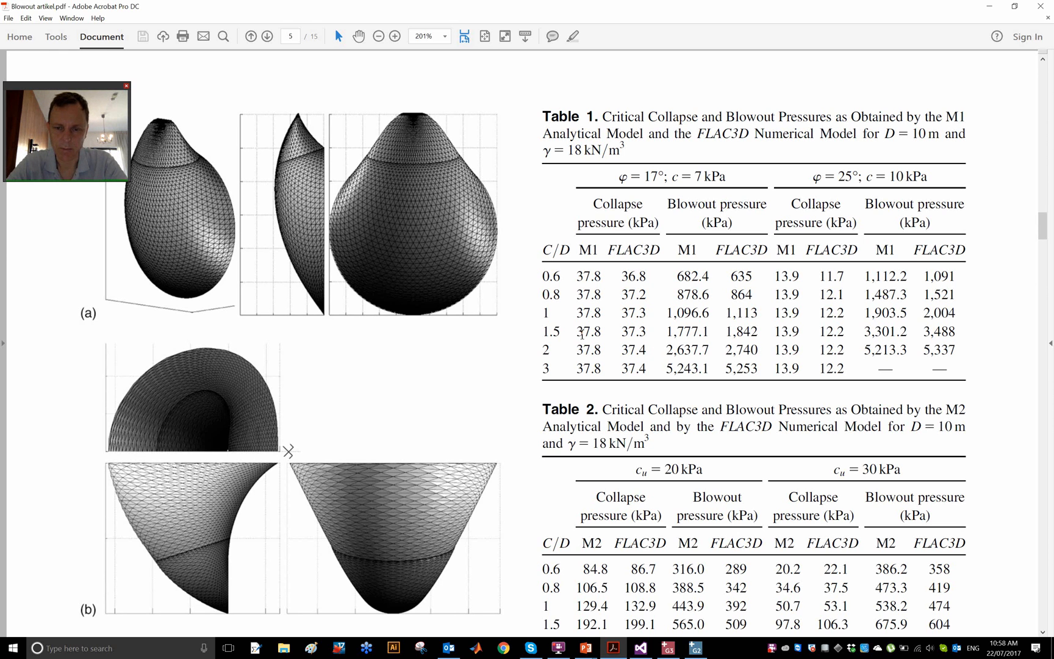
key("alt+Tab")
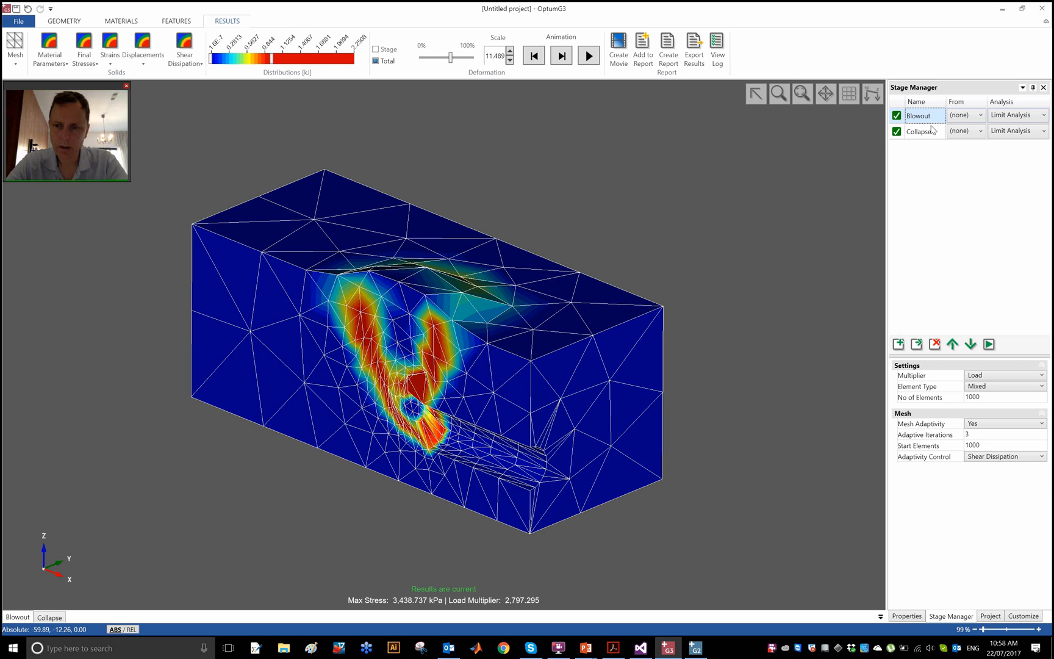
left_click(926, 132)
left_click(933, 114)
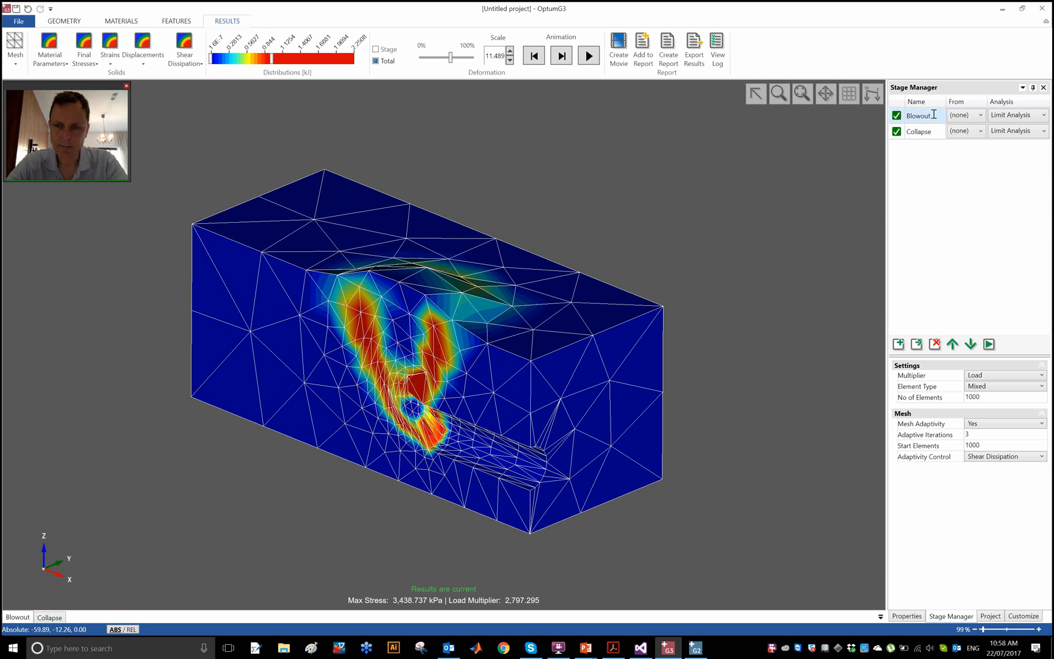